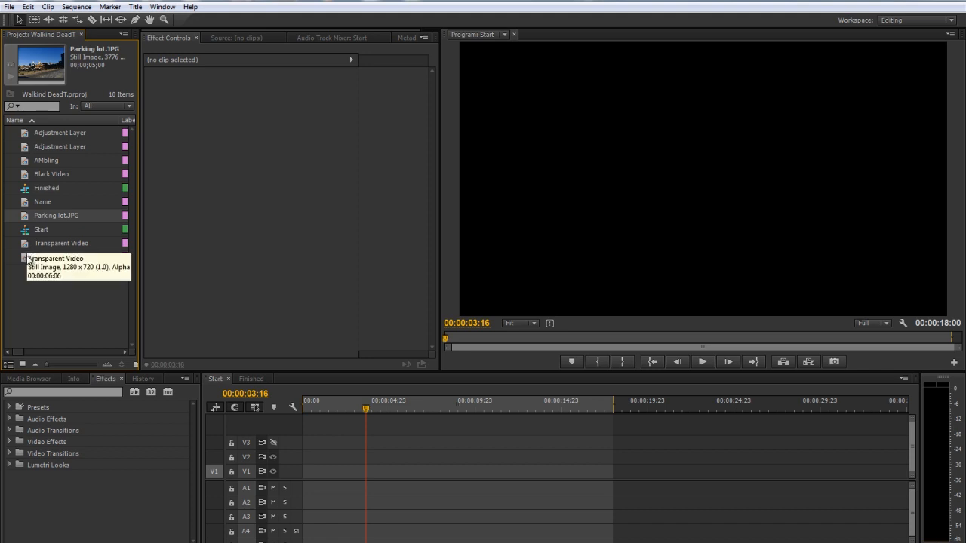
Preview the parking lot and bridge photos, and place Parking lot.JPG at the start of track V1
{"action": "double_click", "coordinate": [24, 217]}
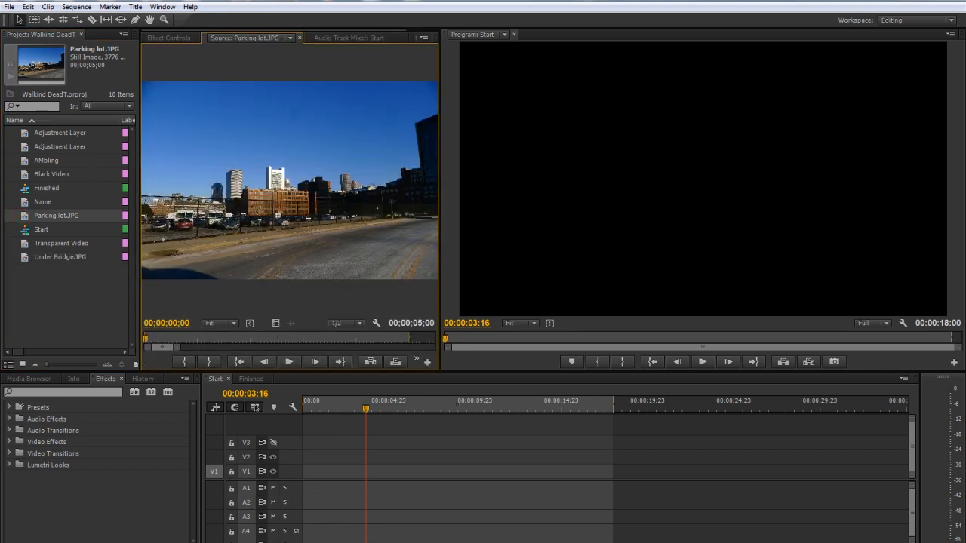
{"action": "double_click", "coordinate": [26, 257]}
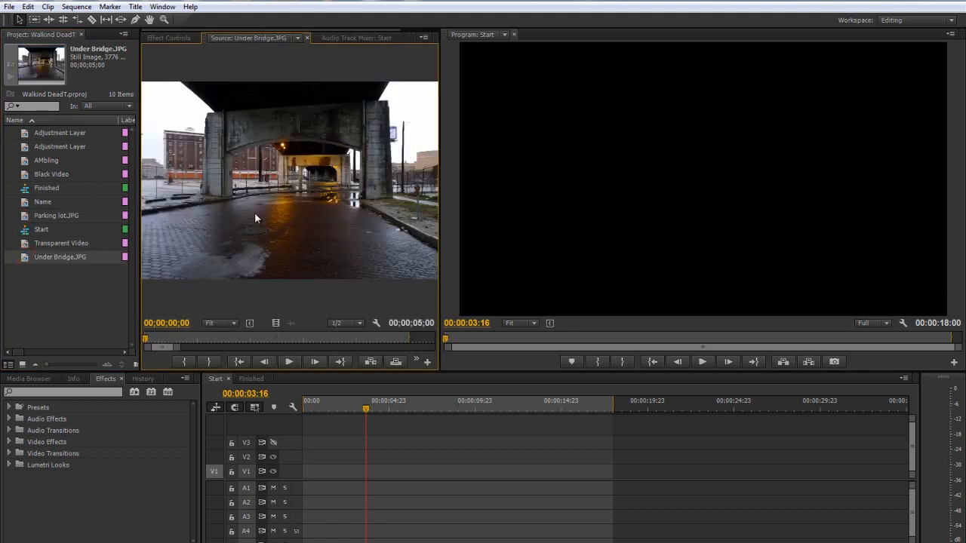
{"action": "double_click", "coordinate": [27, 216]}
{"action": "left_click_drag", "start_coordinate": [27, 216], "coordinate": [301, 470]}
Scale the Parking lot.JPG clip on V1 to the sequence frame size
{"action": "mouse_move", "coordinate": [362, 408]}
{"action": "left_mouse_down"}
{"action": "mouse_move", "coordinate": [388, 408]}
{"action": "mouse_move", "coordinate": [343, 408]}
{"action": "left_mouse_up"}
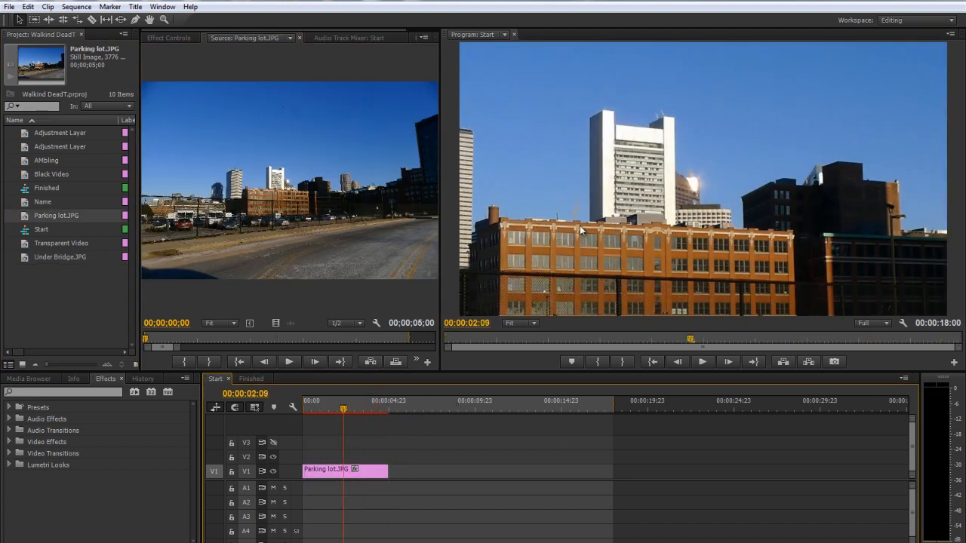
{"action": "left_click", "coordinate": [343, 470]}
{"action": "right_click", "coordinate": [342, 469]}
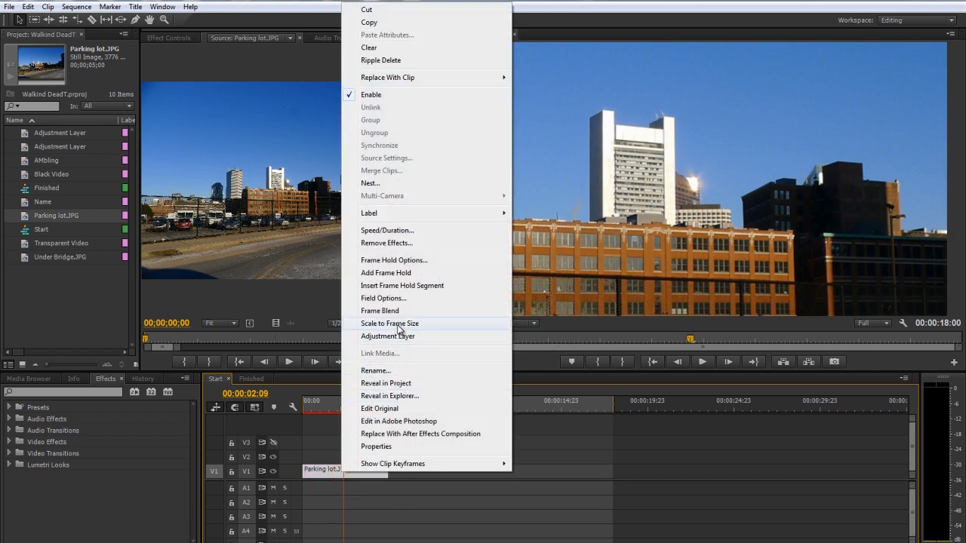
{"action": "left_click", "coordinate": [400, 327]}
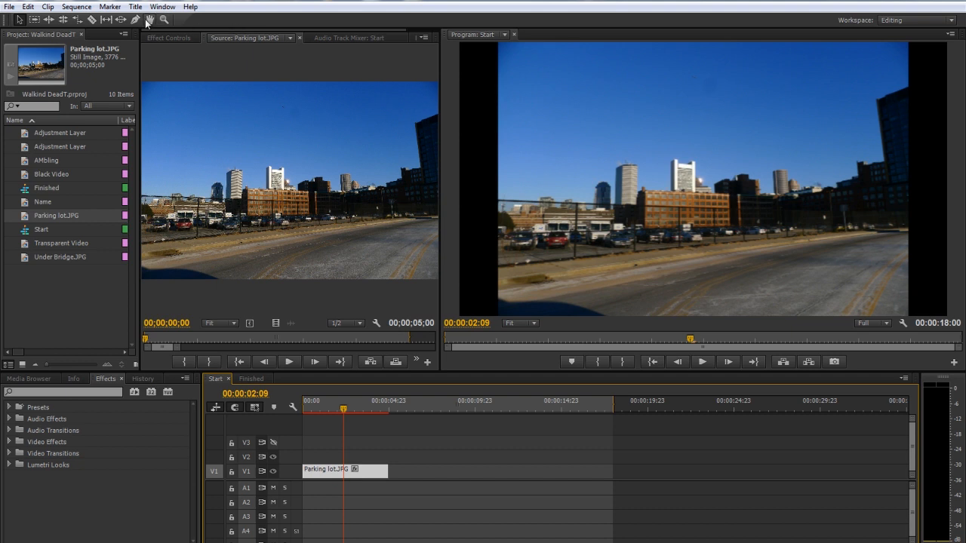
Enlarge the Parking lot.JPG clip to a scale of about 138 and reposition it to about 702, 258 so it fills the frame
{"action": "left_click", "coordinate": [171, 37]}
{"action": "left_click", "coordinate": [191, 85]}
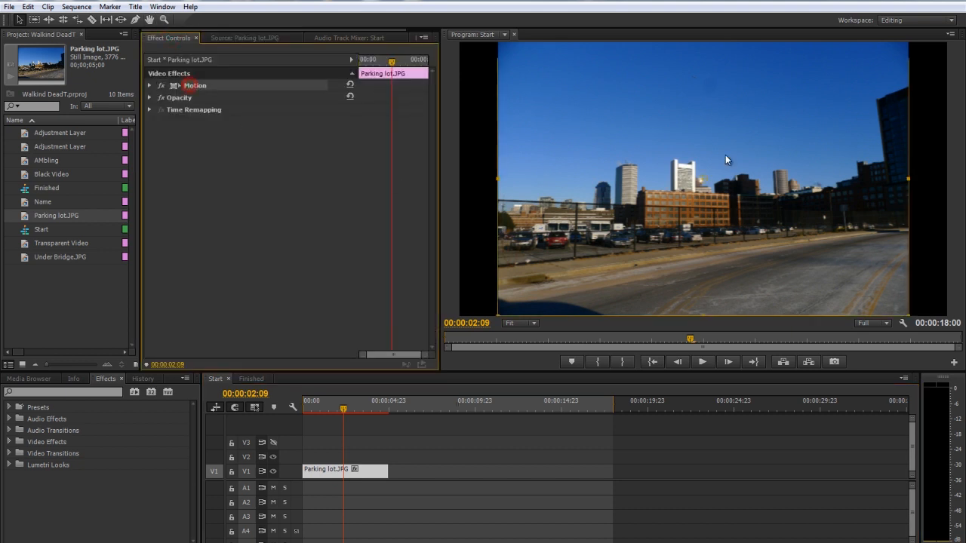
{"action": "left_click", "coordinate": [150, 85]}
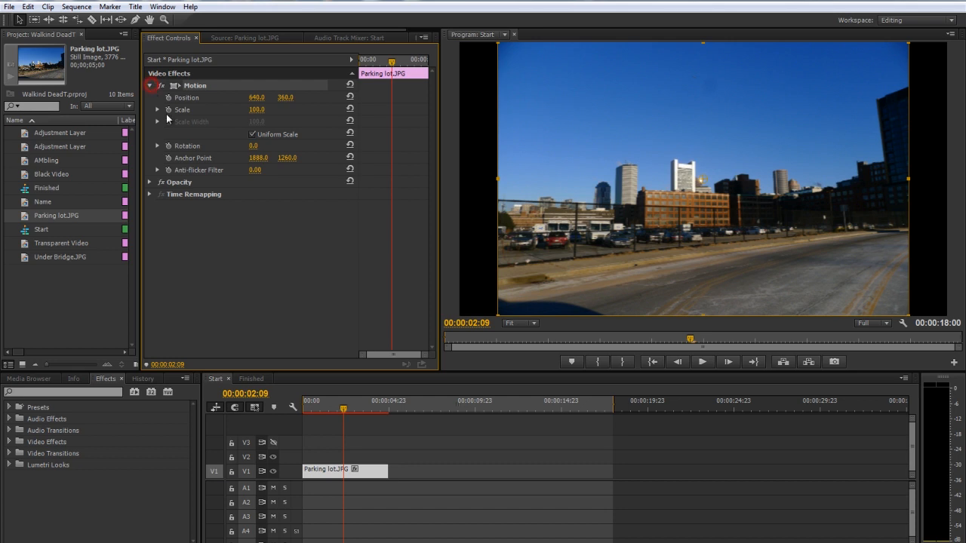
{"action": "left_click", "coordinate": [526, 323]}
{"action": "left_click", "coordinate": [531, 381]}
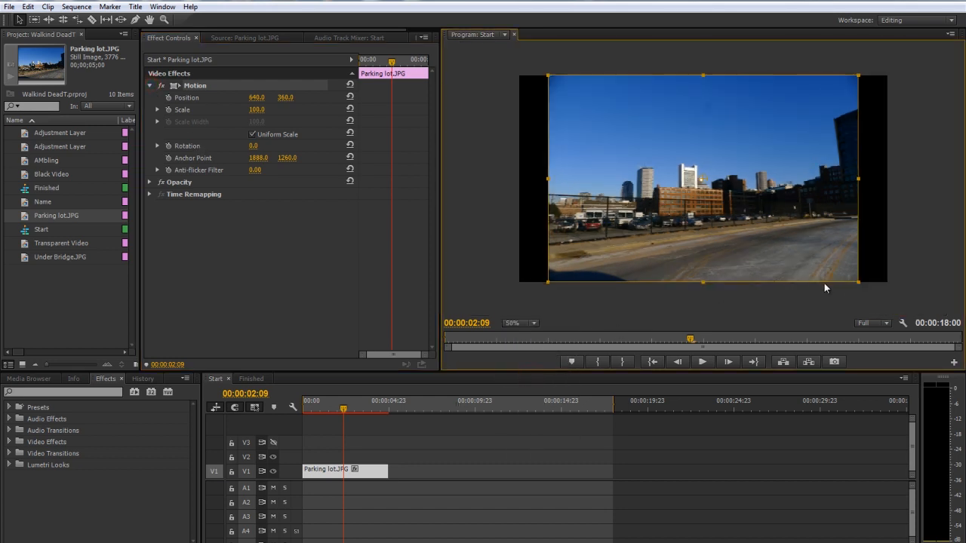
{"action": "left_click_drag", "start_coordinate": [856, 281], "coordinate": [918, 321]}
{"action": "left_click_drag", "start_coordinate": [796, 237], "coordinate": [814, 205]}
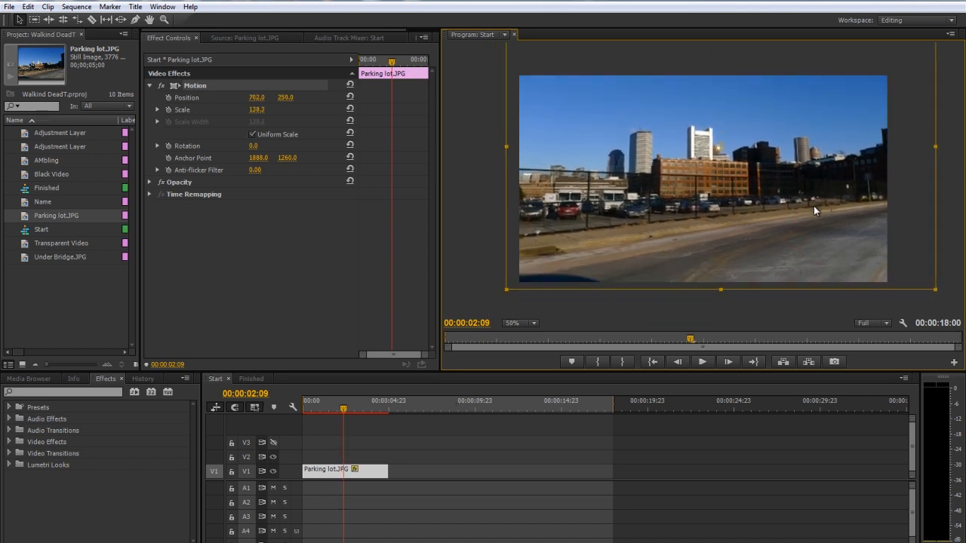
Enable position and scale keyframing on the Parking lot.JPG clip with first keyframes at its beginning
{"action": "key", "text": "Home"}
{"action": "left_click", "coordinate": [168, 98]}
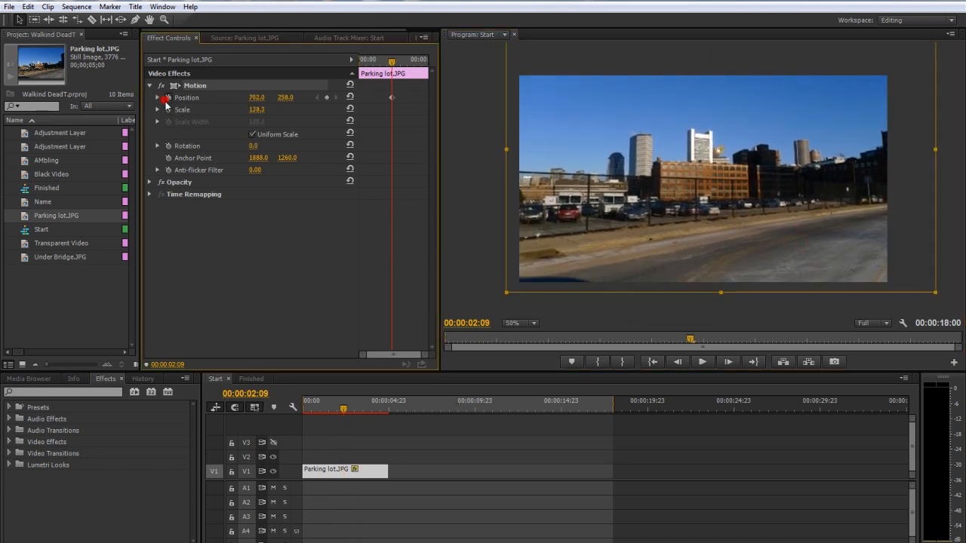
{"action": "left_click", "coordinate": [168, 111]}
At 00:00:04:20, keyframe the parking lot clip's position at about 640, 286 and its scale at about 131
{"action": "left_click_drag", "start_coordinate": [371, 409], "coordinate": [386, 409]}
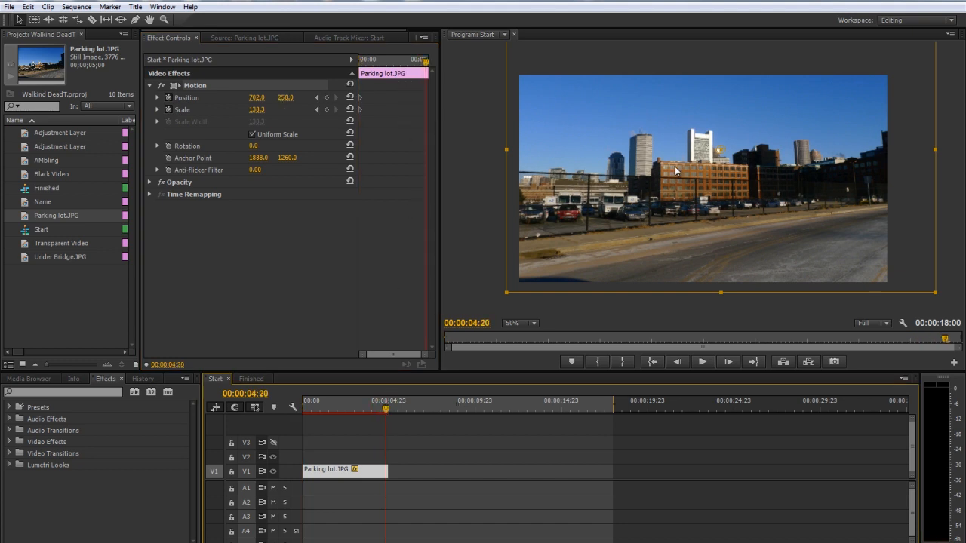
{"action": "left_click_drag", "start_coordinate": [675, 167], "coordinate": [654, 176]}
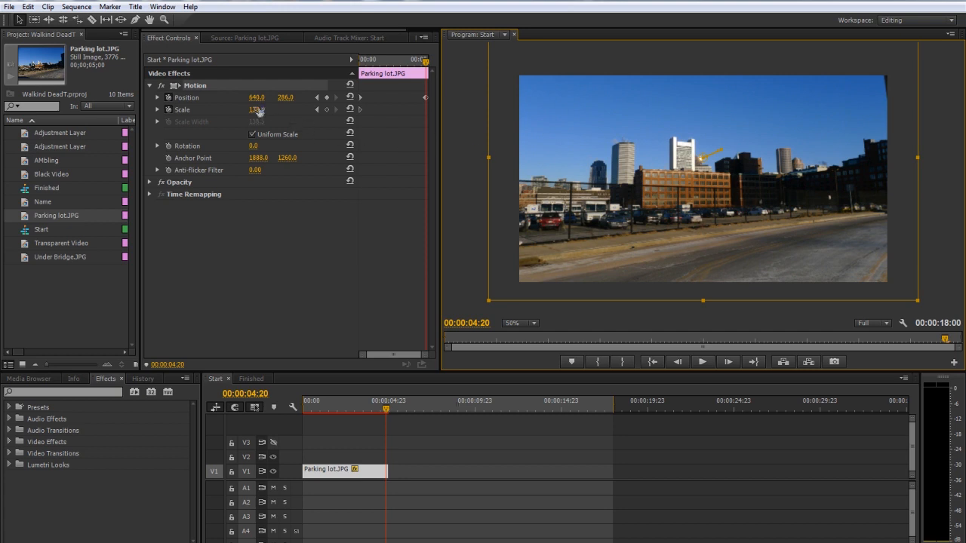
{"action": "left_click_drag", "start_coordinate": [258, 110], "coordinate": [228, 113]}
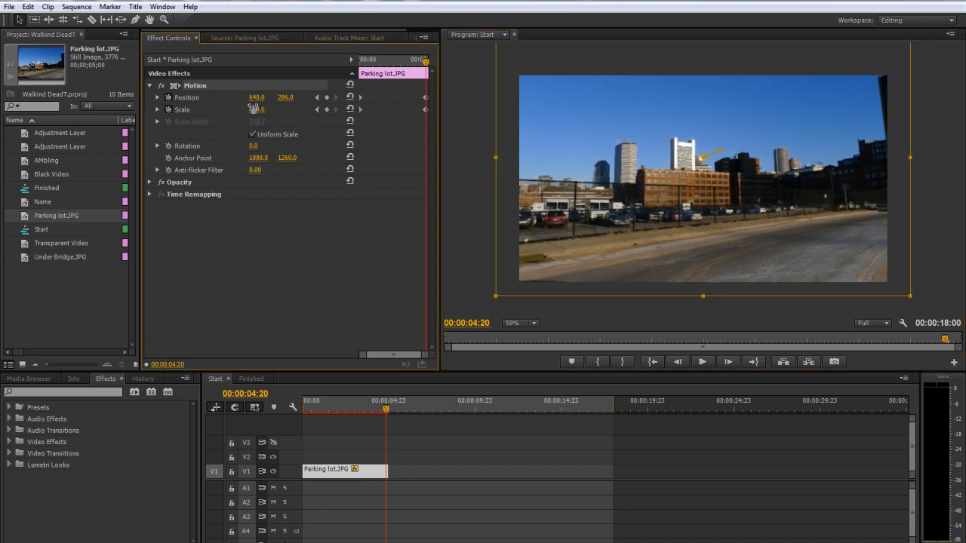
{"action": "left_click_drag", "start_coordinate": [258, 111], "coordinate": [239, 114]}
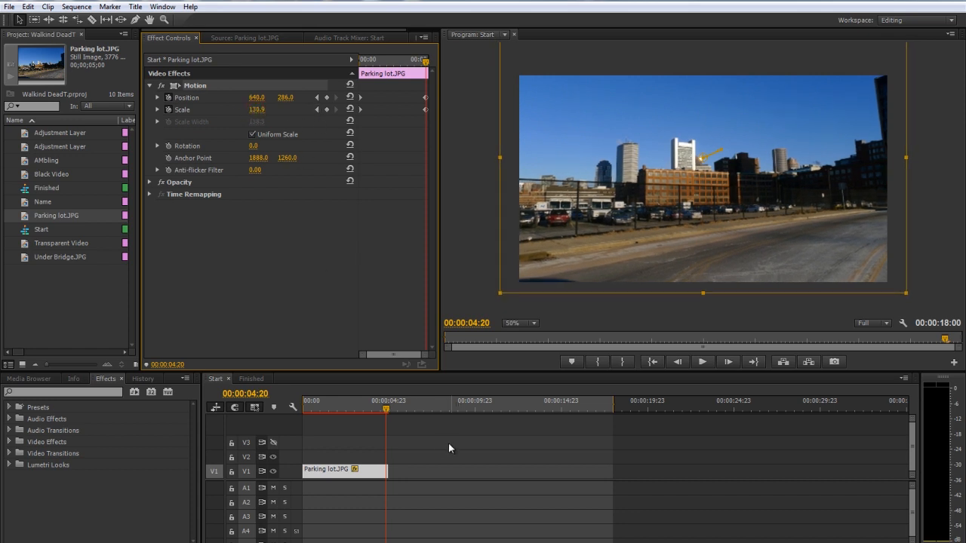
Return the playhead to the start of the sequence and fit the program preview to its monitor
{"action": "left_click_drag", "start_coordinate": [360, 403], "coordinate": [276, 410]}
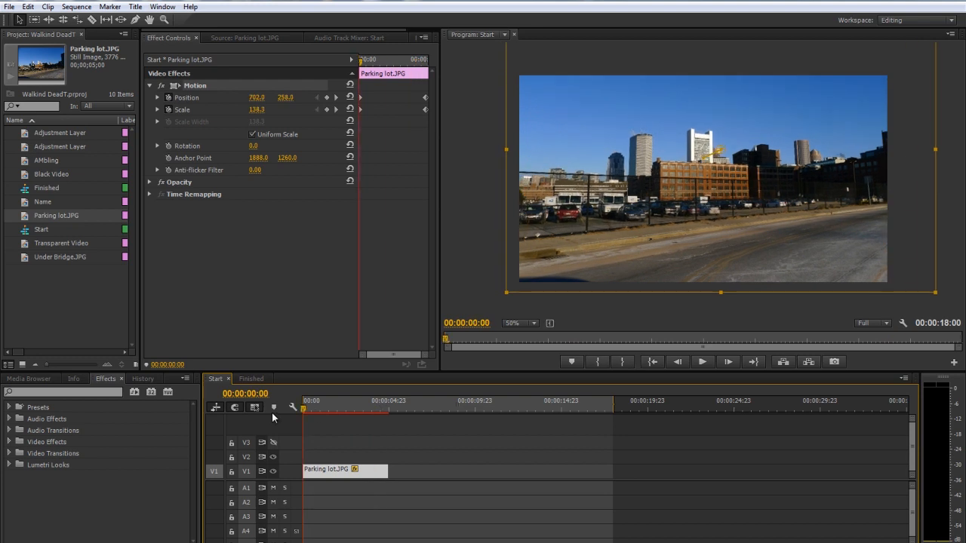
{"action": "left_click", "coordinate": [484, 287]}
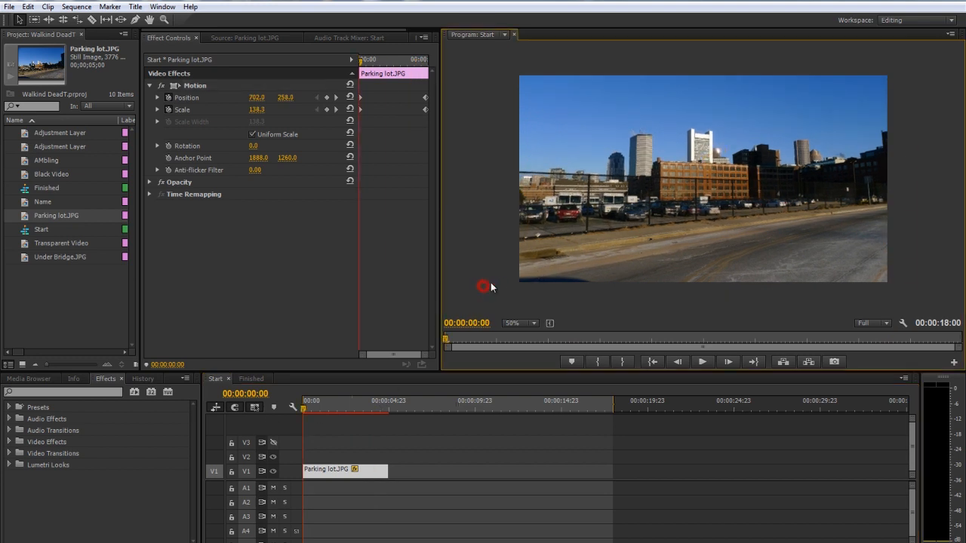
{"action": "left_click", "coordinate": [521, 323]}
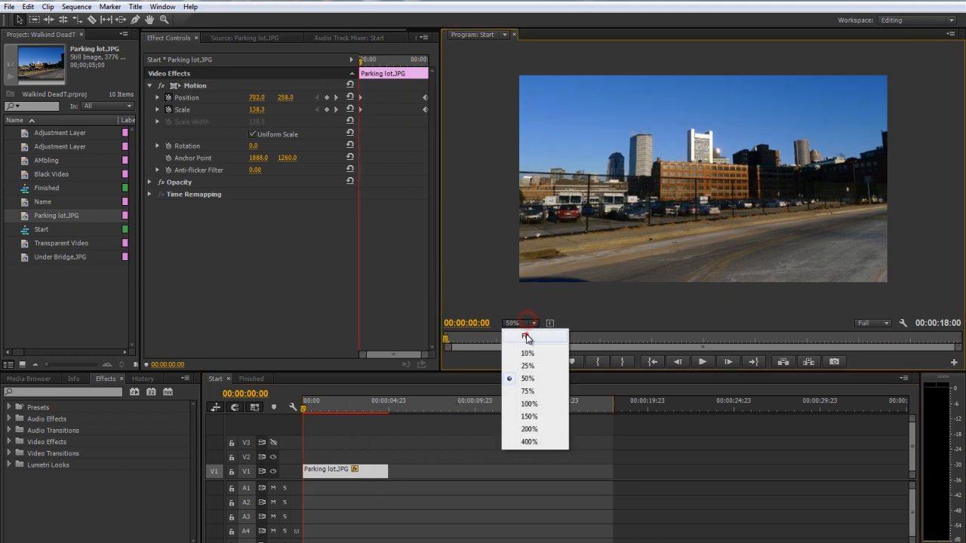
{"action": "left_click", "coordinate": [526, 335]}
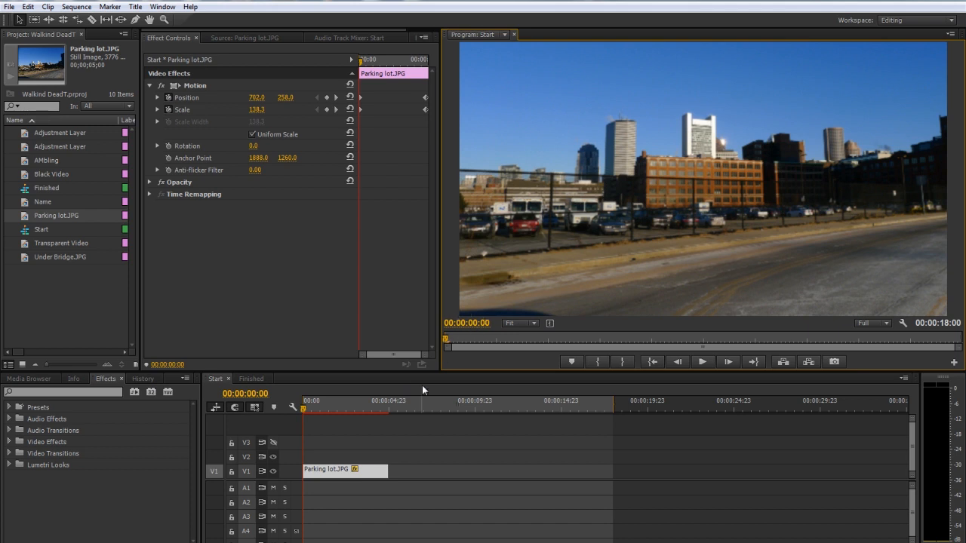
Apply the BCC Two Strip Color effect from BCC9 Film Style to the Parking lot.JPG clip and check it along the clip
{"action": "left_click", "coordinate": [9, 443]}
{"action": "scroll", "coordinate": [6, 492], "scroll_direction": "down", "scroll_amount": 1}
{"action": "left_click", "coordinate": [16, 488]}
{"action": "scroll", "coordinate": [70, 489], "scroll_direction": "down", "scroll_amount": 2}
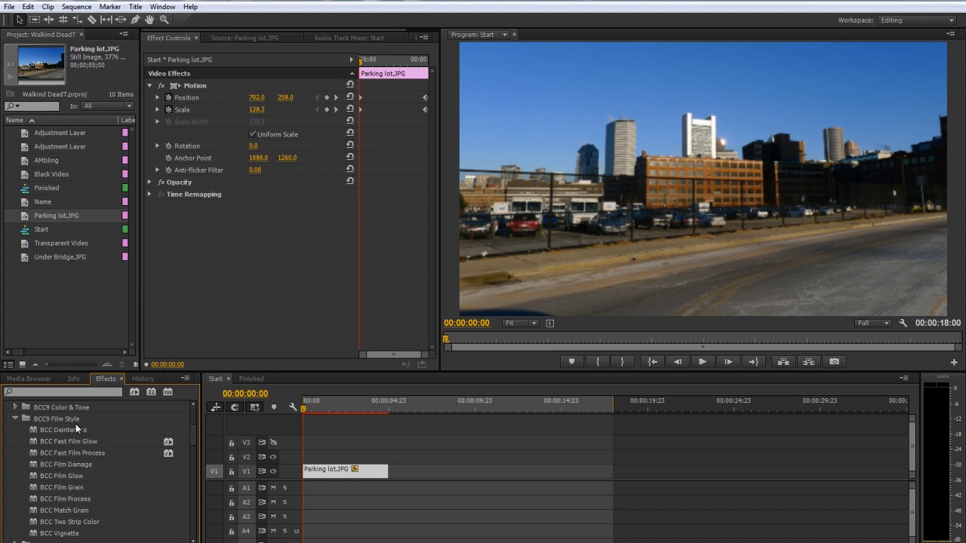
{"action": "left_click_drag", "start_coordinate": [76, 523], "coordinate": [319, 471]}
{"action": "left_click_drag", "start_coordinate": [301, 406], "coordinate": [363, 405]}
{"action": "left_click", "coordinate": [316, 407]}
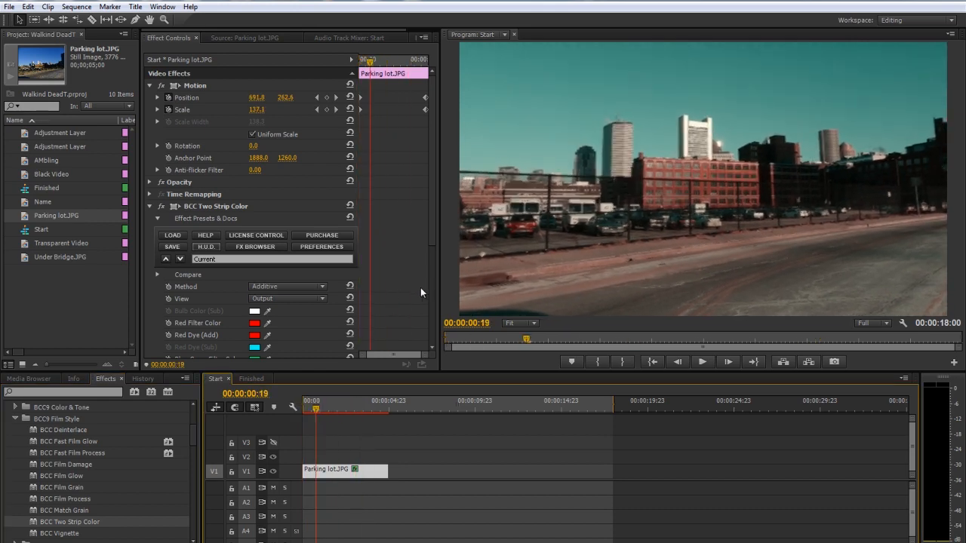
Try the BluePurpleDD.bsp preset on the BCC Two Strip Color effect
{"action": "left_click", "coordinate": [179, 259]}
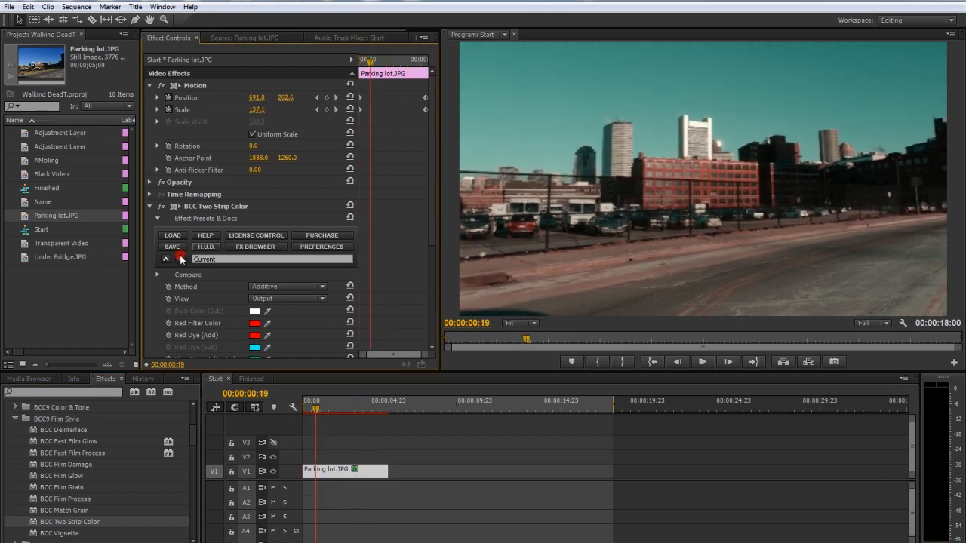
{"action": "left_click", "coordinate": [180, 259]}
{"action": "left_click", "coordinate": [180, 259]}
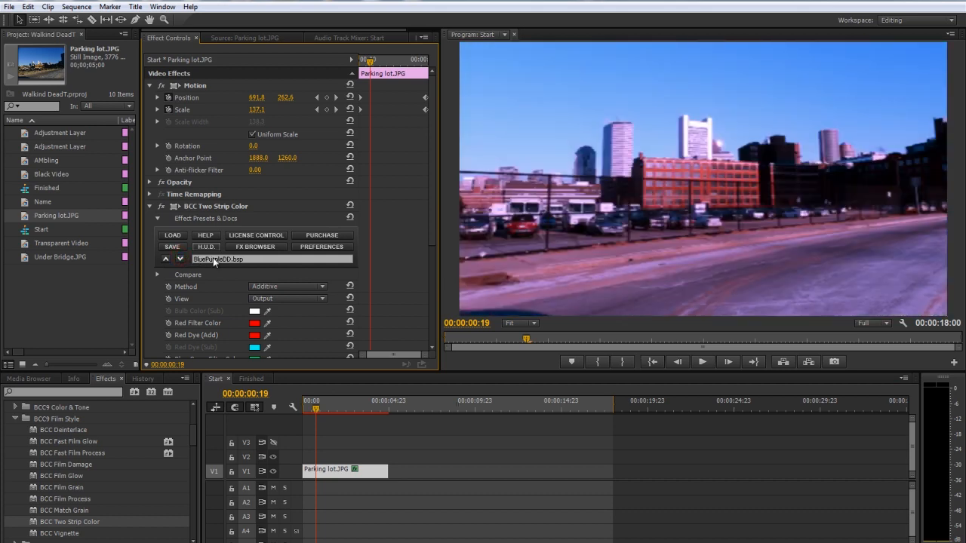
Compare the Two Strip Color presets in the preset browser and apply BlownOutGreenRedDD.bsp to the clip
{"action": "scroll", "coordinate": [213, 263], "scroll_direction": "down", "scroll_amount": 2}
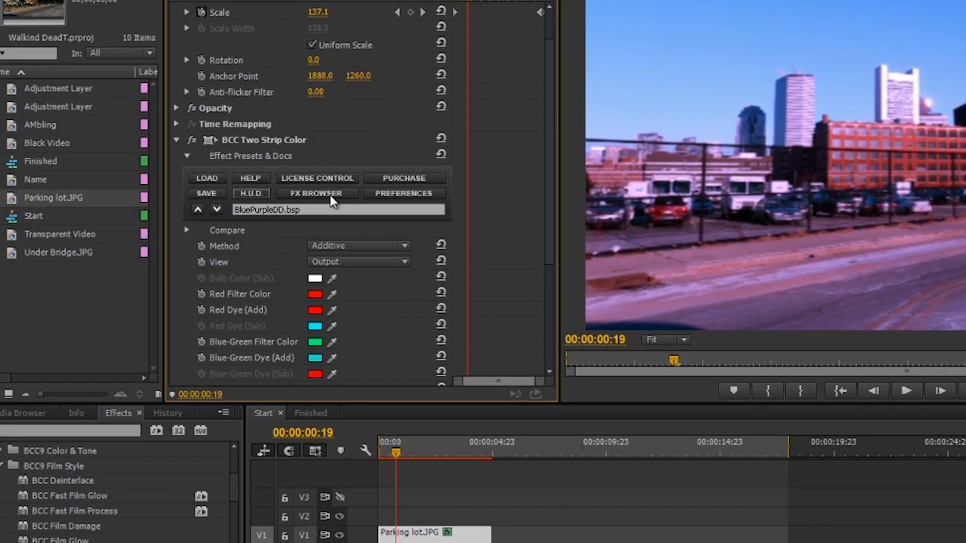
{"action": "left_click", "coordinate": [329, 195]}
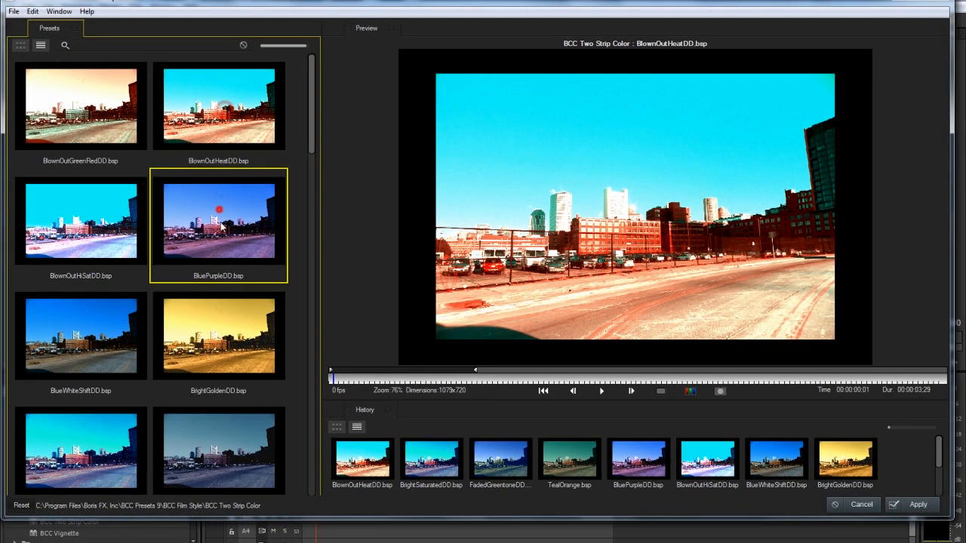
{"action": "scroll", "coordinate": [211, 257], "scroll_direction": "down", "scroll_amount": 5}
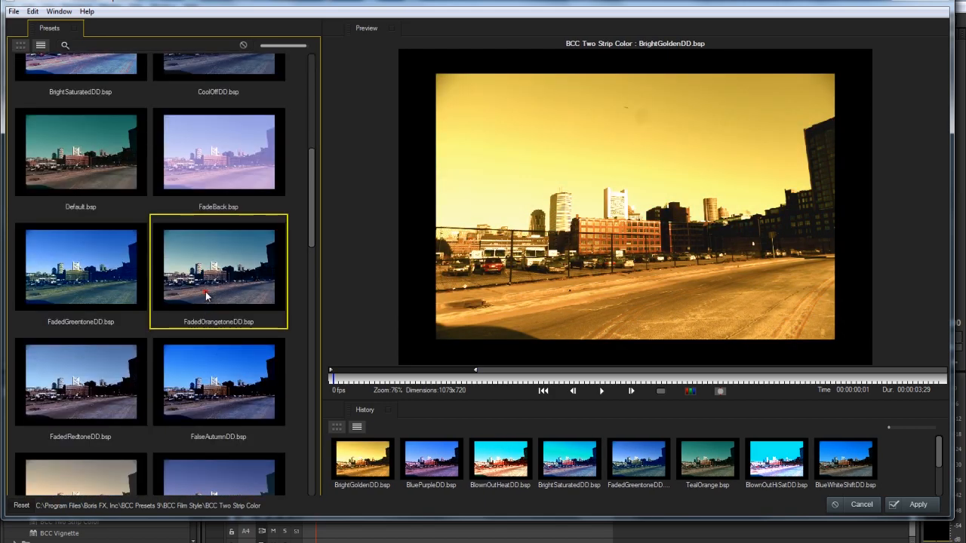
{"action": "scroll", "coordinate": [212, 386], "scroll_direction": "up", "scroll_amount": 4}
{"action": "scroll", "coordinate": [212, 386], "scroll_direction": "up", "scroll_amount": 2}
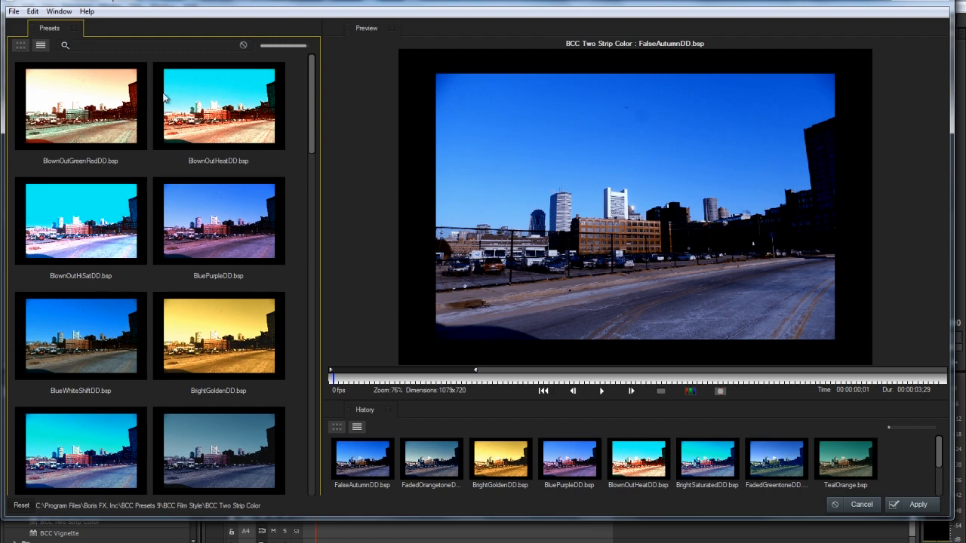
{"action": "left_click", "coordinate": [113, 120]}
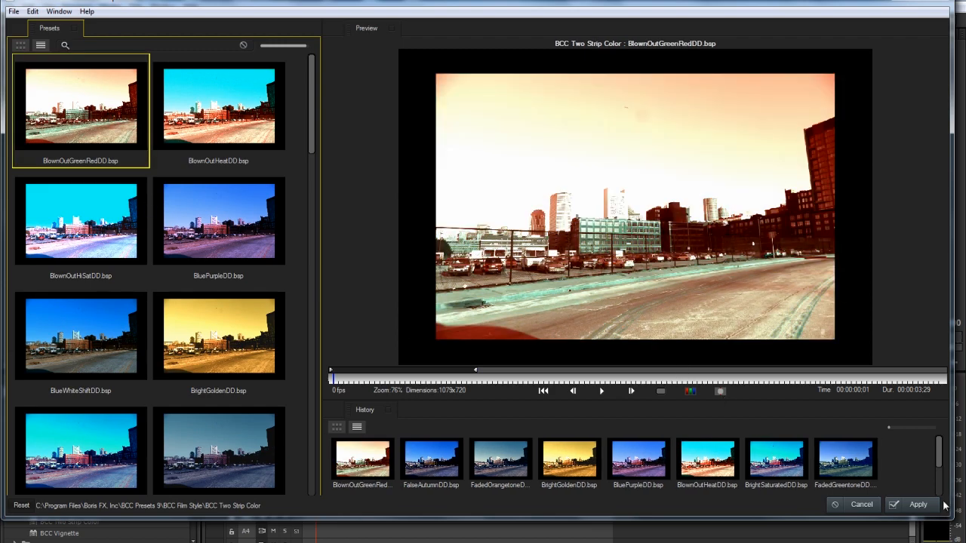
{"action": "left_click", "coordinate": [895, 506]}
{"action": "left_click", "coordinate": [595, 234]}
Lower the Two Strip Color saturation to 124, reset its brightness to 100, and check the look along the clip
{"action": "left_click_drag", "start_coordinate": [329, 400], "coordinate": [361, 404]}
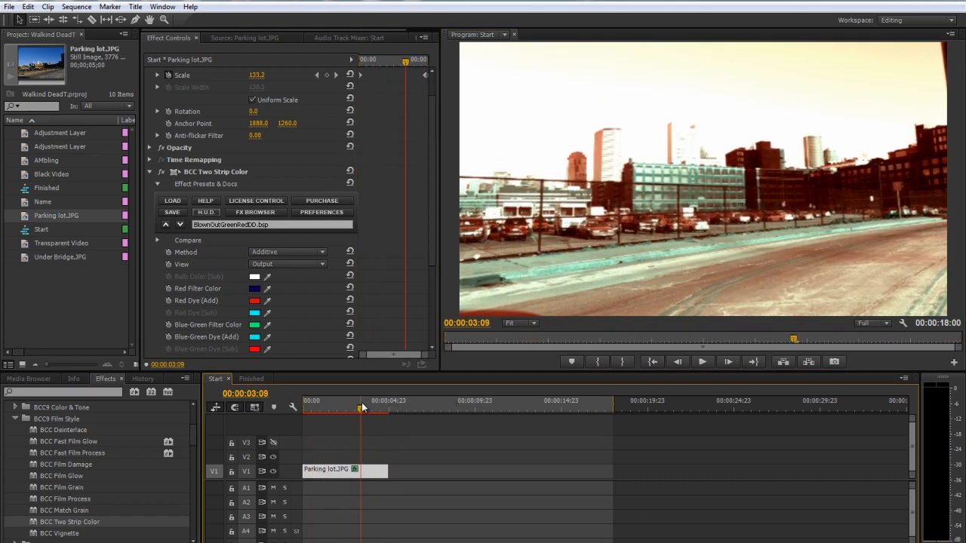
{"action": "scroll", "coordinate": [202, 288], "scroll_direction": "down", "scroll_amount": 5}
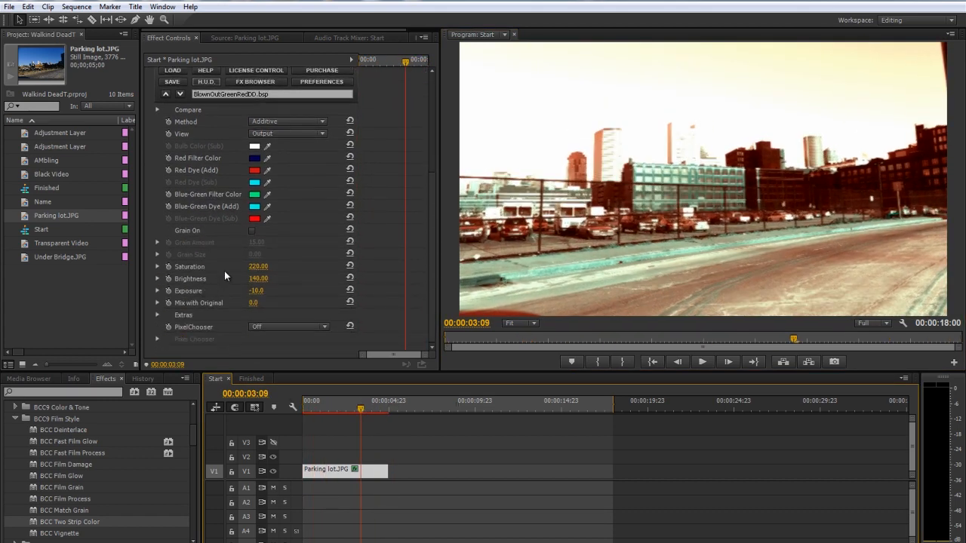
{"action": "left_click_drag", "start_coordinate": [250, 269], "coordinate": [199, 267]}
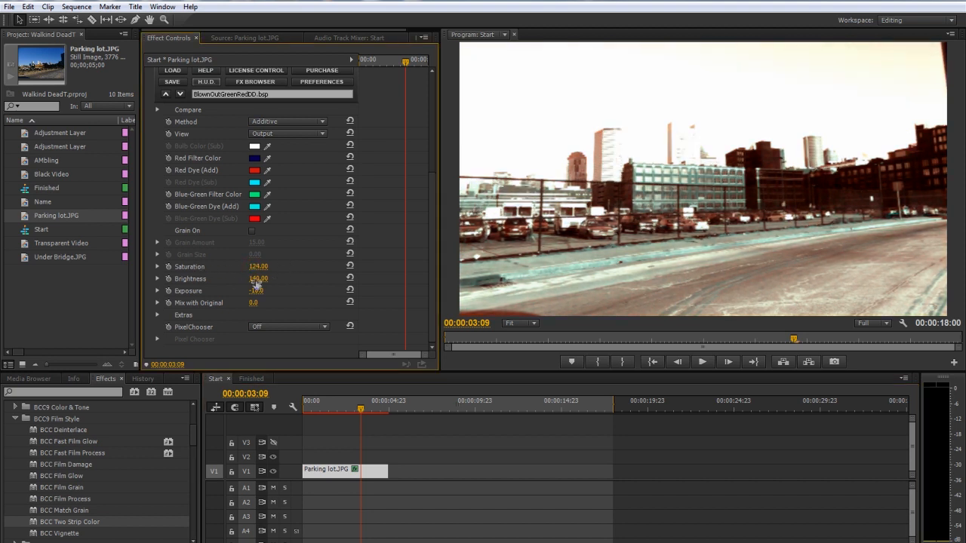
{"action": "left_click", "coordinate": [349, 278]}
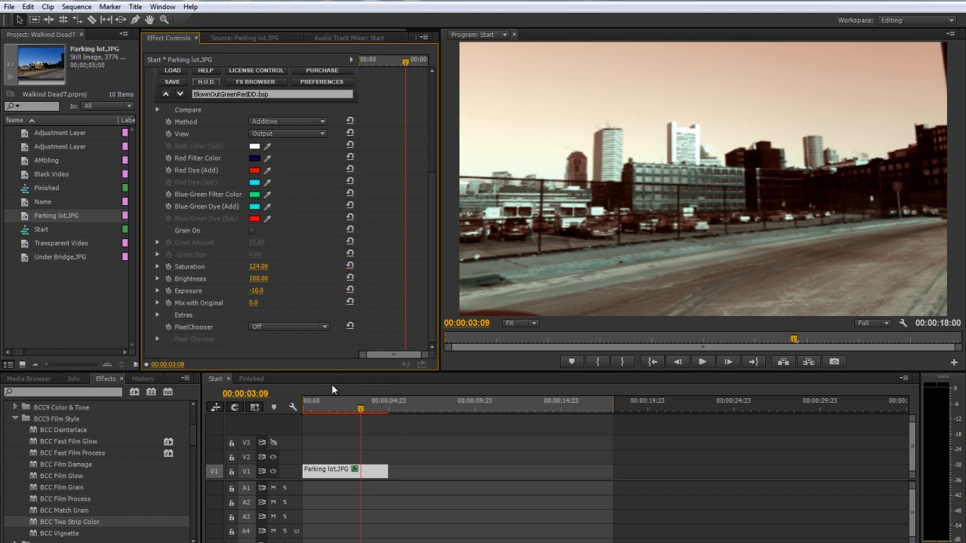
{"action": "mouse_move", "coordinate": [335, 409]}
{"action": "left_mouse_down"}
{"action": "mouse_move", "coordinate": [303, 418]}
{"action": "mouse_move", "coordinate": [345, 414]}
{"action": "left_mouse_up"}
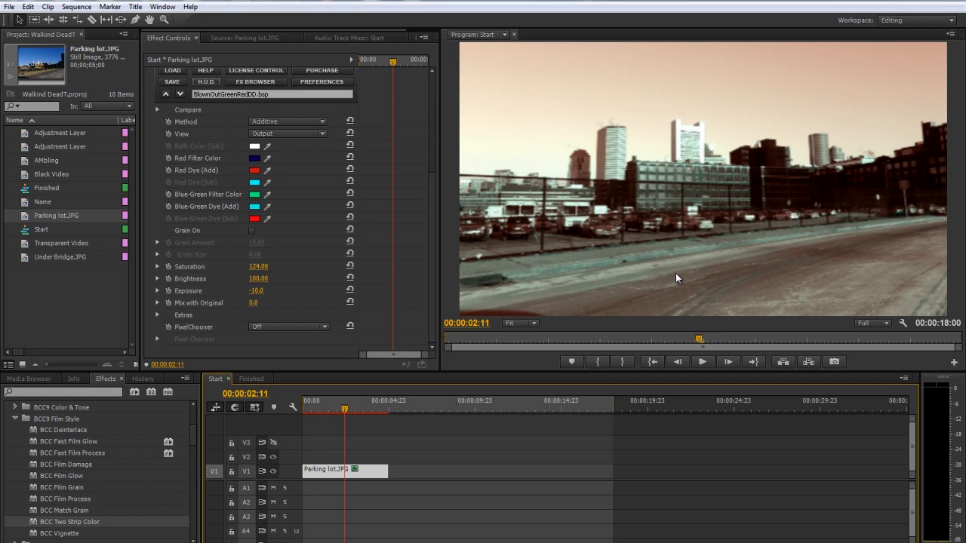
{"action": "left_click_drag", "start_coordinate": [350, 400], "coordinate": [328, 406]}
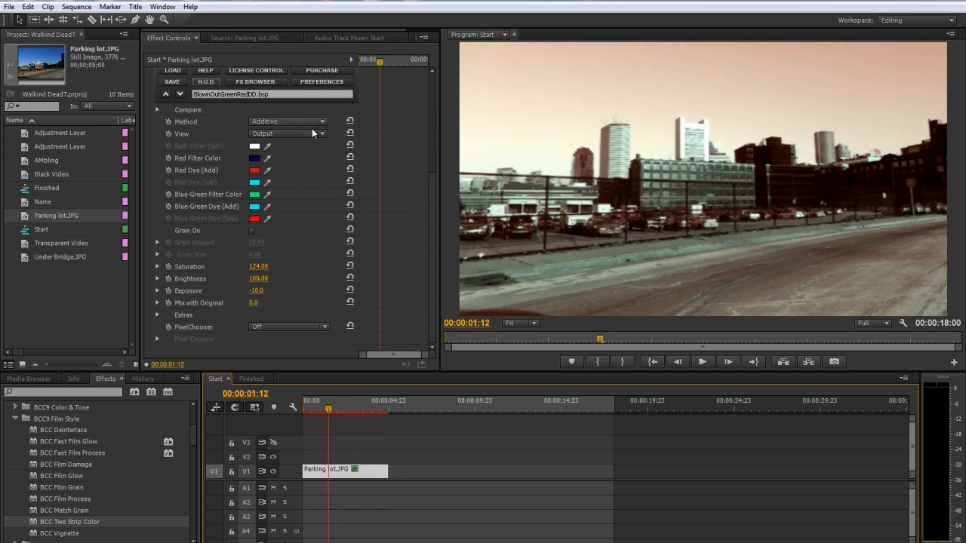
Collapse the Two Strip Color settings and apply the BCC Vignette effect to the Parking lot.JPG clip
{"action": "scroll", "coordinate": [198, 170], "scroll_direction": "up", "scroll_amount": 3}
{"action": "left_click", "coordinate": [149, 134]}
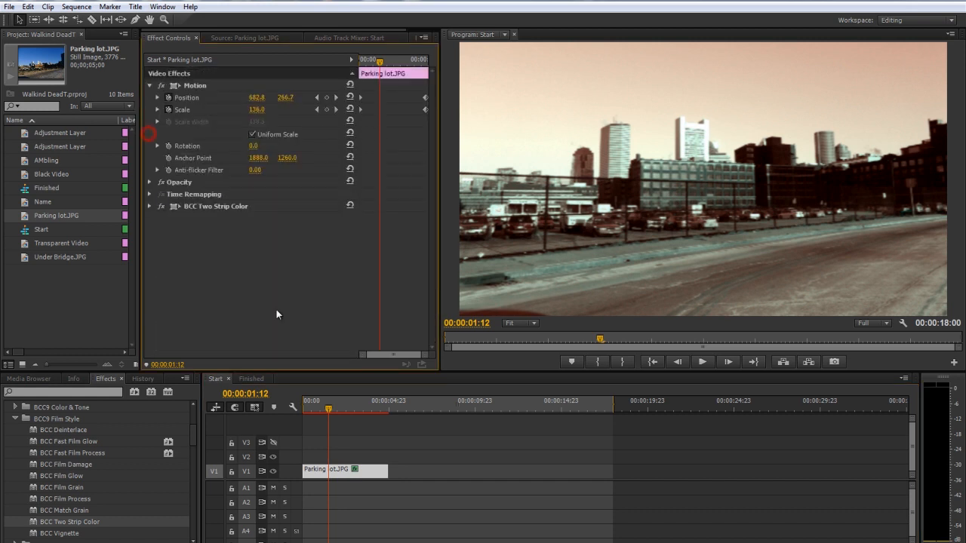
{"action": "scroll", "coordinate": [71, 499], "scroll_direction": "down", "scroll_amount": 2}
{"action": "left_click_drag", "start_coordinate": [66, 482], "coordinate": [332, 468]}
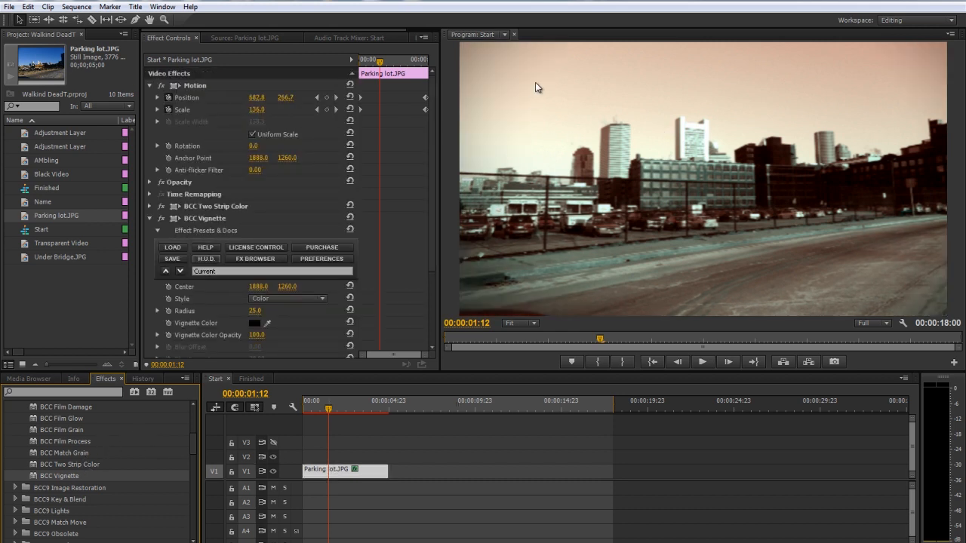
{"action": "scroll", "coordinate": [148, 306], "scroll_direction": "down", "scroll_amount": 3}
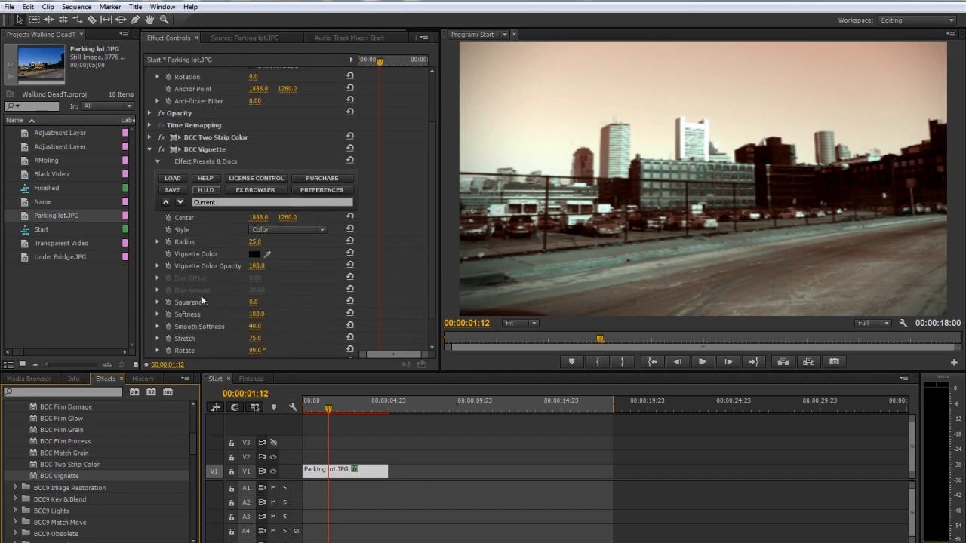
Set the vignette's radius to 23, its style to Color and Blur, and its blur offset to -35
{"action": "left_click_drag", "start_coordinate": [255, 242], "coordinate": [243, 245]}
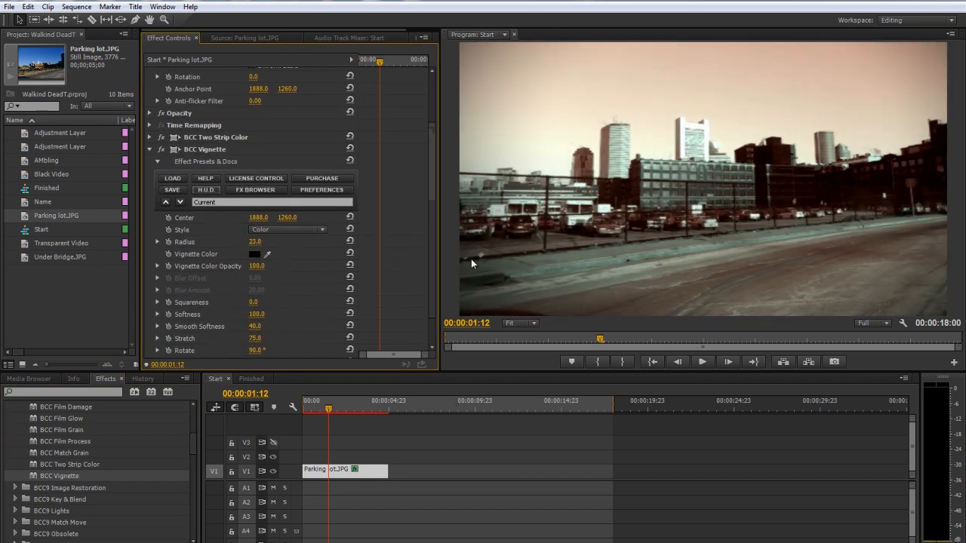
{"action": "left_click", "coordinate": [294, 229]}
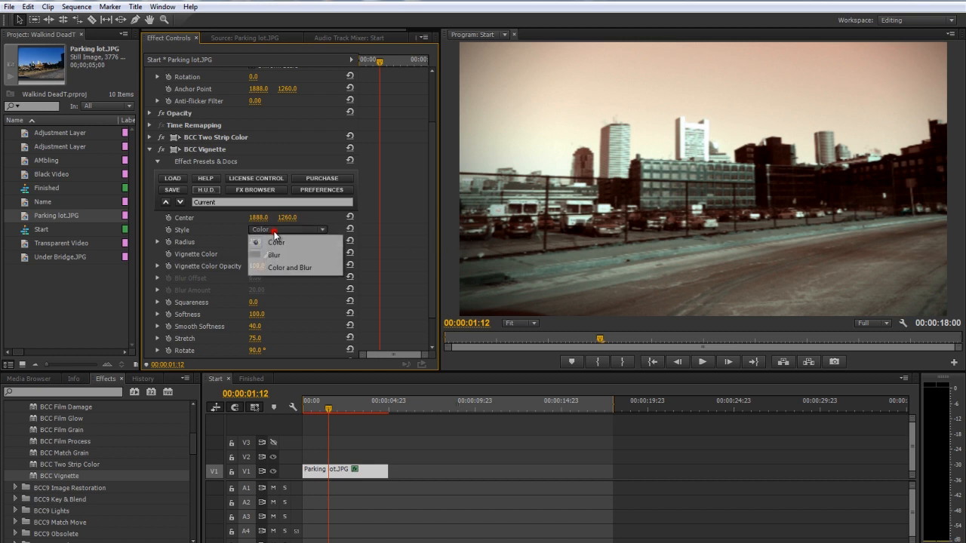
{"action": "left_click", "coordinate": [284, 270]}
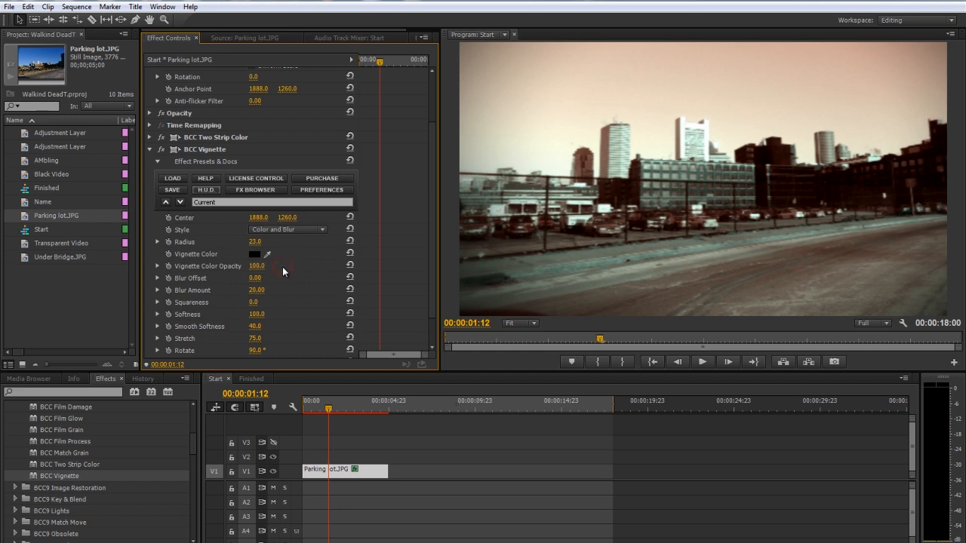
{"action": "left_click_drag", "start_coordinate": [256, 278], "coordinate": [227, 281]}
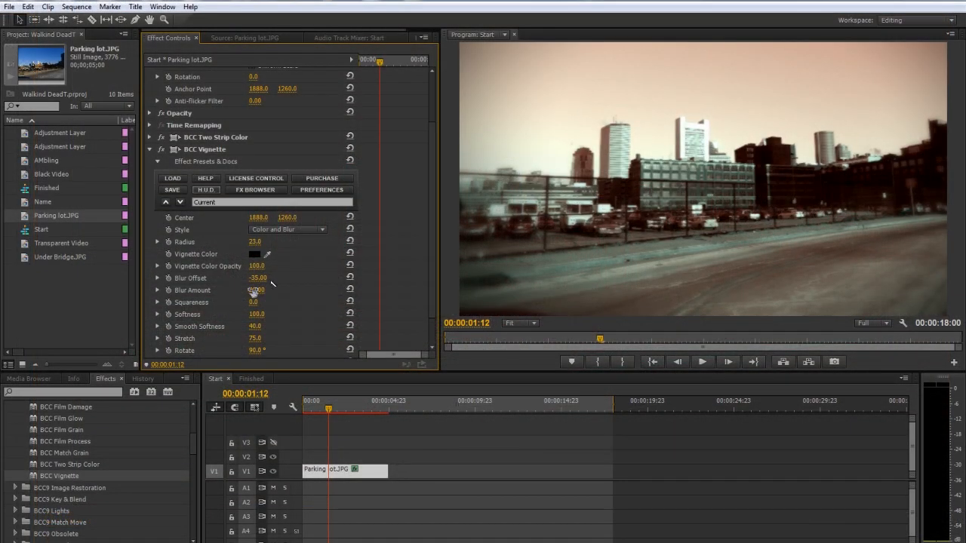
Set the vignette's Smooth Softness to 2
{"action": "scroll", "coordinate": [254, 290], "scroll_direction": "down", "scroll_amount": 2}
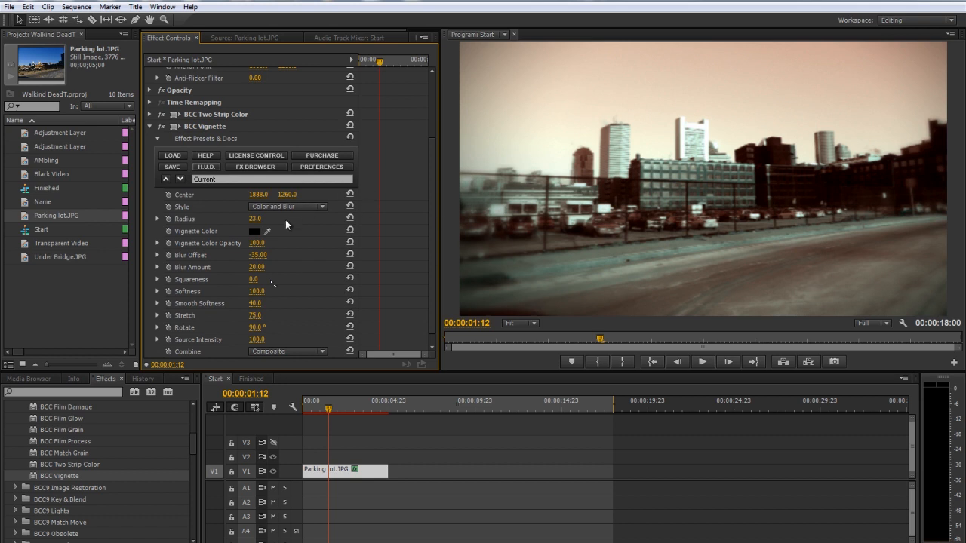
{"action": "scroll", "coordinate": [232, 274], "scroll_direction": "down", "scroll_amount": 1}
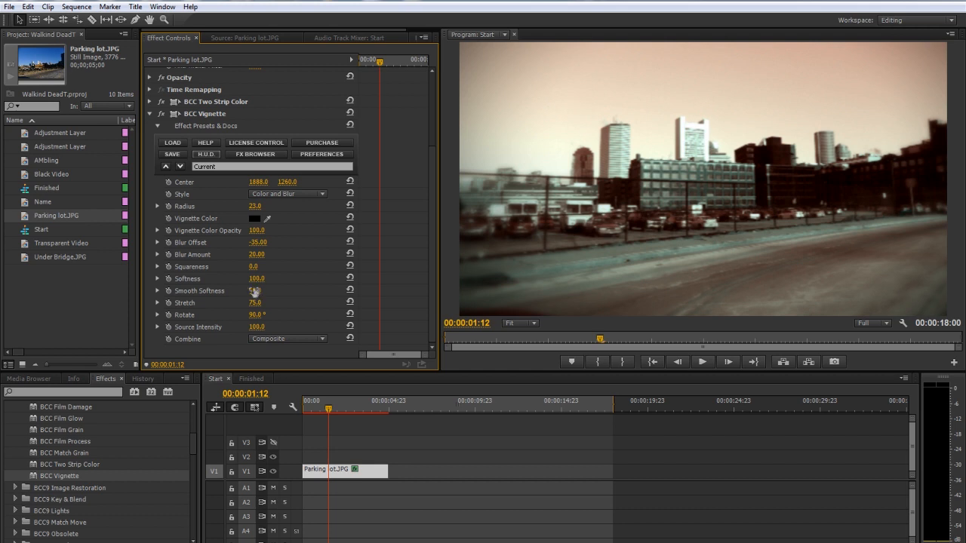
{"action": "left_click", "coordinate": [255, 292]}
{"action": "type", "text": "2"}
{"action": "key", "text": "Return"}
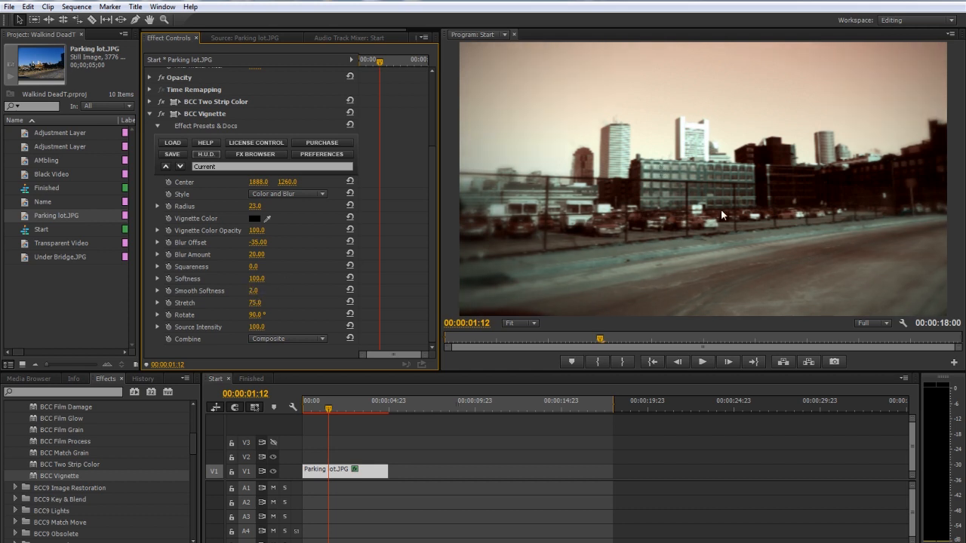
Shift the vignette center onto the white tower at about 1700, 1238, check another frame, and collapse the BCC Vignette settings
{"action": "scroll", "coordinate": [217, 205], "scroll_direction": "up", "scroll_amount": 2}
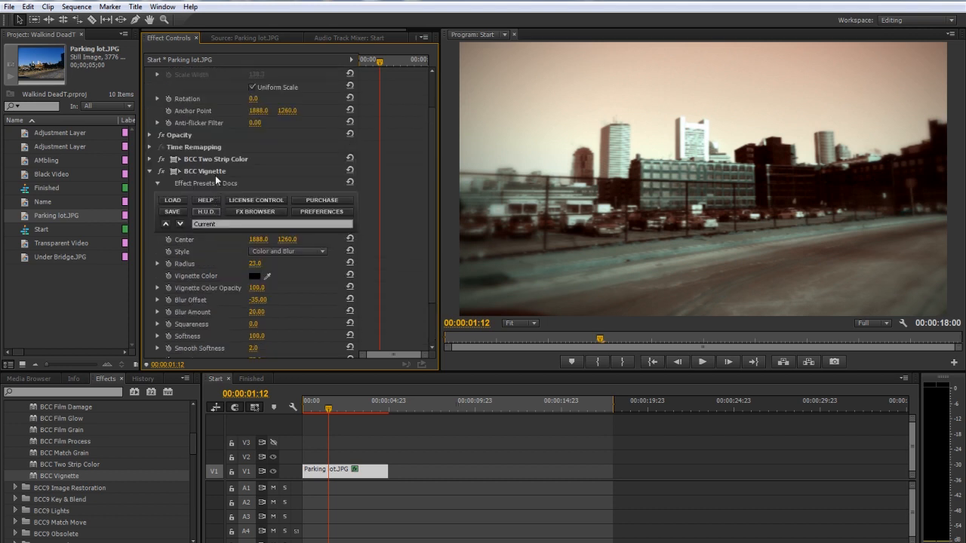
{"action": "left_click", "coordinate": [216, 173]}
{"action": "left_click_drag", "start_coordinate": [717, 141], "coordinate": [691, 141]}
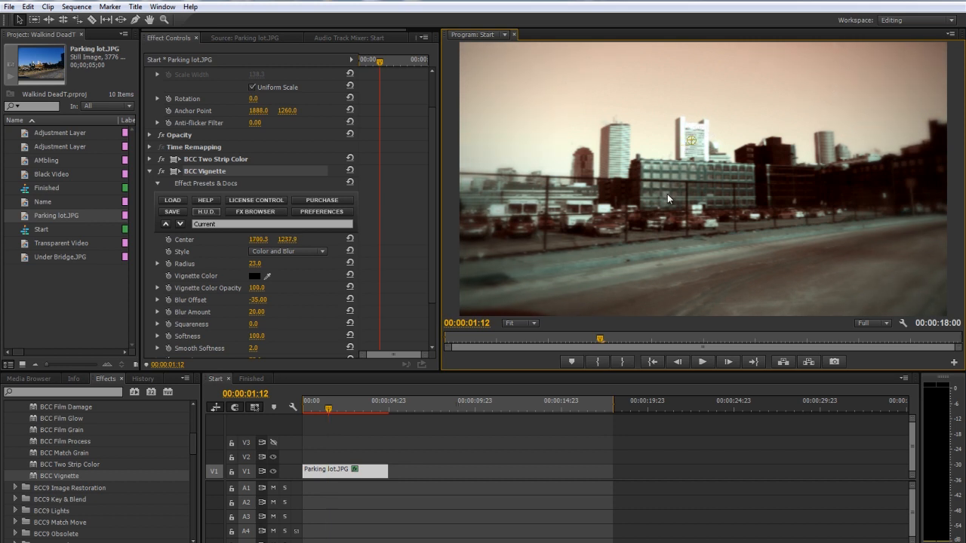
{"action": "mouse_move", "coordinate": [323, 408]}
{"action": "left_mouse_down"}
{"action": "mouse_move", "coordinate": [295, 404]}
{"action": "mouse_move", "coordinate": [371, 392]}
{"action": "mouse_move", "coordinate": [325, 396]}
{"action": "left_mouse_up"}
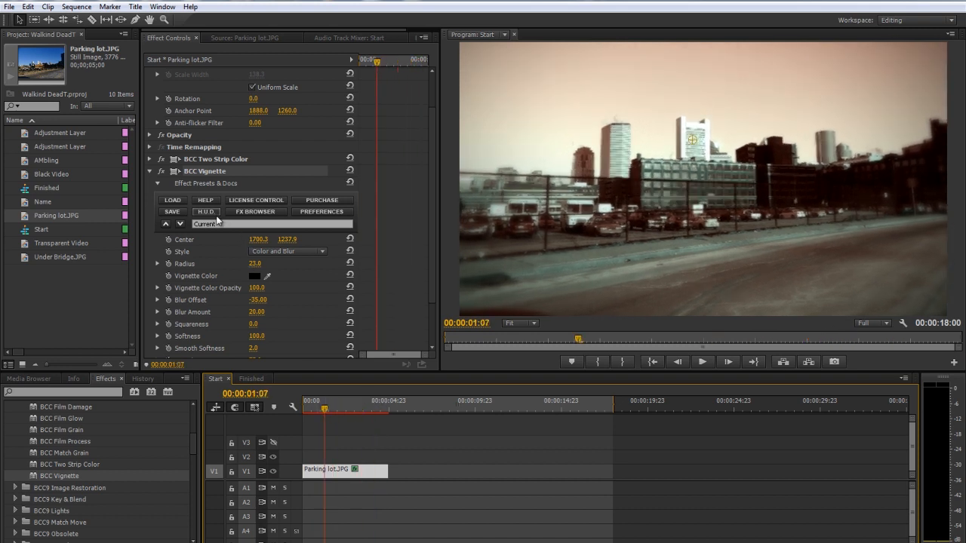
{"action": "left_click", "coordinate": [148, 171]}
Add the Black Video clip to V1 directly after Parking lot.JPG and select it
{"action": "left_click", "coordinate": [94, 294]}
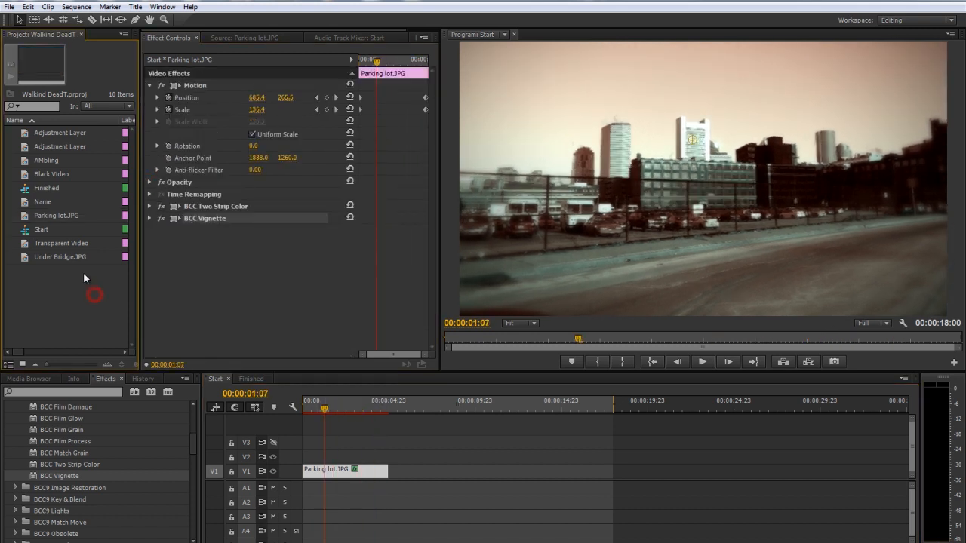
{"action": "left_click_drag", "start_coordinate": [56, 175], "coordinate": [396, 472]}
{"action": "left_click_drag", "start_coordinate": [393, 403], "coordinate": [471, 407]}
{"action": "left_click", "coordinate": [416, 466]}
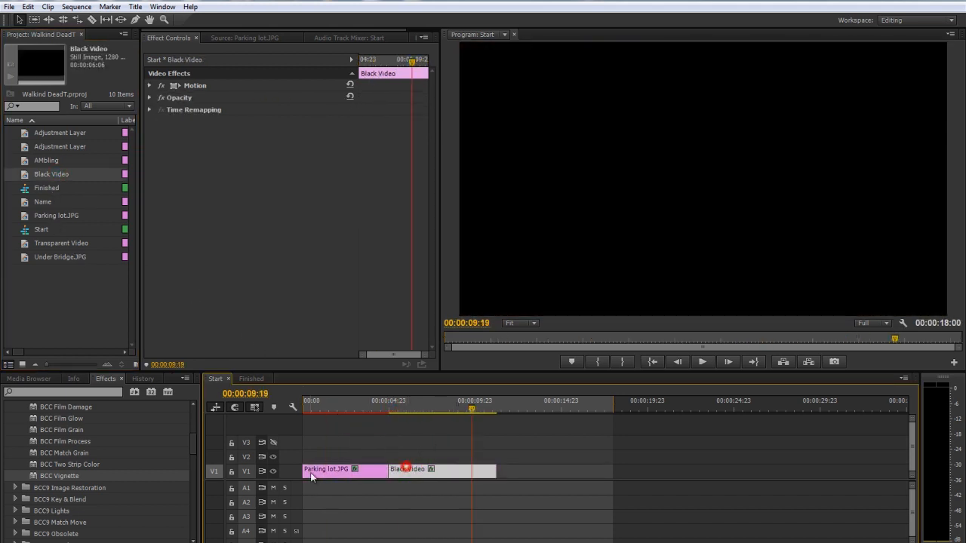
Apply the BCC Pan and Zoom effect from BCC9 Perspective to the Black Video clip and go to 00:00:06:09
{"action": "scroll", "coordinate": [40, 491], "scroll_direction": "down", "scroll_amount": 4}
{"action": "left_click", "coordinate": [15, 511]}
{"action": "scroll", "coordinate": [53, 475], "scroll_direction": "down", "scroll_amount": 3}
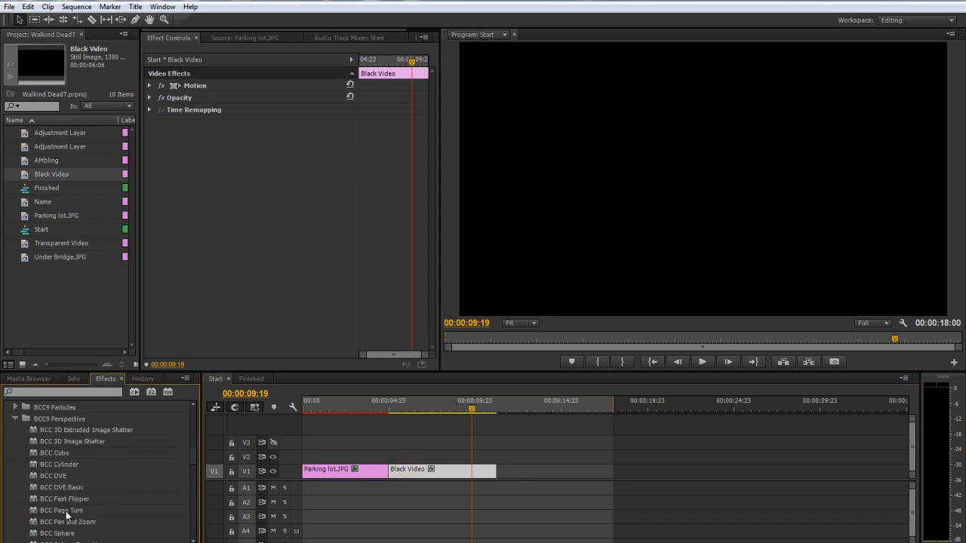
{"action": "left_click_drag", "start_coordinate": [70, 523], "coordinate": [407, 472]}
{"action": "left_click", "coordinate": [413, 410]}
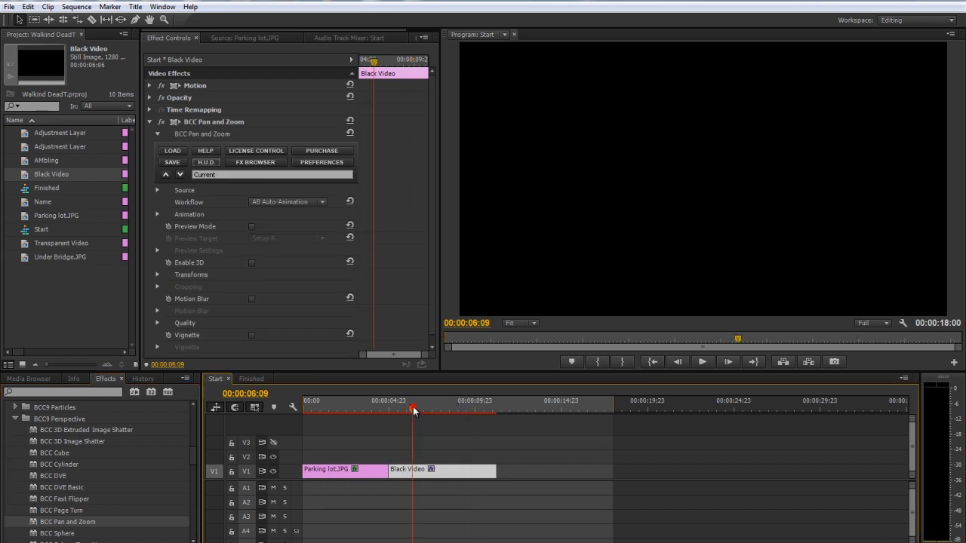
Set the Pan and Zoom source to External File, load Under Bridge.JPG, and check the default move along the clip
{"action": "left_click", "coordinate": [158, 189]}
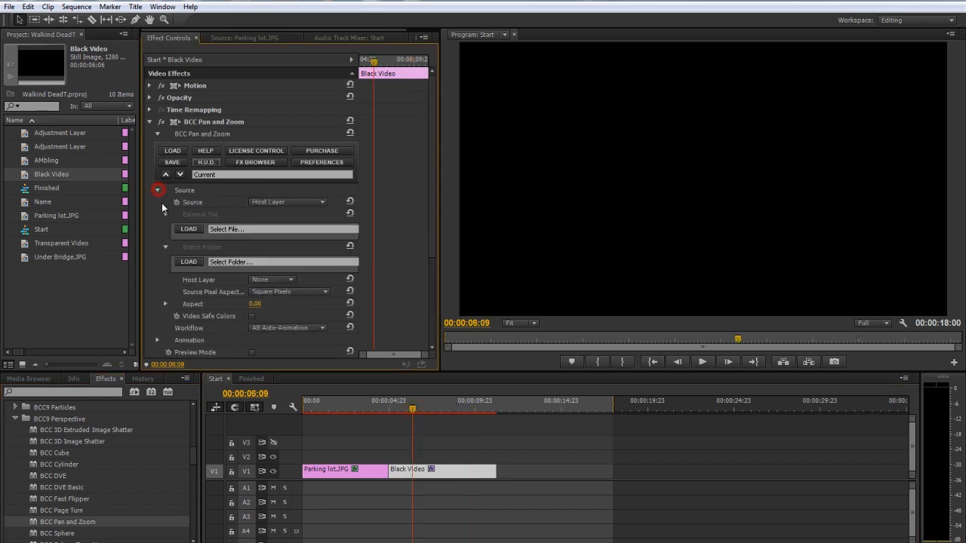
{"action": "left_click", "coordinate": [290, 202]}
{"action": "left_click", "coordinate": [295, 228]}
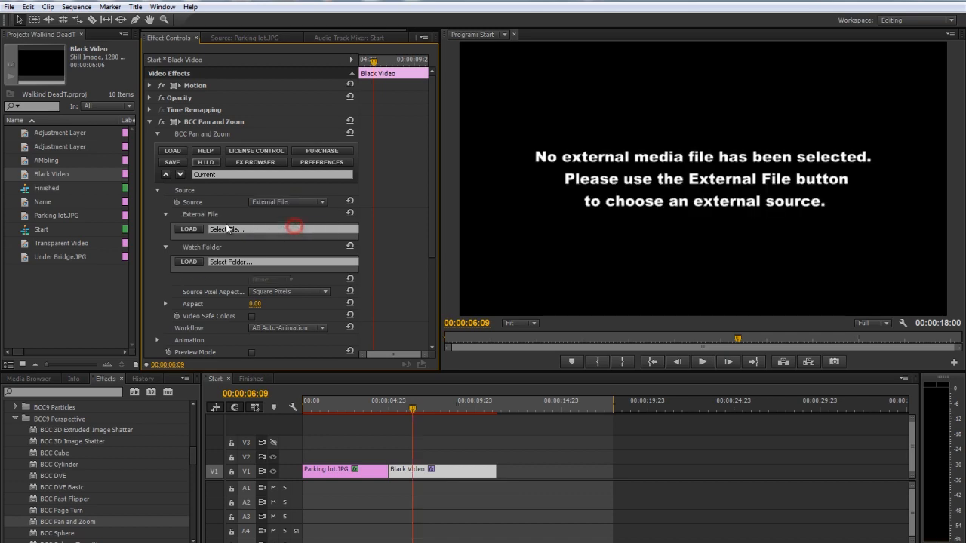
{"action": "left_click", "coordinate": [183, 228]}
{"action": "left_click", "coordinate": [213, 141]}
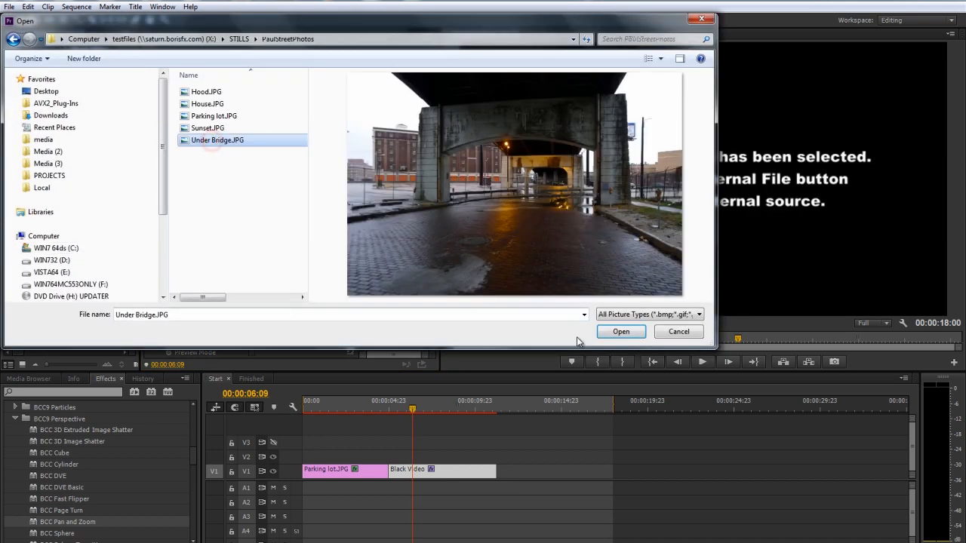
{"action": "left_click", "coordinate": [621, 332]}
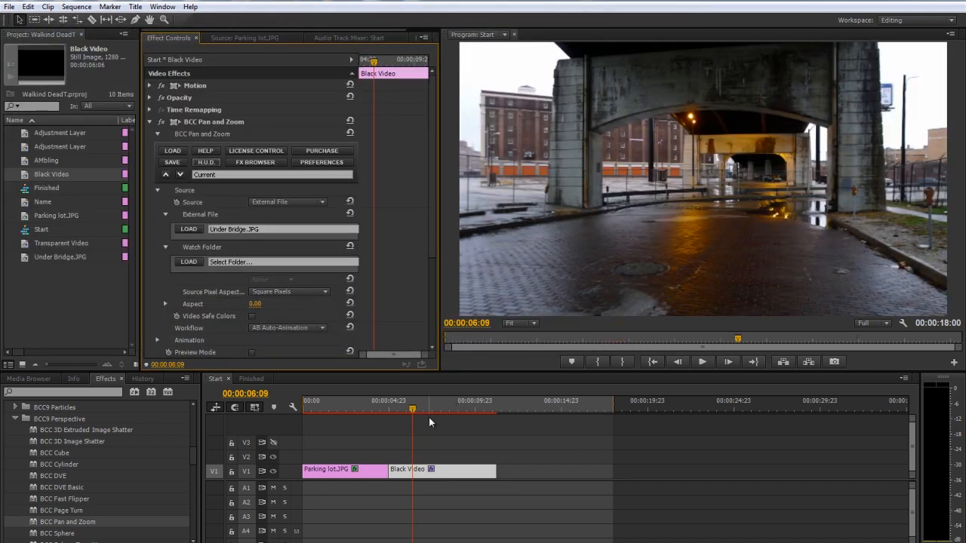
{"action": "left_click_drag", "start_coordinate": [397, 411], "coordinate": [422, 417]}
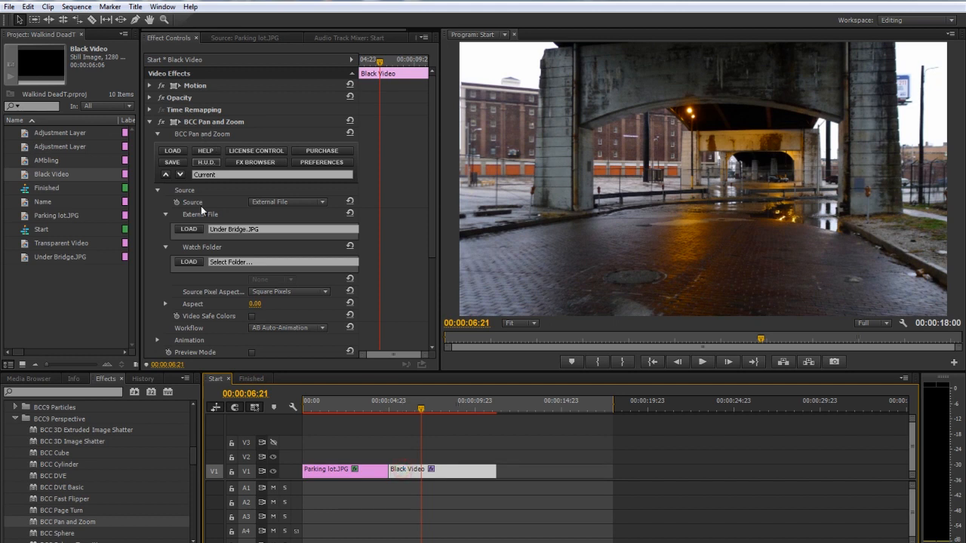
Enable the Pan and Zoom Preview Mode with Mix as the preview target and review the framing along the clip
{"action": "scroll", "coordinate": [201, 206], "scroll_direction": "down", "scroll_amount": 3}
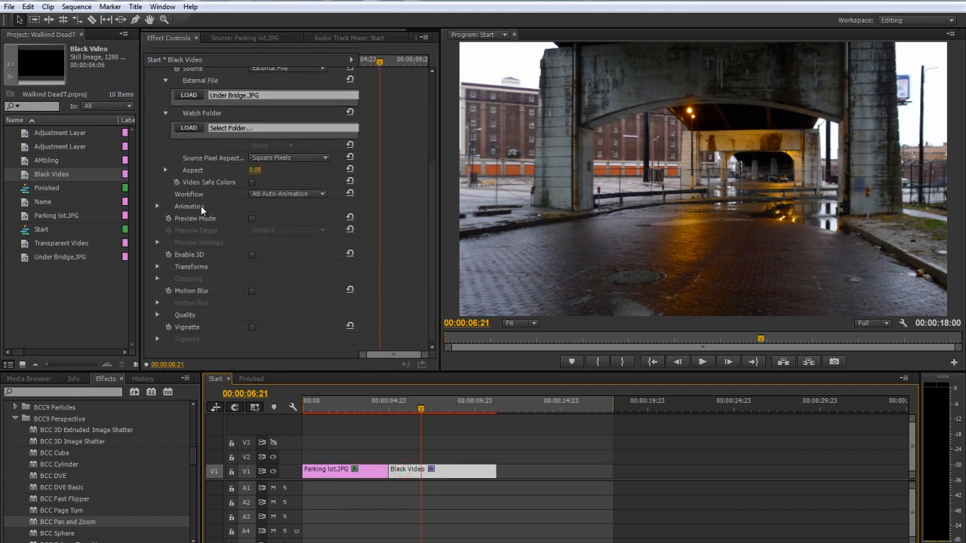
{"action": "left_click", "coordinate": [213, 238]}
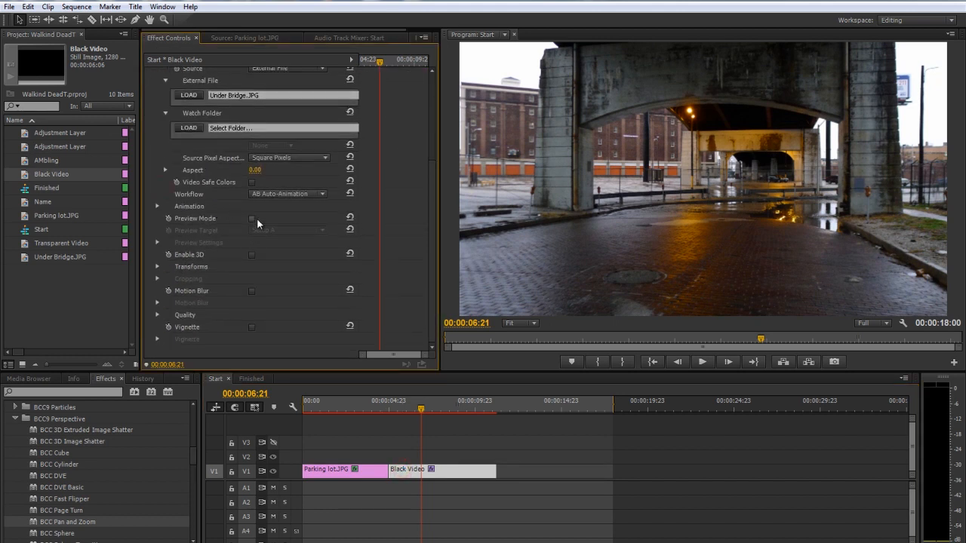
{"action": "left_click", "coordinate": [253, 218]}
{"action": "left_click", "coordinate": [268, 230]}
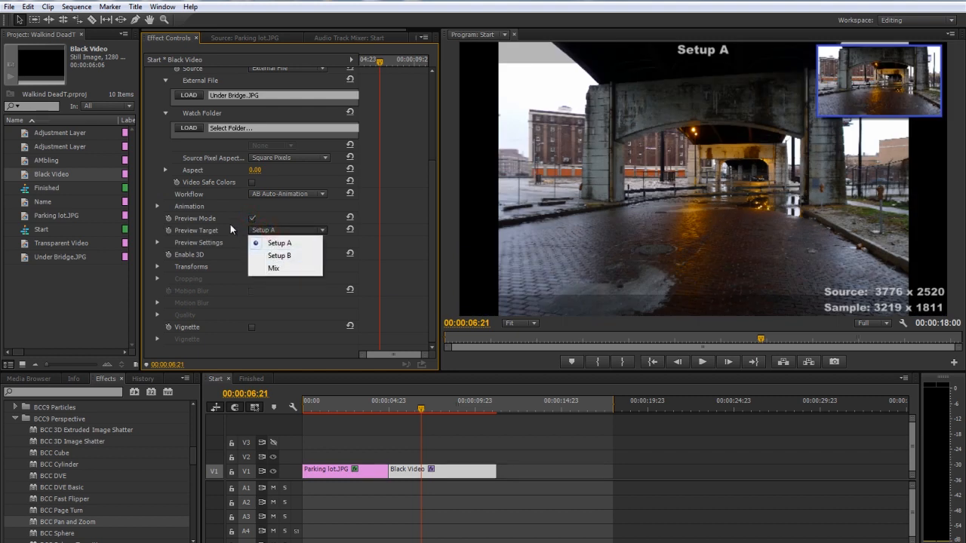
{"action": "left_click", "coordinate": [274, 268]}
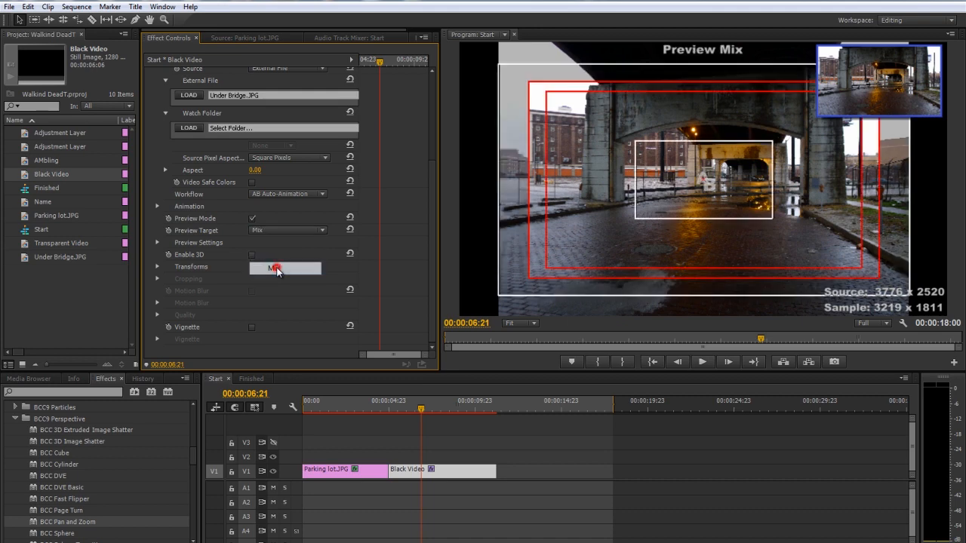
{"action": "left_click_drag", "start_coordinate": [399, 410], "coordinate": [427, 417]}
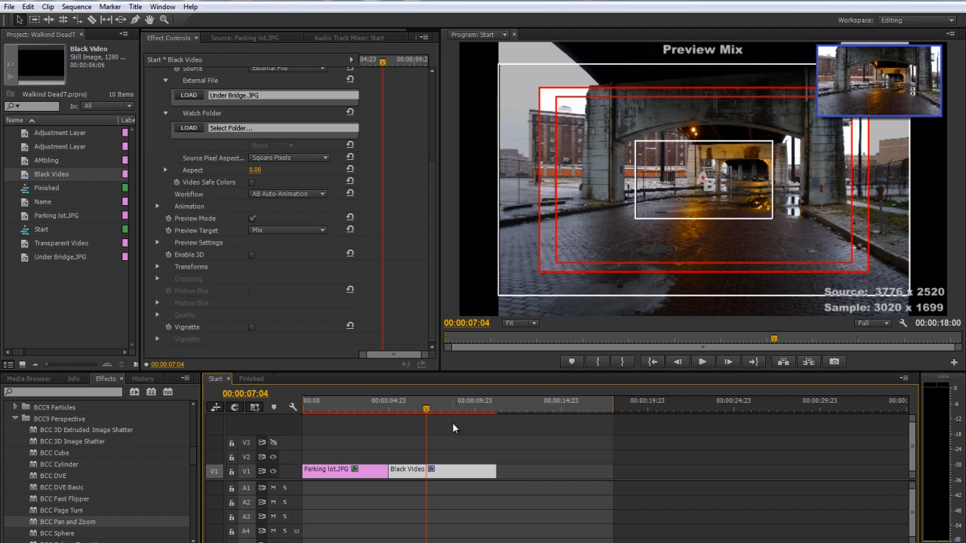
{"action": "mouse_move", "coordinate": [416, 410]}
{"action": "left_mouse_down"}
{"action": "mouse_move", "coordinate": [394, 415]}
{"action": "mouse_move", "coordinate": [471, 410]}
{"action": "mouse_move", "coordinate": [401, 411]}
{"action": "mouse_move", "coordinate": [463, 412]}
{"action": "mouse_move", "coordinate": [426, 411]}
{"action": "left_mouse_up"}
Switch the preview target to Setup A, shrink the start frame, and shift it toward the left side of the bridge photo
{"action": "scroll", "coordinate": [217, 228], "scroll_direction": "up", "scroll_amount": 5}
{"action": "left_click", "coordinate": [208, 104]}
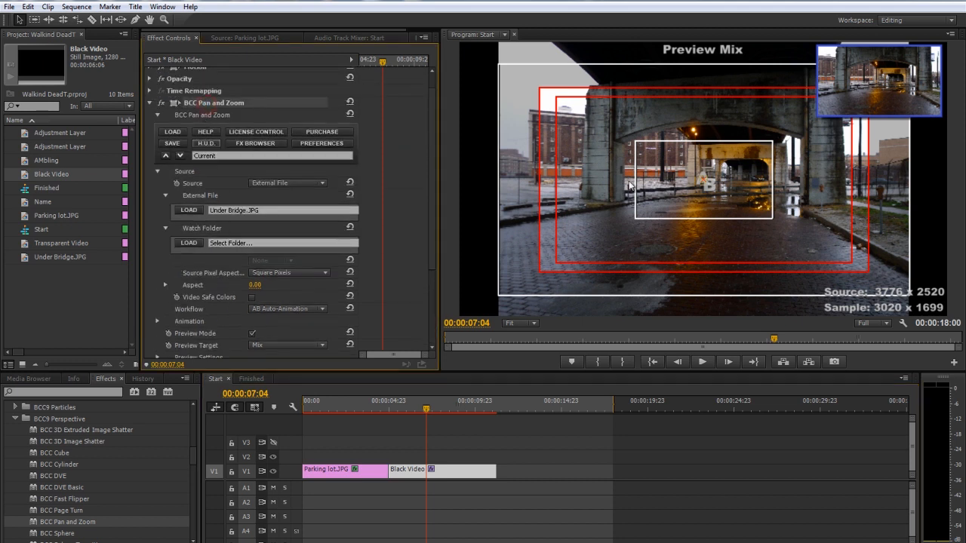
{"action": "scroll", "coordinate": [221, 323], "scroll_direction": "down", "scroll_amount": 3}
{"action": "left_click", "coordinate": [271, 276]}
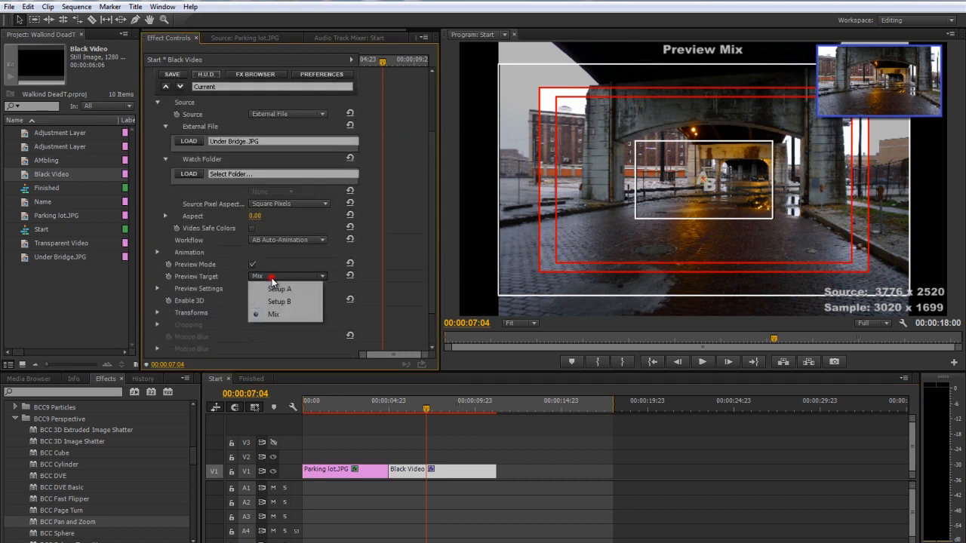
{"action": "left_click", "coordinate": [279, 291]}
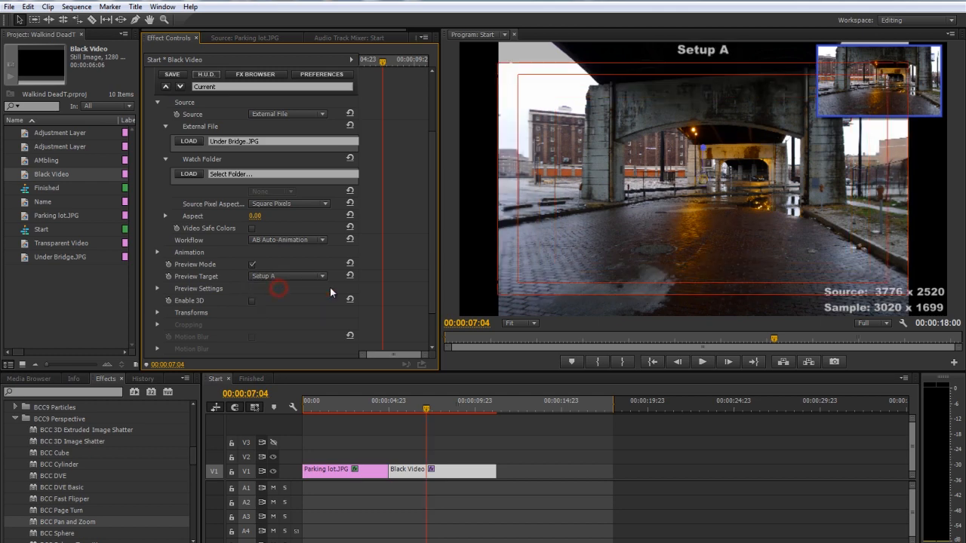
{"action": "left_click", "coordinate": [567, 249]}
{"action": "left_click_drag", "start_coordinate": [550, 248], "coordinate": [681, 274]}
{"action": "left_click_drag", "start_coordinate": [909, 293], "coordinate": [876, 269]}
{"action": "left_click_drag", "start_coordinate": [704, 142], "coordinate": [710, 163]}
{"action": "key", "text": "ctrl+z"}
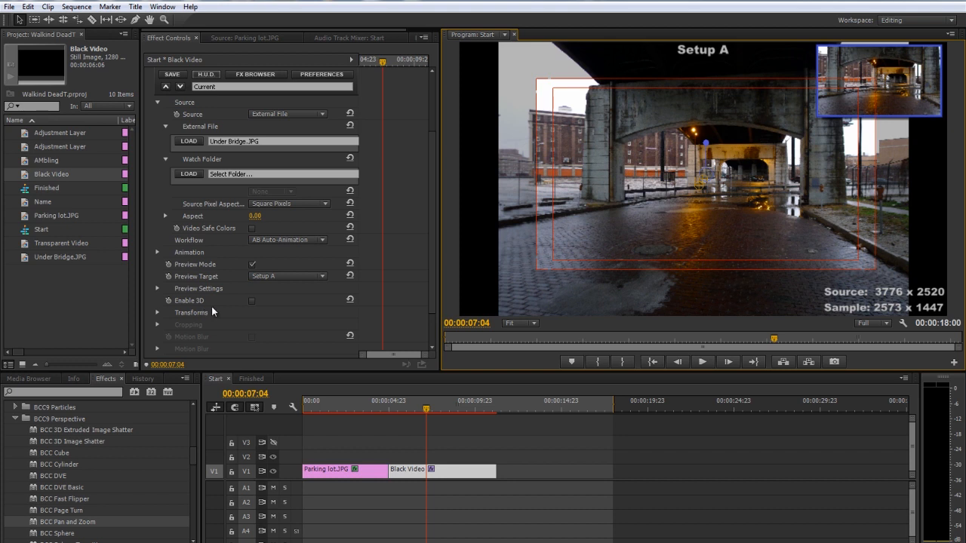
{"action": "left_click_drag", "start_coordinate": [550, 239], "coordinate": [567, 206]}
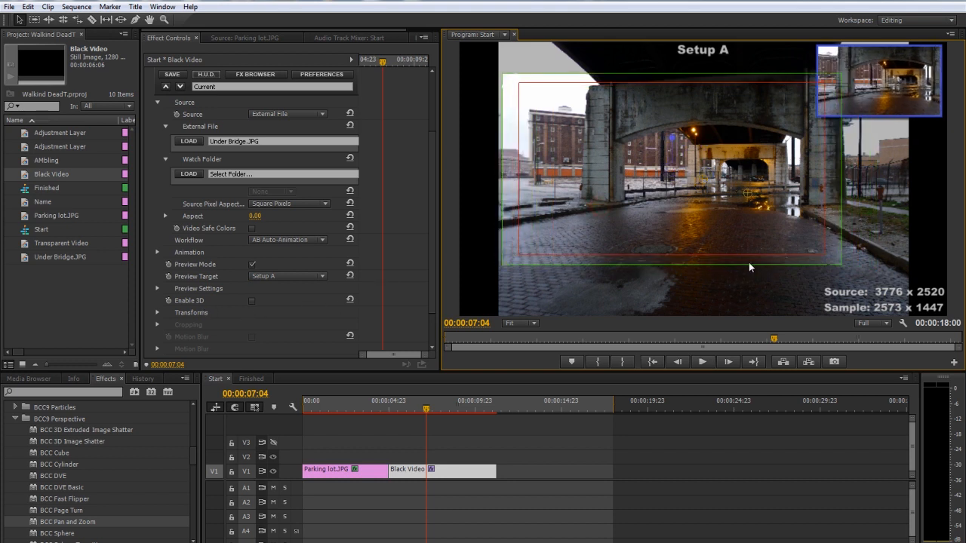
{"action": "left_click_drag", "start_coordinate": [710, 213], "coordinate": [706, 207]}
Switch the preview target to Setup B, enlarge the end frame toward the photo's right side, and check the move along the clip
{"action": "left_click", "coordinate": [281, 276]}
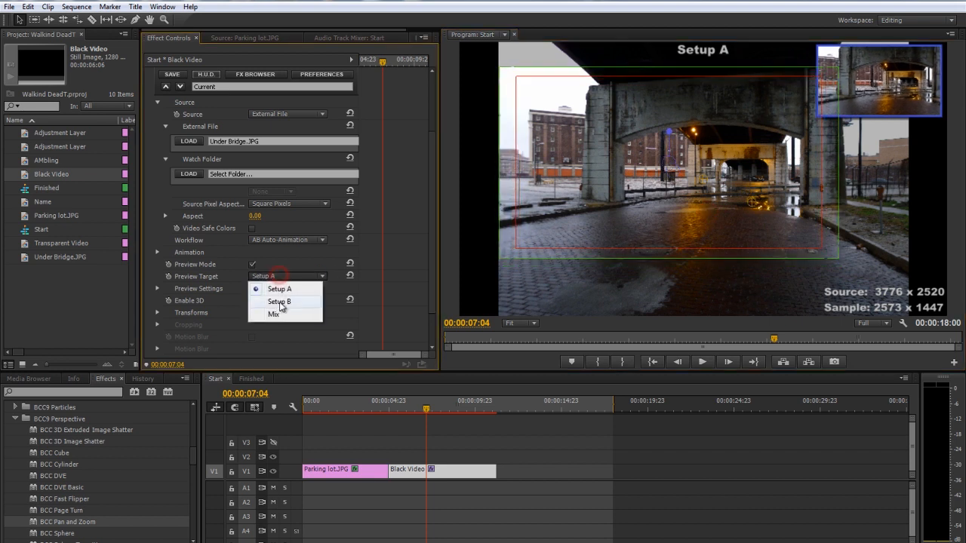
{"action": "left_click", "coordinate": [280, 300]}
{"action": "left_click_drag", "start_coordinate": [760, 211], "coordinate": [837, 223]}
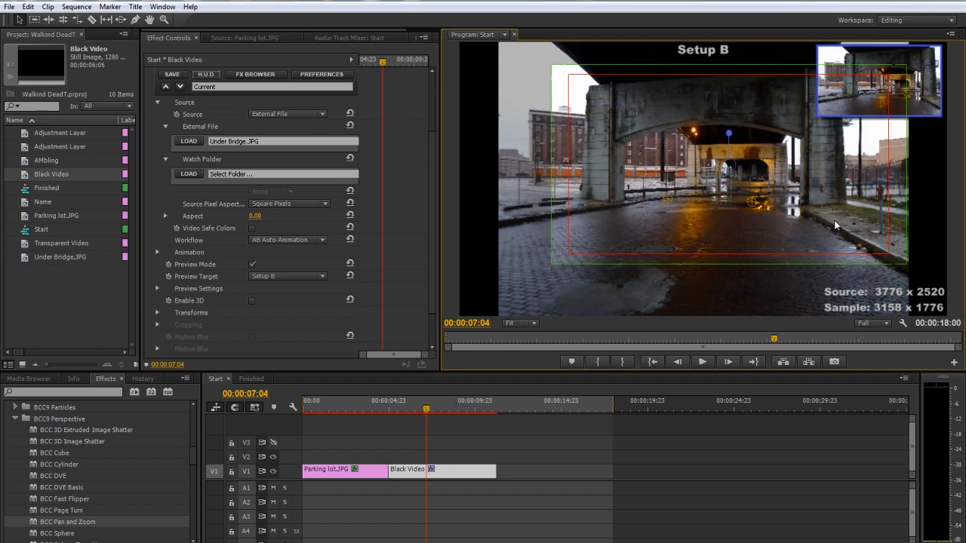
{"action": "left_click", "coordinate": [393, 405]}
{"action": "mouse_move", "coordinate": [401, 408]}
{"action": "left_mouse_down"}
{"action": "mouse_move", "coordinate": [470, 417]}
{"action": "mouse_move", "coordinate": [431, 430]}
{"action": "mouse_move", "coordinate": [413, 416]}
{"action": "left_mouse_up"}
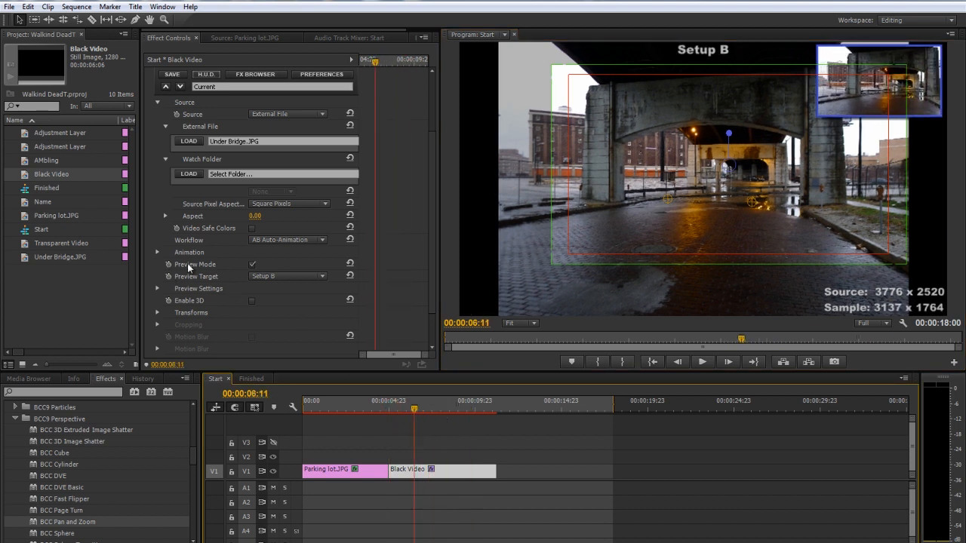
Turn off the Pan and Zoom Preview Mode, expand the Animation settings, and enable Preview Ease Curve
{"action": "left_click", "coordinate": [252, 264]}
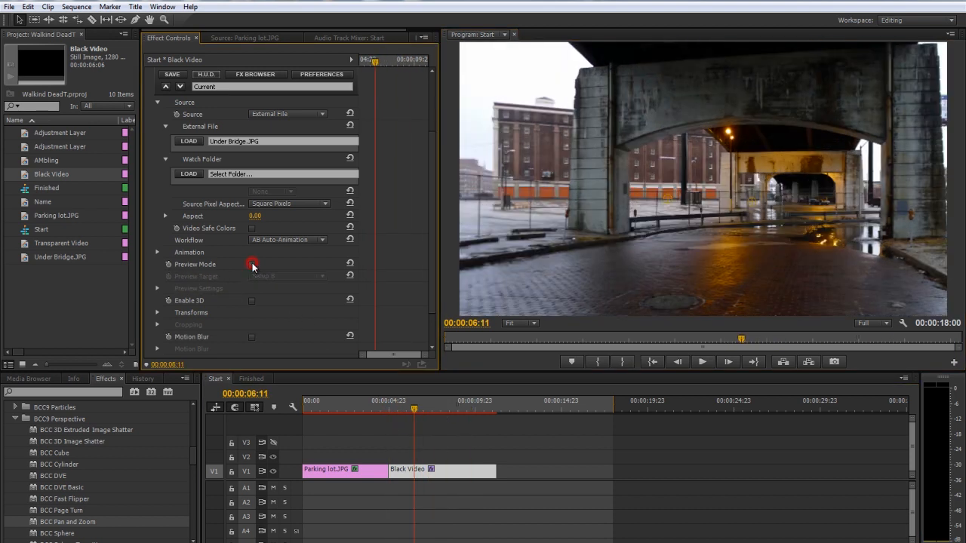
{"action": "left_click", "coordinate": [158, 253]}
{"action": "scroll", "coordinate": [207, 259], "scroll_direction": "down", "scroll_amount": 2}
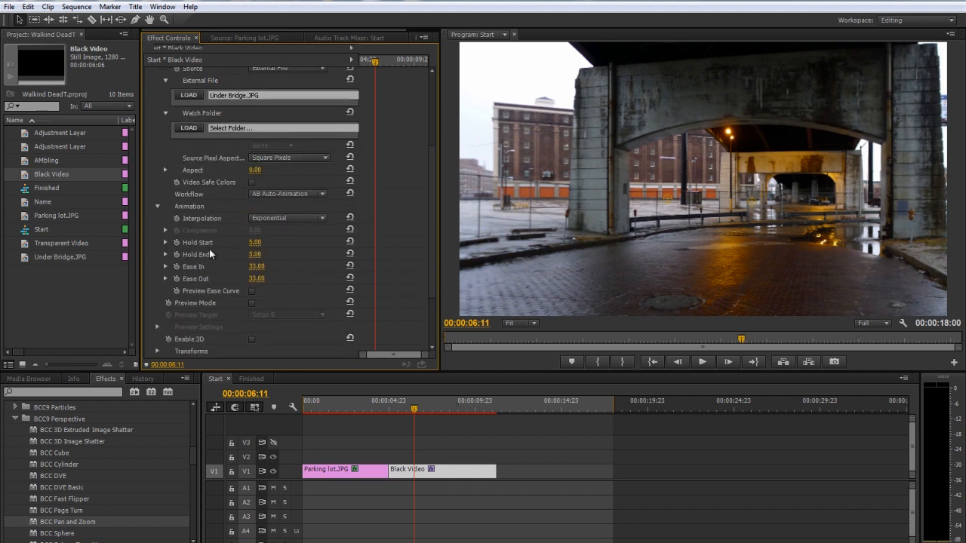
{"action": "left_click", "coordinate": [279, 219]}
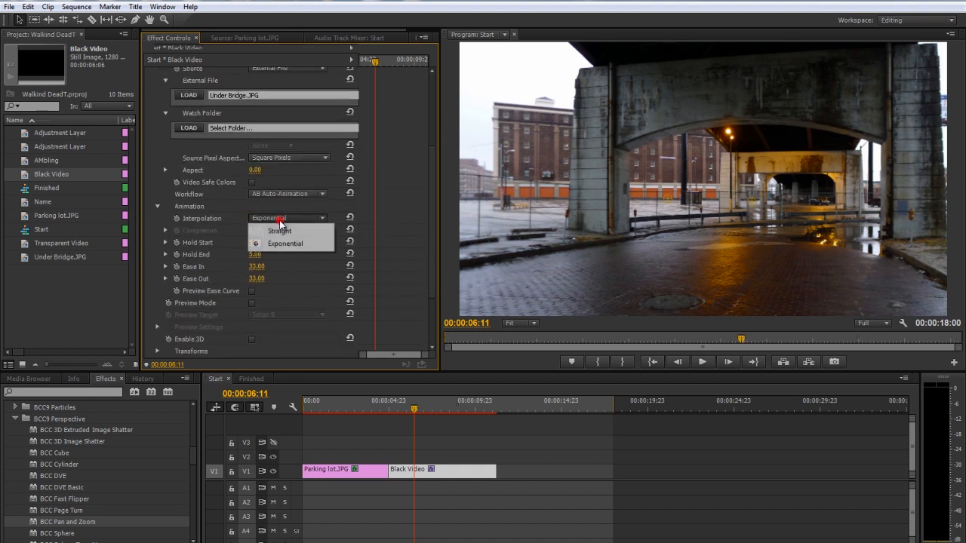
{"action": "left_click", "coordinate": [226, 236]}
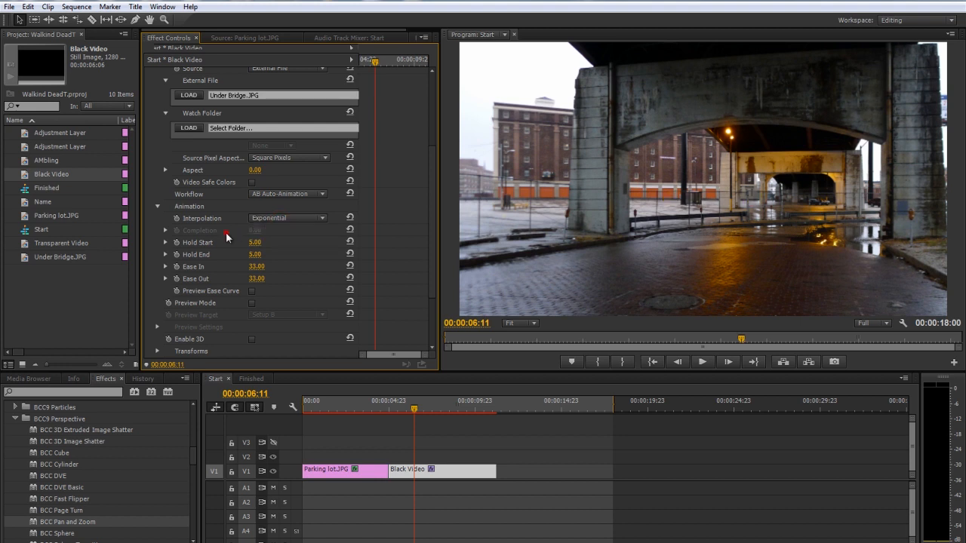
{"action": "left_click", "coordinate": [250, 292]}
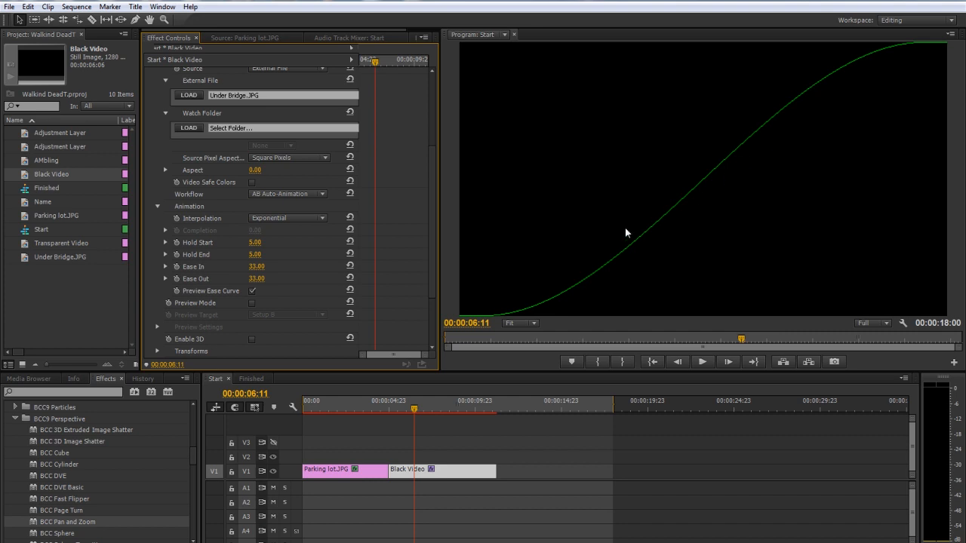
Set the Pan and Zoom animation interpolation to Straight, with Hold Start and Hold End at 0
{"action": "left_click", "coordinate": [270, 218]}
{"action": "left_click", "coordinate": [266, 227]}
{"action": "left_click", "coordinate": [255, 243]}
{"action": "type", "text": "0"}
{"action": "key", "text": "Return"}
{"action": "left_click", "coordinate": [258, 254]}
{"action": "type", "text": "0"}
{"action": "key", "text": "Return"}
Set Ease In and Ease Out to 0, turn off Preview Ease Curve, and check the linear move along the clip
{"action": "left_click", "coordinate": [258, 267]}
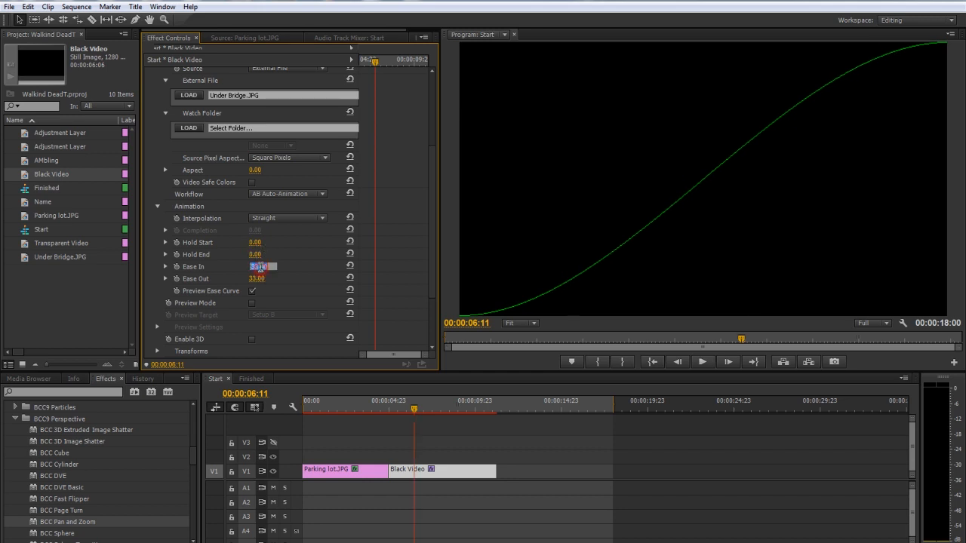
{"action": "type", "text": "0"}
{"action": "key", "text": "Return"}
{"action": "left_click", "coordinate": [259, 279]}
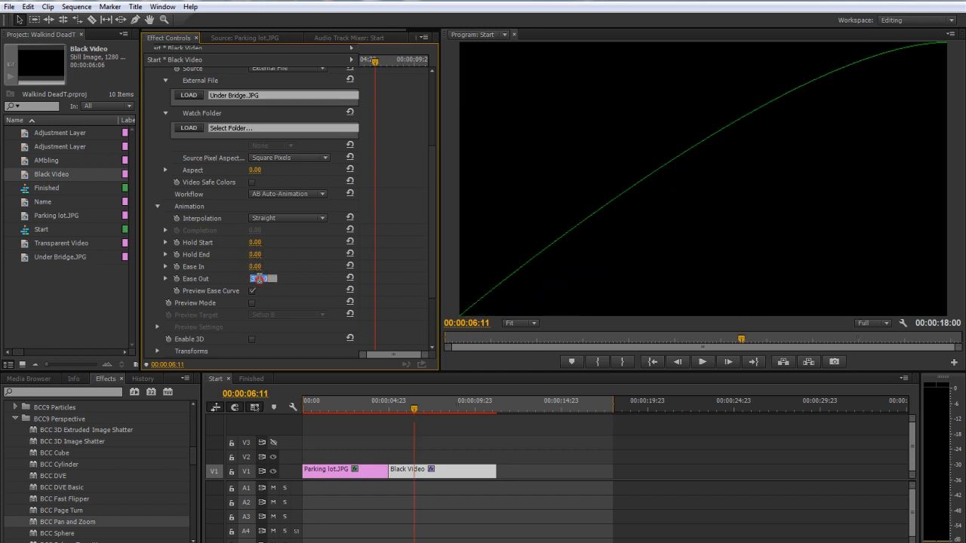
{"action": "type", "text": "0"}
{"action": "key", "text": "Return"}
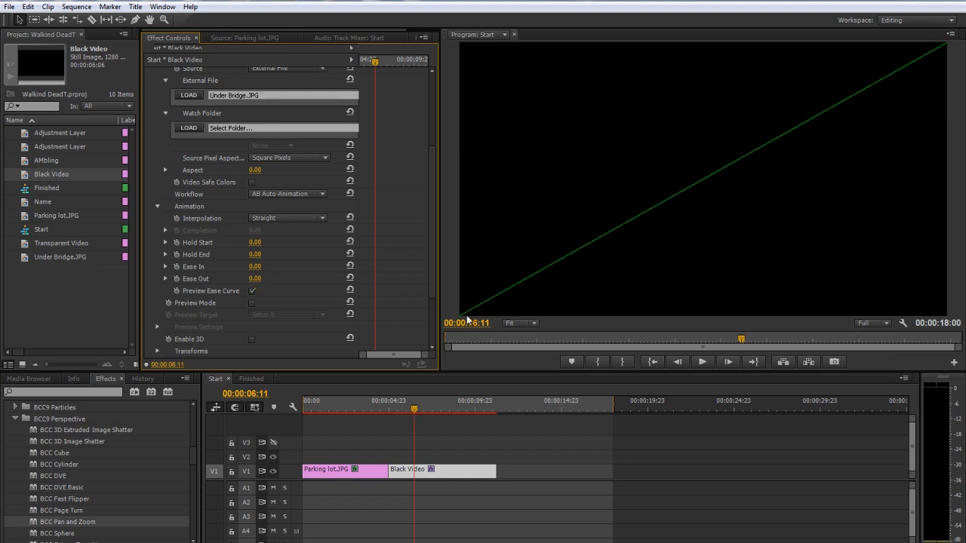
{"action": "left_click", "coordinate": [288, 218]}
{"action": "left_click", "coordinate": [285, 221]}
{"action": "left_click", "coordinate": [252, 292]}
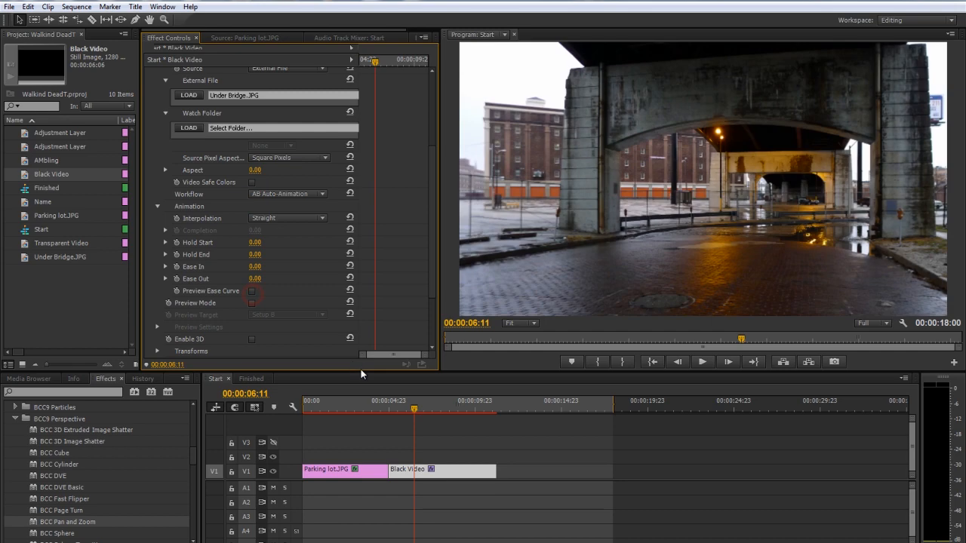
{"action": "left_click_drag", "start_coordinate": [423, 416], "coordinate": [405, 409]}
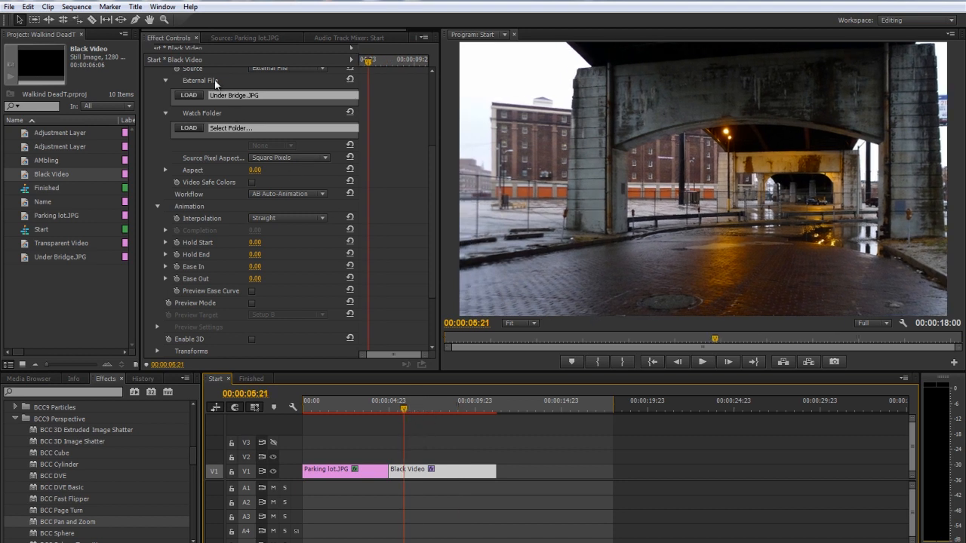
Apply BCC Two Strip Color to the Black Video clip with the BlownOutGreenRedDD.bsp preset
{"action": "scroll", "coordinate": [211, 185], "scroll_direction": "up", "scroll_amount": 3}
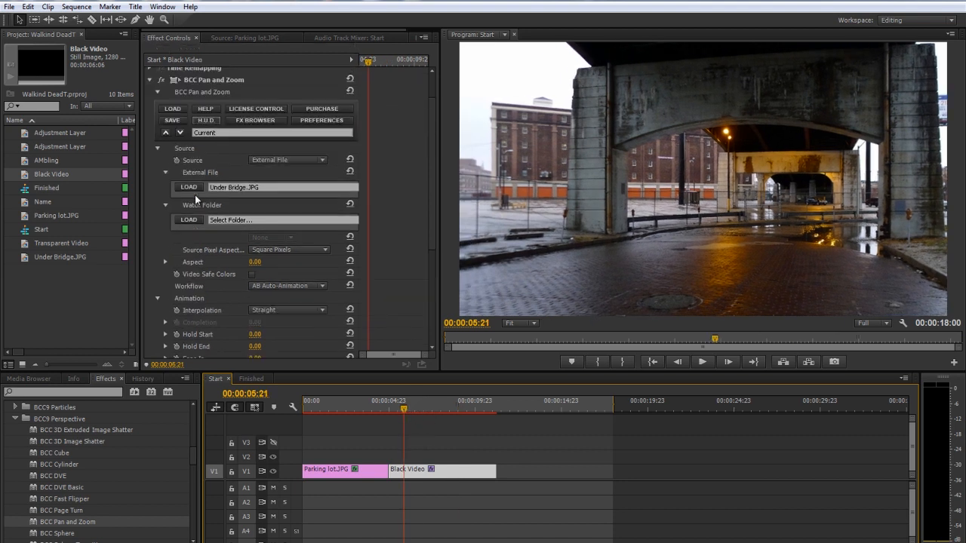
{"action": "left_click", "coordinate": [149, 80]}
{"action": "scroll", "coordinate": [52, 490], "scroll_direction": "up", "scroll_amount": 3}
{"action": "scroll", "coordinate": [51, 489], "scroll_direction": "up", "scroll_amount": 4}
{"action": "left_click_drag", "start_coordinate": [56, 499], "coordinate": [408, 471]}
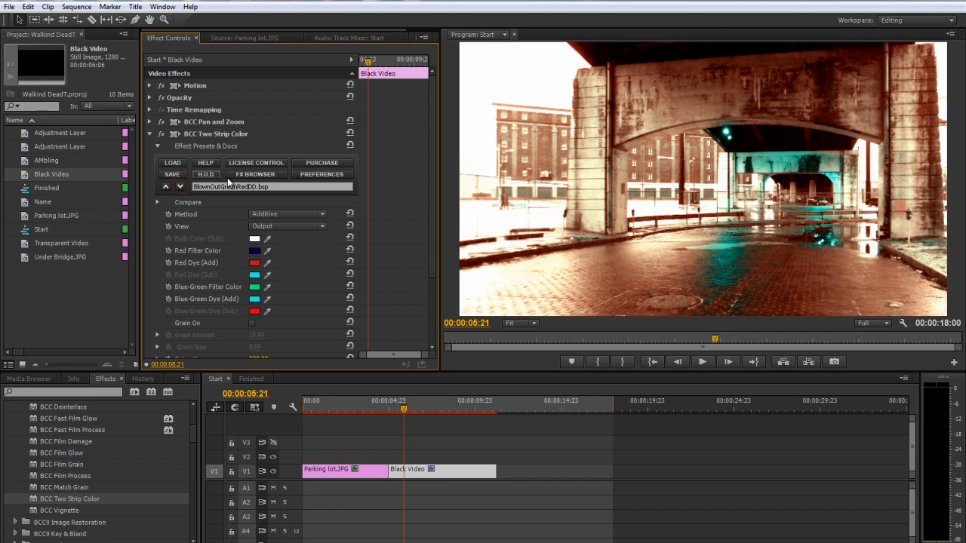
Reset the Two Strip Color brightness to its default and set the saturation to 125
{"action": "scroll", "coordinate": [212, 244], "scroll_direction": "down", "scroll_amount": 4}
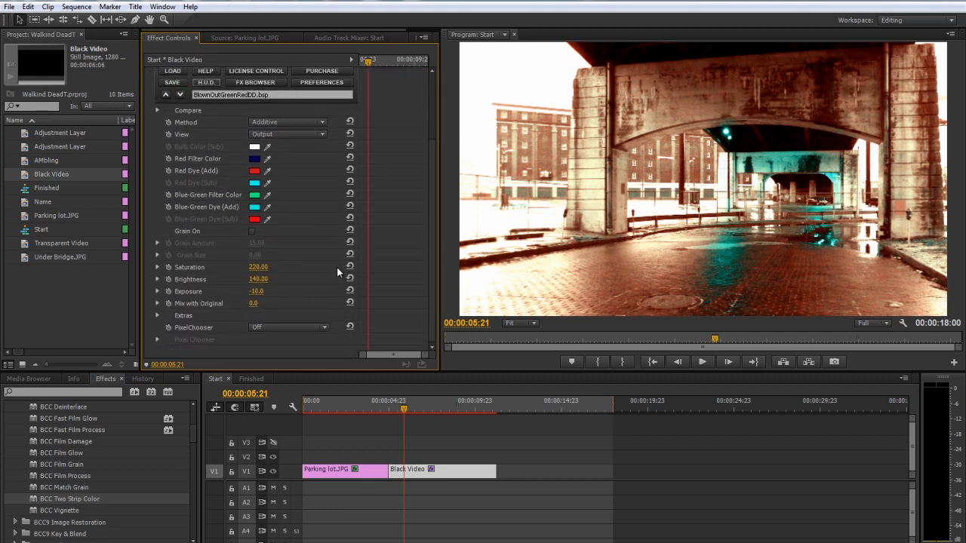
{"action": "left_click", "coordinate": [351, 266]}
{"action": "left_click", "coordinate": [351, 279]}
{"action": "left_click", "coordinate": [262, 267]}
{"action": "type", "text": "125"}
{"action": "key", "text": "Return"}
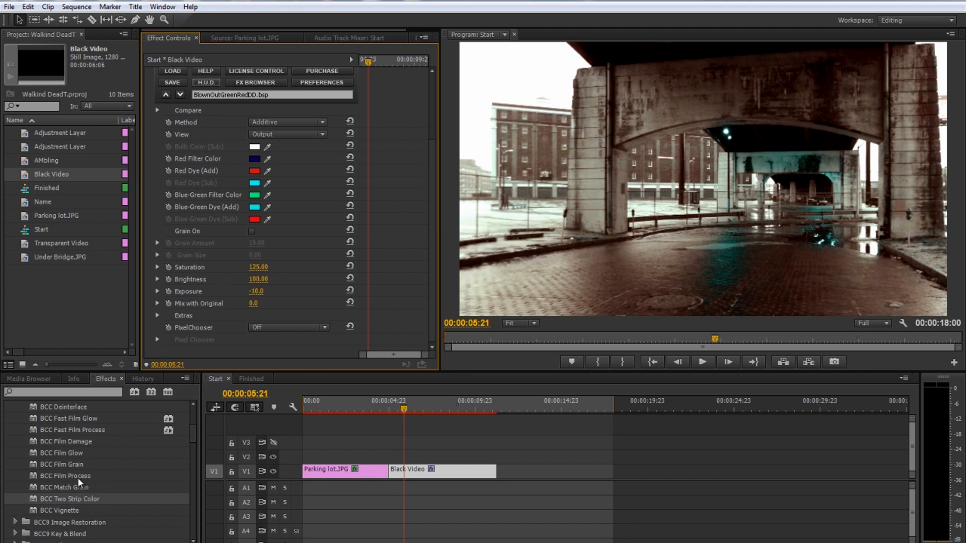
Find BCC Grunge among the BCC9 Stylize effects and apply it to the Black Video clip
{"action": "scroll", "coordinate": [77, 475], "scroll_direction": "up", "scroll_amount": 2}
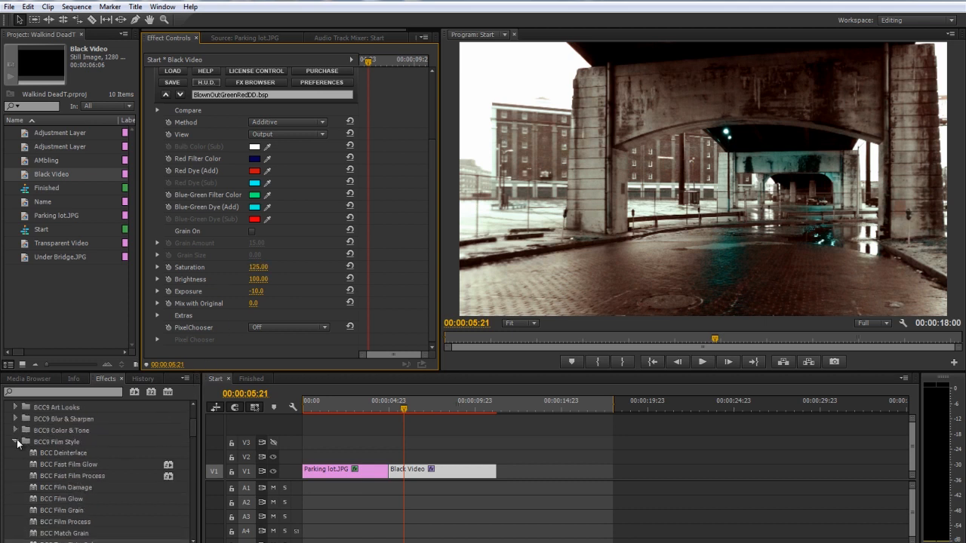
{"action": "scroll", "coordinate": [62, 453], "scroll_direction": "down", "scroll_amount": 8}
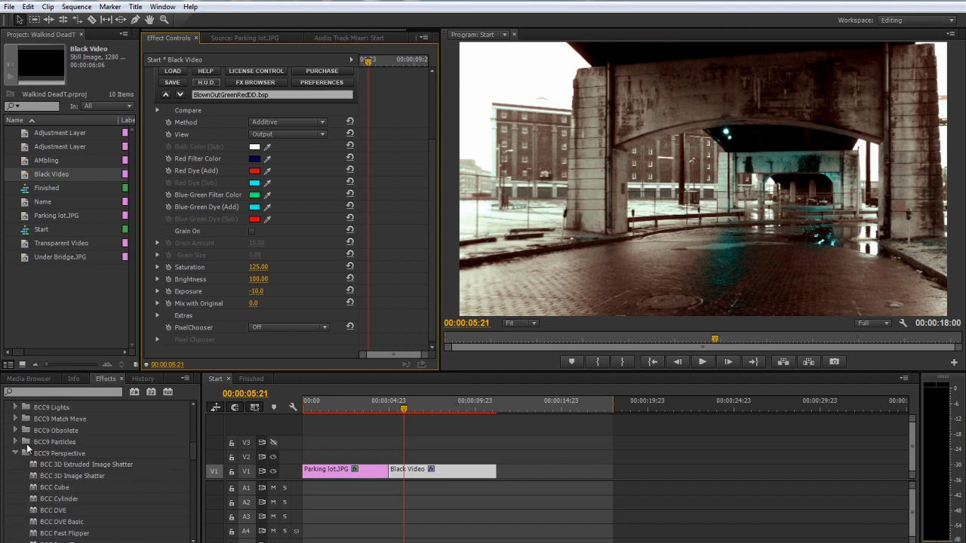
{"action": "left_click", "coordinate": [17, 453]}
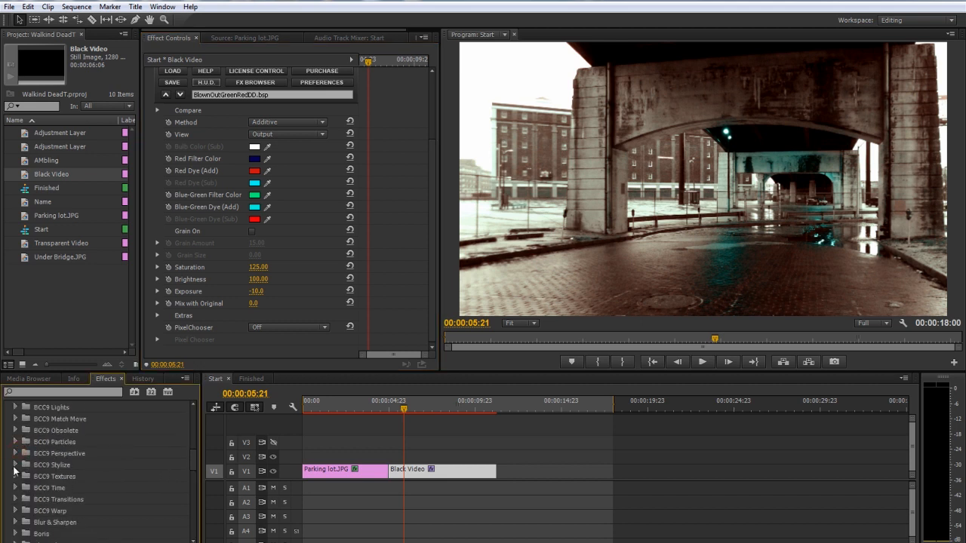
{"action": "left_click", "coordinate": [16, 465]}
{"action": "scroll", "coordinate": [68, 459], "scroll_direction": "down", "scroll_amount": 3}
{"action": "left_click_drag", "start_coordinate": [63, 474], "coordinate": [423, 470]}
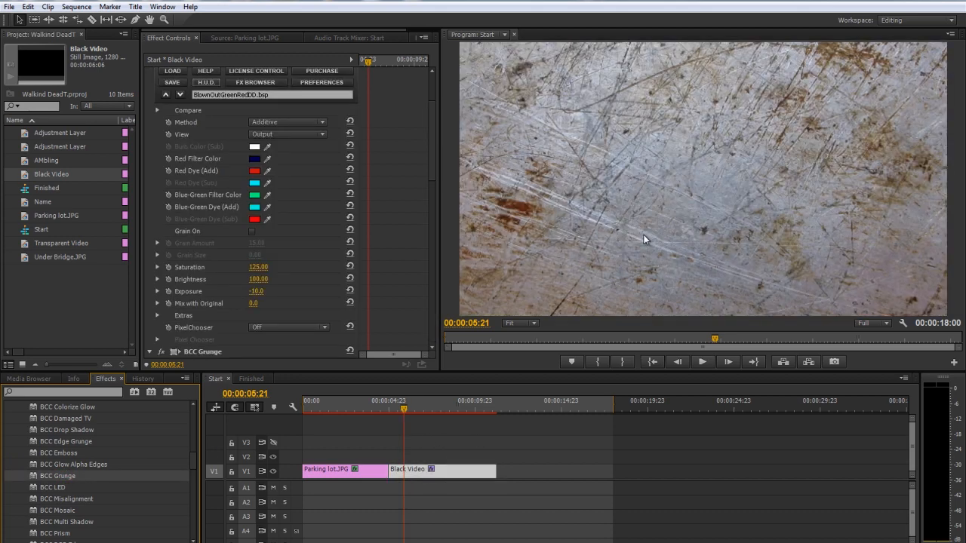
Browse the BCC Grunge textures and select VV_OldCardboardPack_02.jpg
{"action": "scroll", "coordinate": [215, 218], "scroll_direction": "up", "scroll_amount": 4}
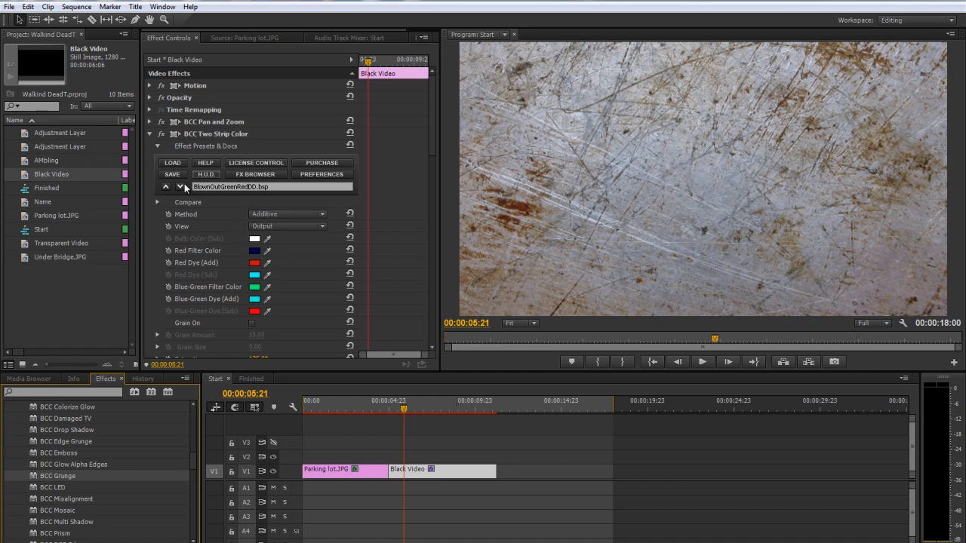
{"action": "left_click", "coordinate": [150, 133]}
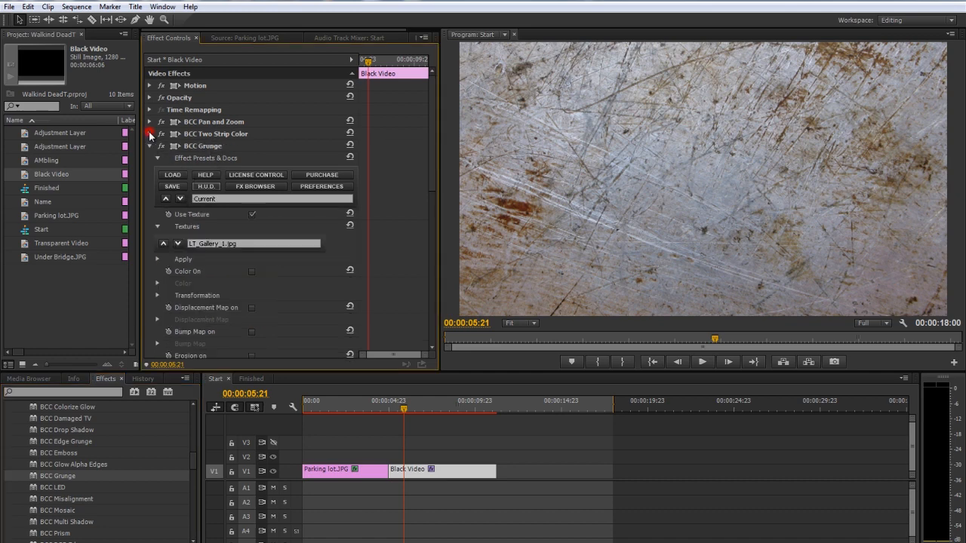
{"action": "left_click", "coordinate": [179, 243]}
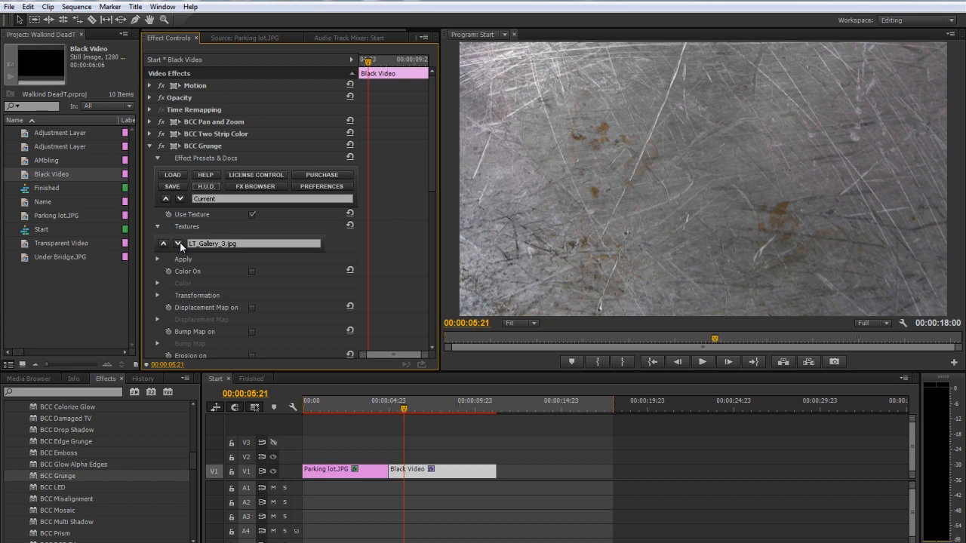
{"action": "left_click", "coordinate": [178, 243]}
{"action": "left_click", "coordinate": [179, 244]}
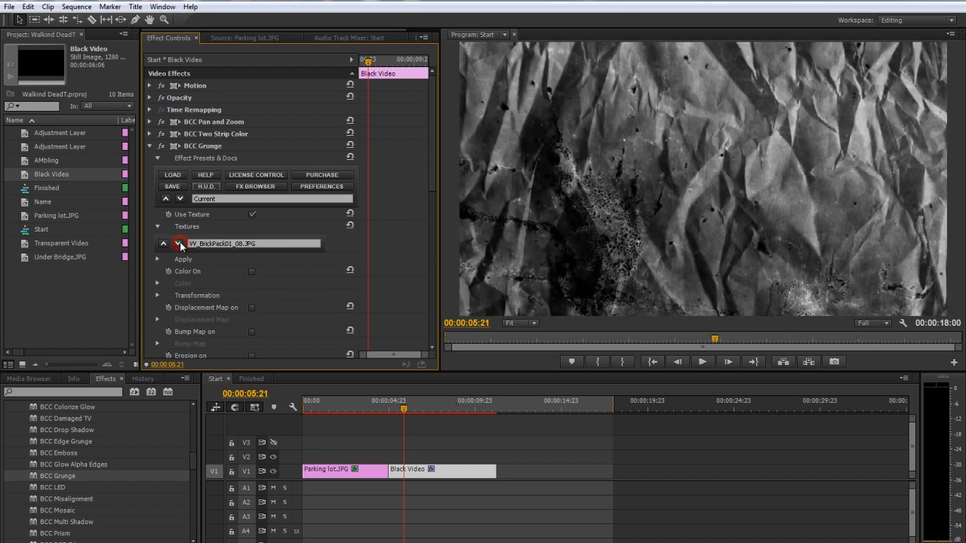
{"action": "left_click", "coordinate": [179, 244]}
{"action": "left_click", "coordinate": [179, 243]}
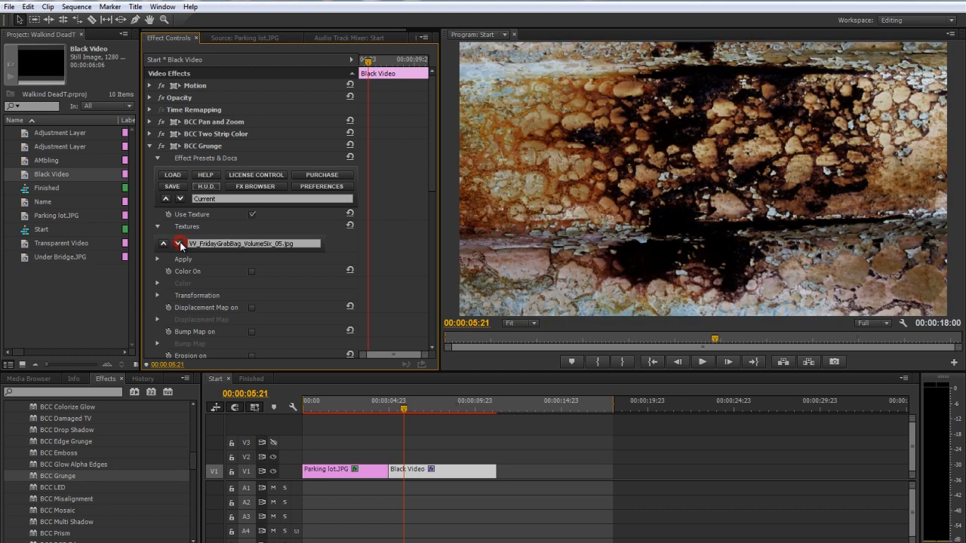
{"action": "left_click", "coordinate": [179, 244]}
{"action": "left_click", "coordinate": [179, 244]}
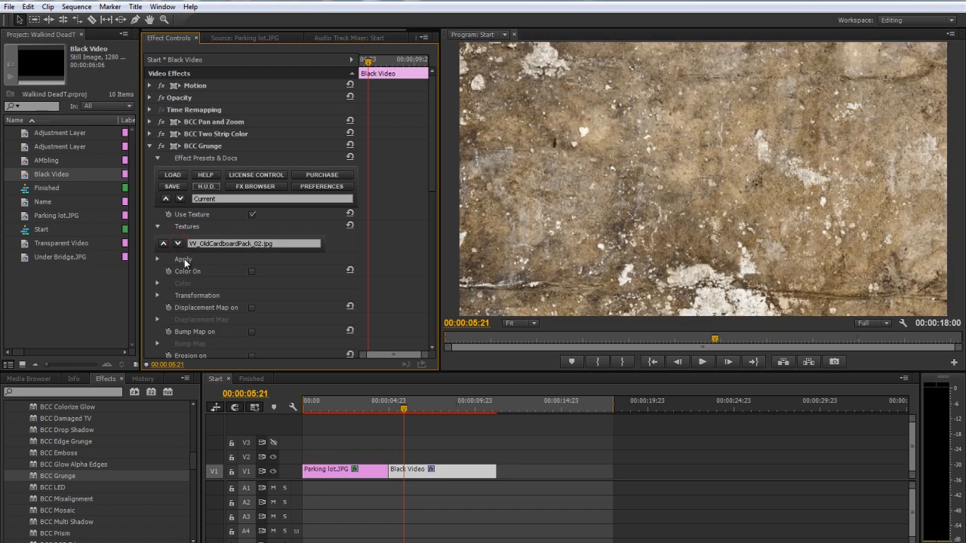
Reduce the Grunge texture's scale slightly in its Transformation settings
{"action": "scroll", "coordinate": [204, 278], "scroll_direction": "down", "scroll_amount": 1}
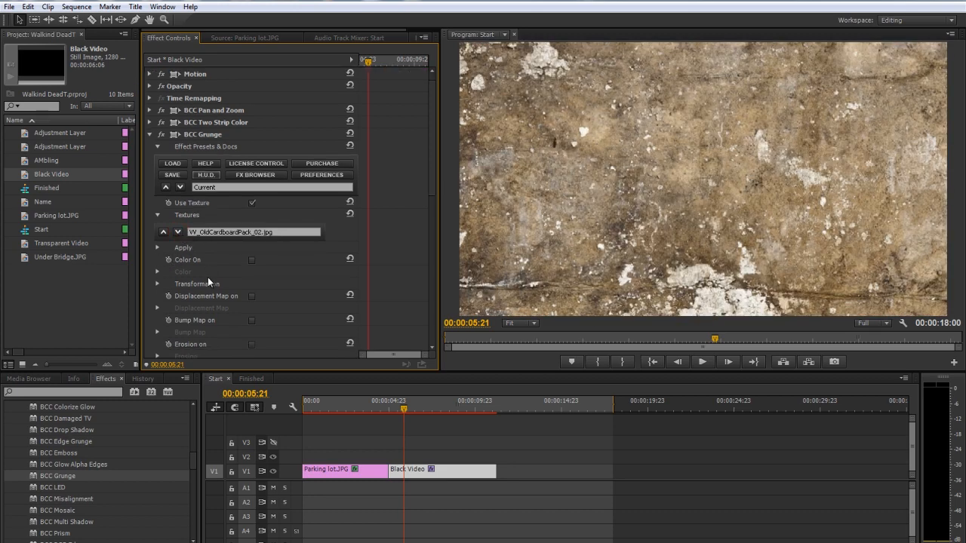
{"action": "left_click", "coordinate": [158, 284]}
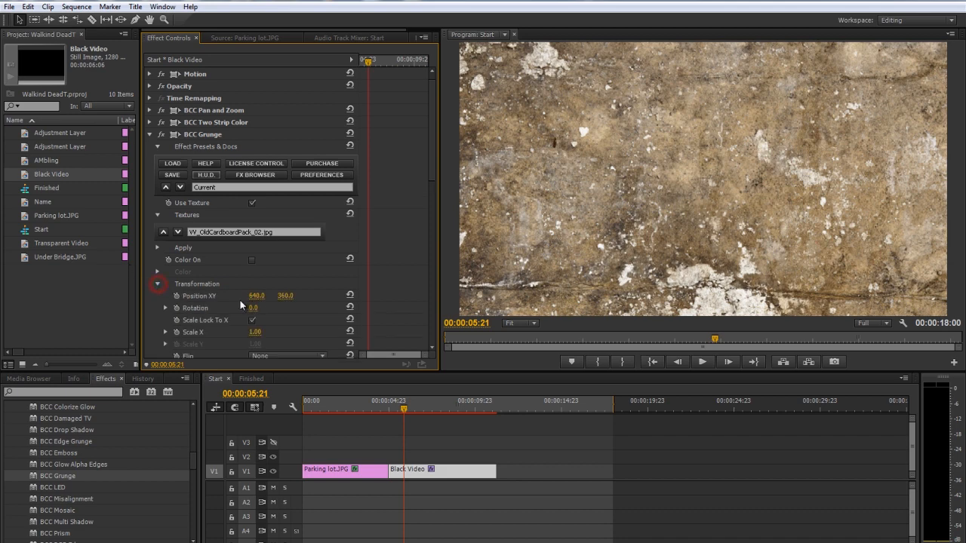
{"action": "scroll", "coordinate": [234, 300], "scroll_direction": "down", "scroll_amount": 4}
{"action": "left_click_drag", "start_coordinate": [255, 287], "coordinate": [247, 291]}
{"action": "left_click", "coordinate": [158, 238]}
Set the Grunge texture's Apply Mode to Screen and check the blend along the clip
{"action": "left_click", "coordinate": [158, 202]}
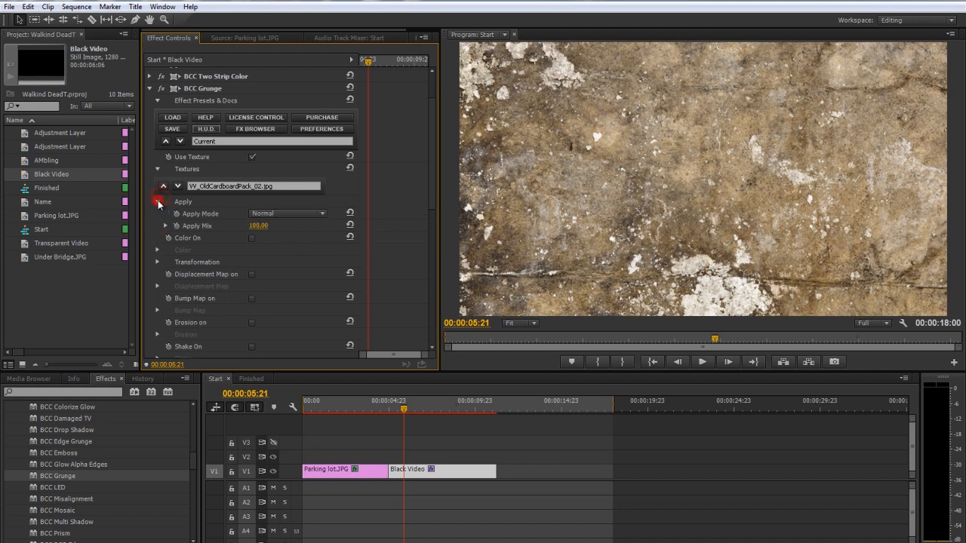
{"action": "left_click", "coordinate": [281, 214]}
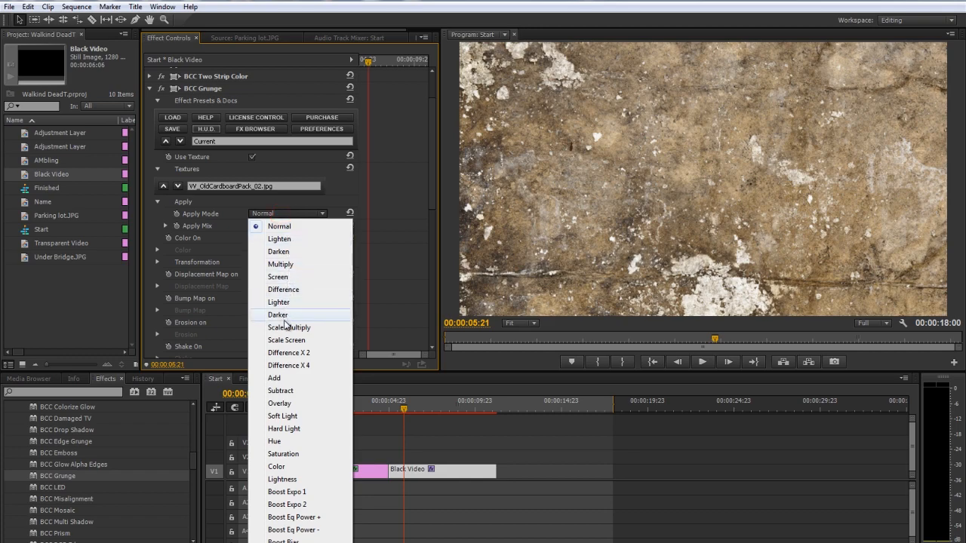
{"action": "left_click", "coordinate": [287, 278]}
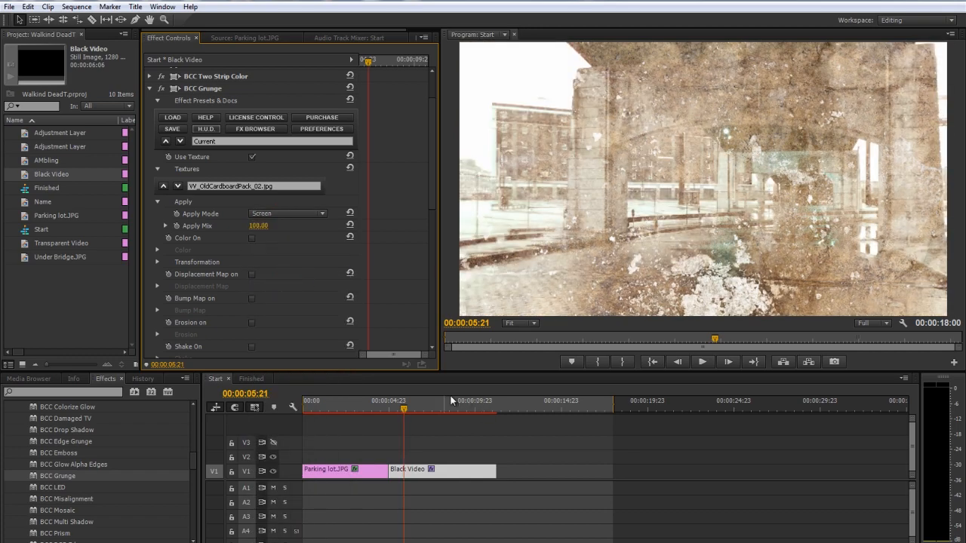
{"action": "left_click_drag", "start_coordinate": [400, 409], "coordinate": [431, 405]}
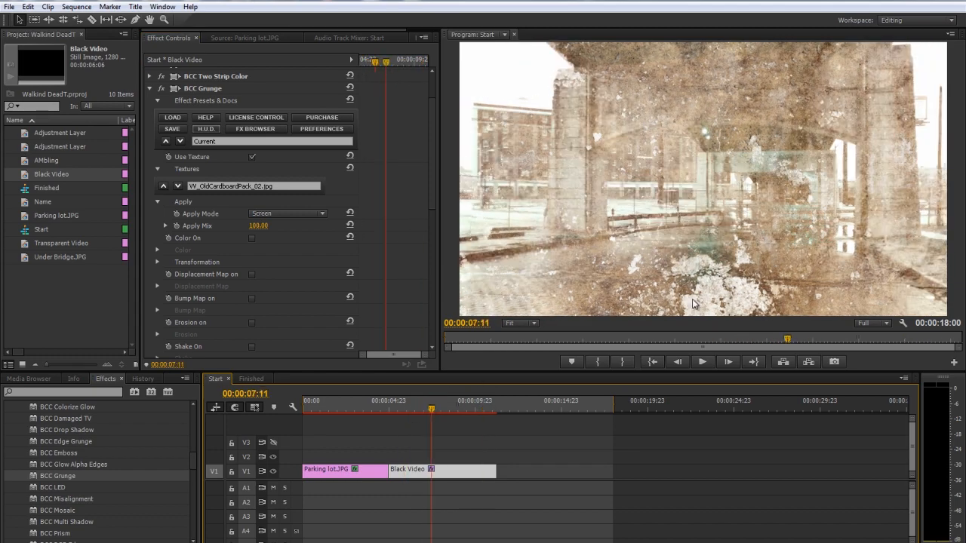
Enable Shake for the Grunge texture and set its X Position and Y Position amounts to 200
{"action": "scroll", "coordinate": [179, 266], "scroll_direction": "down", "scroll_amount": 3}
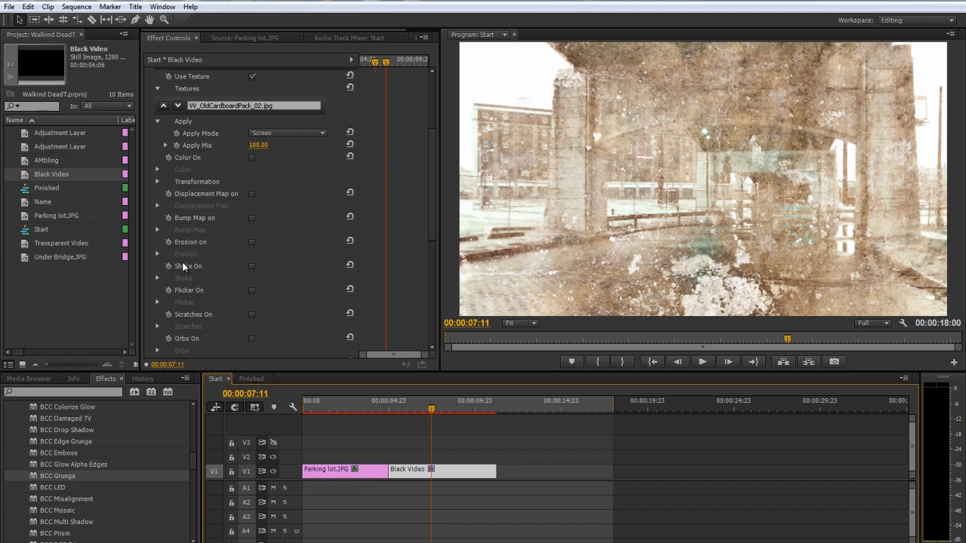
{"action": "left_click", "coordinate": [252, 266]}
{"action": "scroll", "coordinate": [208, 238], "scroll_direction": "down", "scroll_amount": 3}
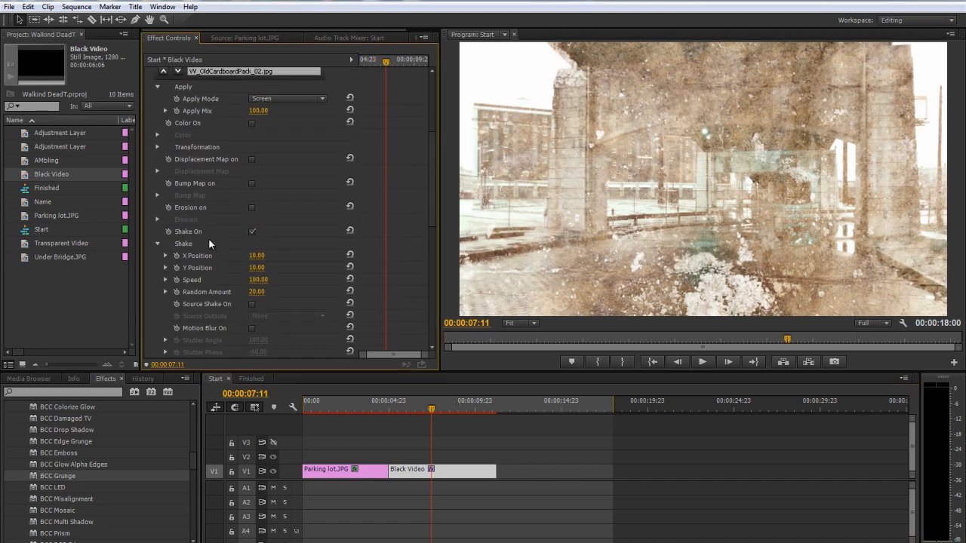
{"action": "left_click", "coordinate": [260, 209]}
{"action": "type", "text": "200"}
{"action": "key", "text": "Return"}
{"action": "left_click", "coordinate": [261, 220]}
{"action": "type", "text": "200"}
{"action": "key", "text": "Return"}
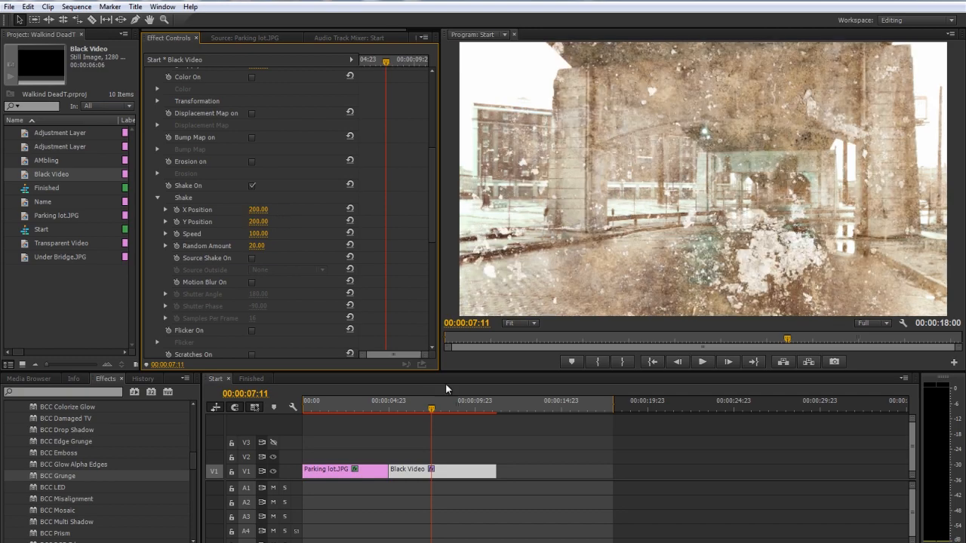
Set the Grunge shake's Speed to 2 and Random Amount to 0, and check the motion along the clip
{"action": "left_click", "coordinate": [406, 410]}
{"action": "left_click_drag", "start_coordinate": [406, 410], "coordinate": [427, 423]}
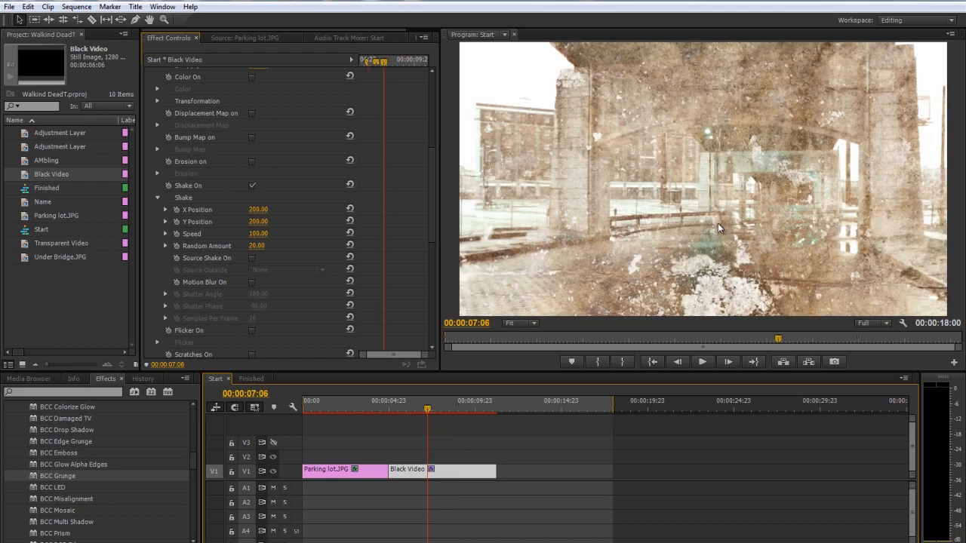
{"action": "left_click", "coordinate": [257, 234]}
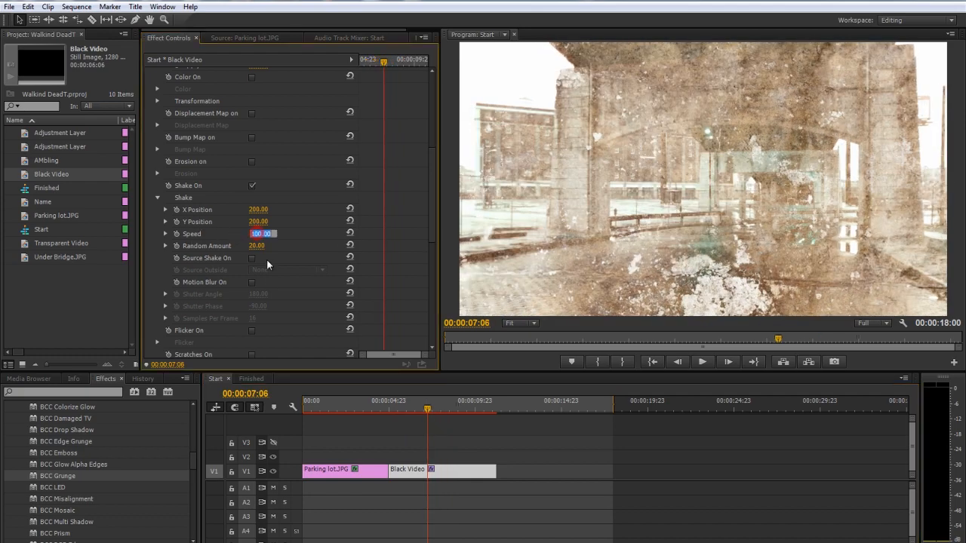
{"action": "type", "text": "2"}
{"action": "key", "text": "Return"}
{"action": "left_click", "coordinate": [256, 246]}
{"action": "type", "text": "0"}
{"action": "key", "text": "Return"}
{"action": "left_click_drag", "start_coordinate": [391, 404], "coordinate": [440, 425]}
{"action": "left_click", "coordinate": [157, 197]}
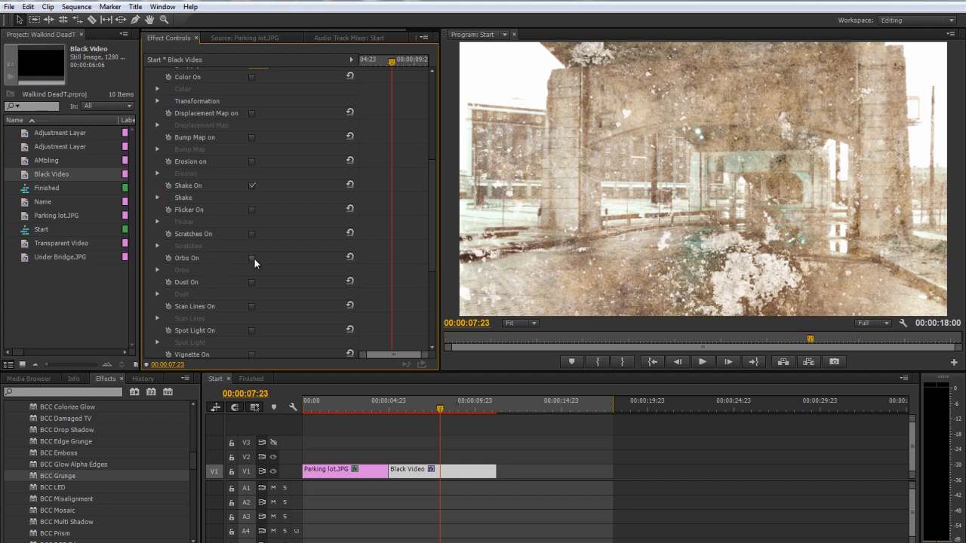
Enable Orbs in the Grunge effect and set their Count to 5
{"action": "left_click", "coordinate": [252, 258]}
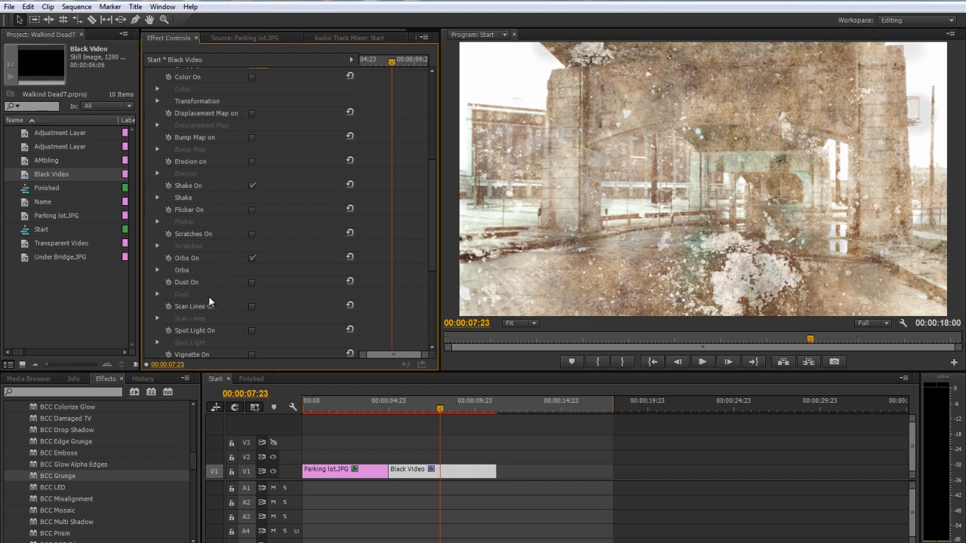
{"action": "left_click", "coordinate": [158, 270]}
{"action": "scroll", "coordinate": [223, 256], "scroll_direction": "down", "scroll_amount": 2}
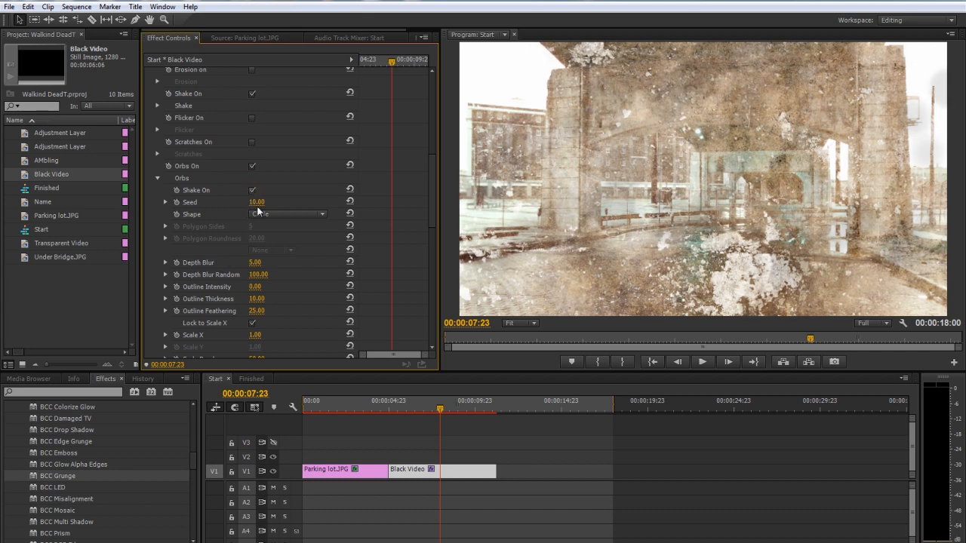
{"action": "left_click_drag", "start_coordinate": [395, 408], "coordinate": [418, 409]}
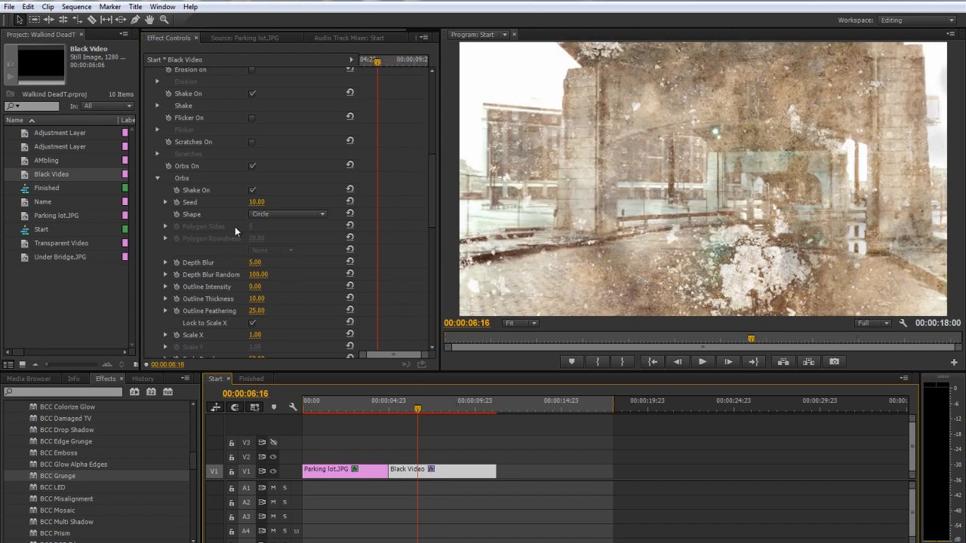
{"action": "scroll", "coordinate": [235, 226], "scroll_direction": "down", "scroll_amount": 5}
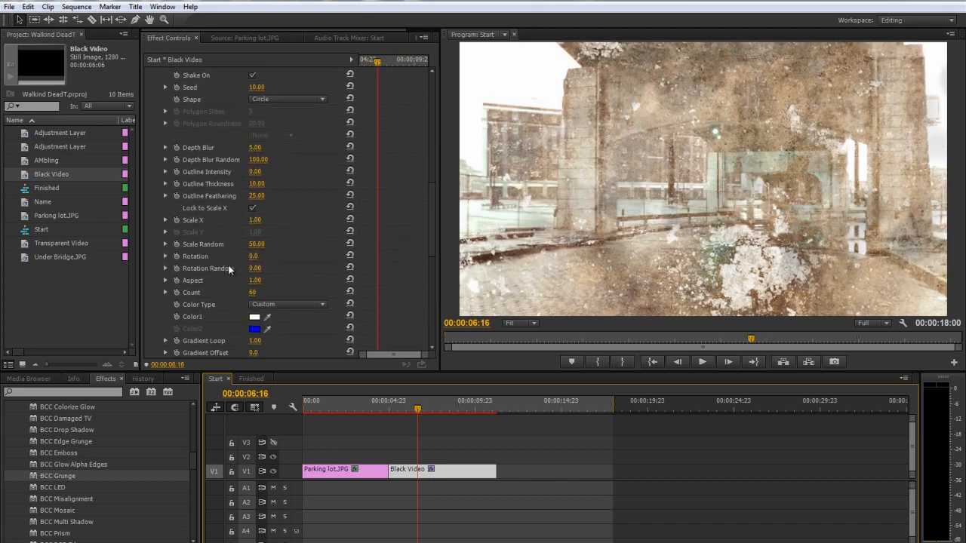
{"action": "left_click_drag", "start_coordinate": [252, 291], "coordinate": [263, 293]}
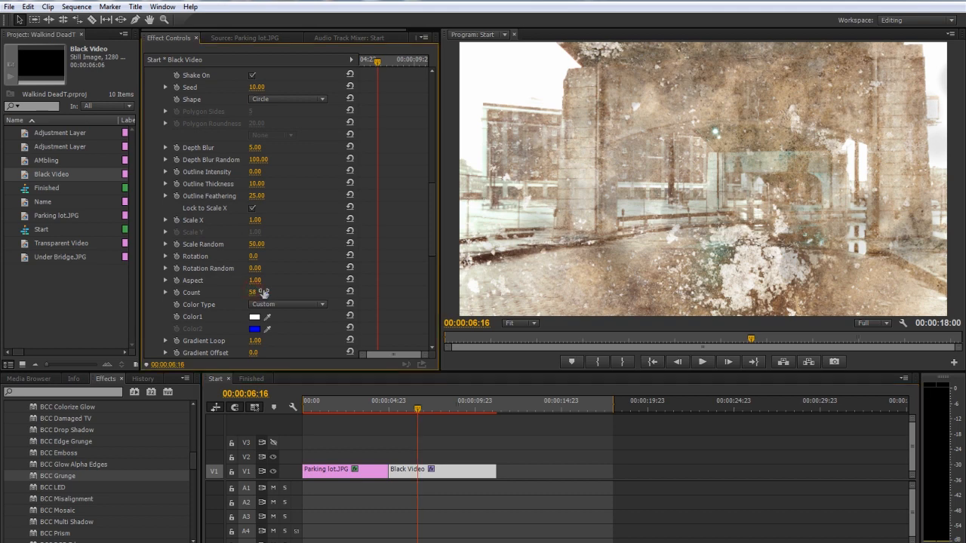
{"action": "left_click", "coordinate": [253, 293]}
{"action": "type", "text": "5"}
{"action": "key", "text": "Return"}
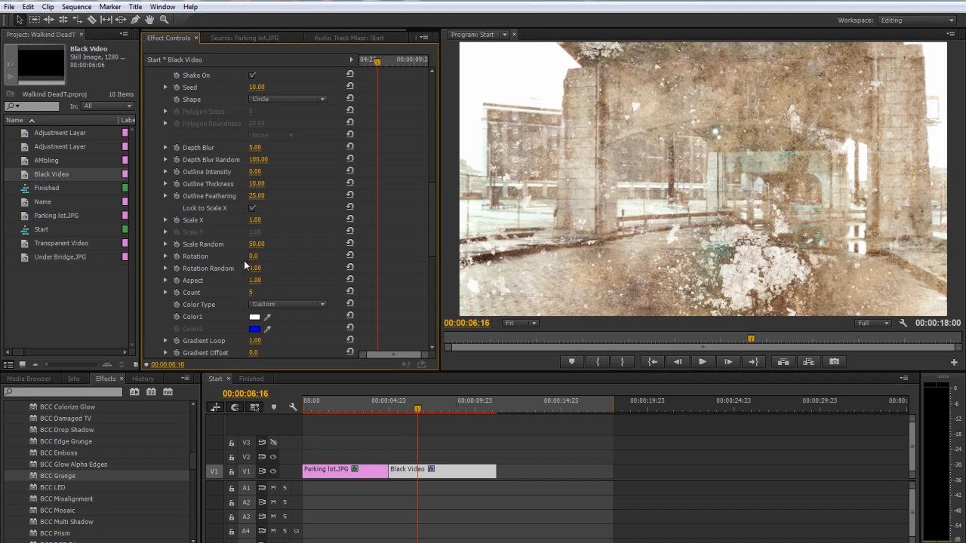
Set the Orbs' Scale X to 5 and Depth Blur to 50
{"action": "left_click", "coordinate": [252, 220]}
{"action": "type", "text": "5"}
{"action": "key", "text": "Return"}
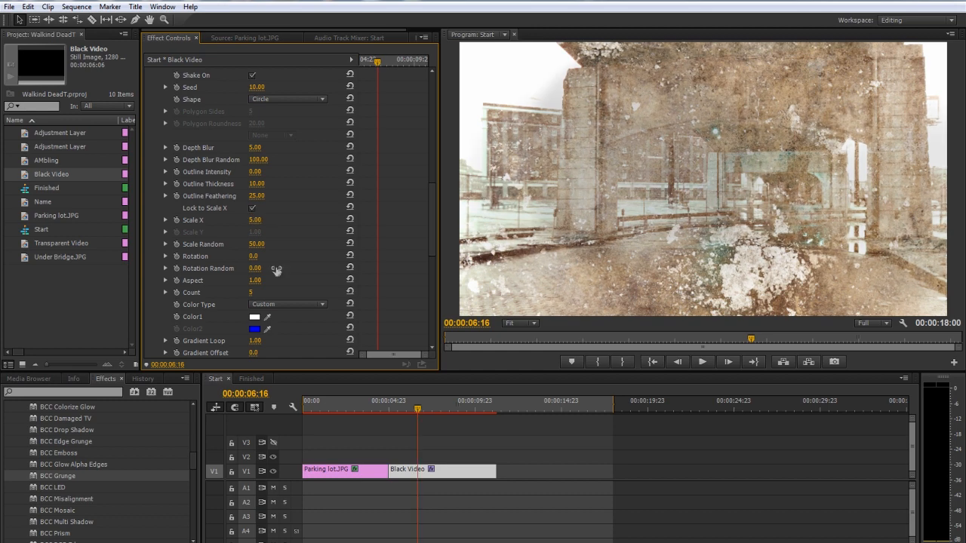
{"action": "left_click", "coordinate": [249, 147]}
{"action": "key", "text": "Return"}
Set the Orbs' Intensity to 18 and Intensity Random to 150, and preview them along the clip
{"action": "scroll", "coordinate": [199, 253], "scroll_direction": "down", "scroll_amount": 3}
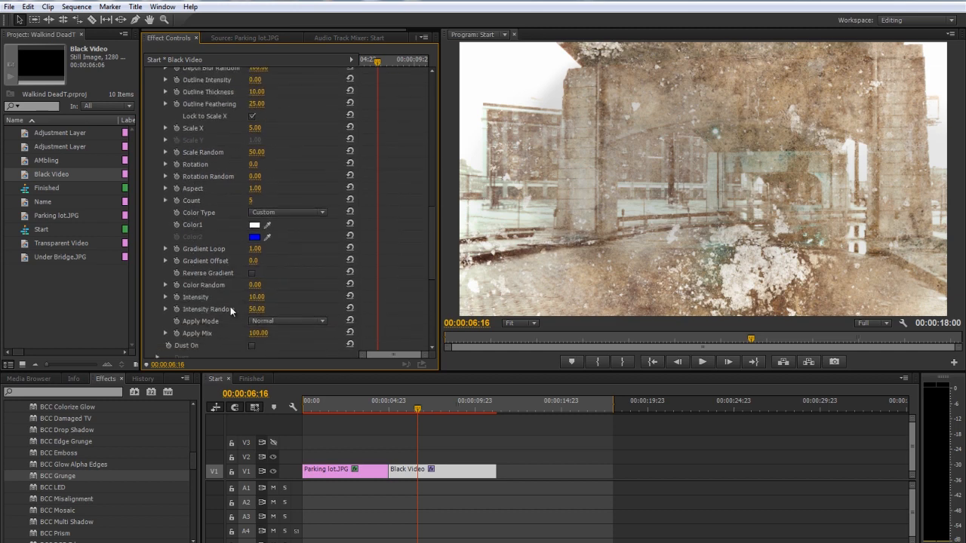
{"action": "left_click", "coordinate": [257, 297]}
{"action": "type", "text": "10"}
{"action": "key", "text": "Return"}
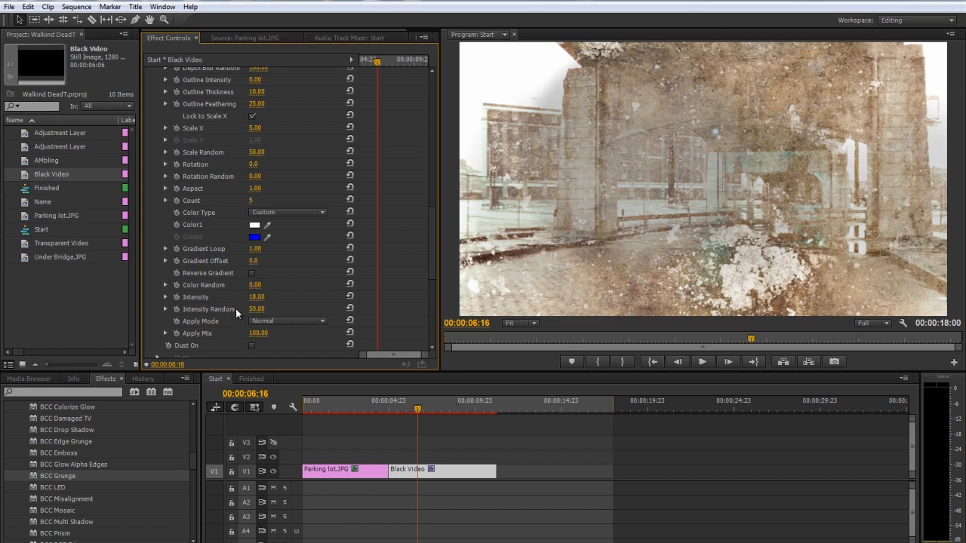
{"action": "left_click", "coordinate": [256, 308]}
{"action": "type", "text": "150"}
{"action": "key", "text": "Return"}
{"action": "left_click_drag", "start_coordinate": [415, 410], "coordinate": [475, 413]}
Enable Dust in the Grunge effect and set its Count to 100
{"action": "scroll", "coordinate": [208, 256], "scroll_direction": "up", "scroll_amount": 5}
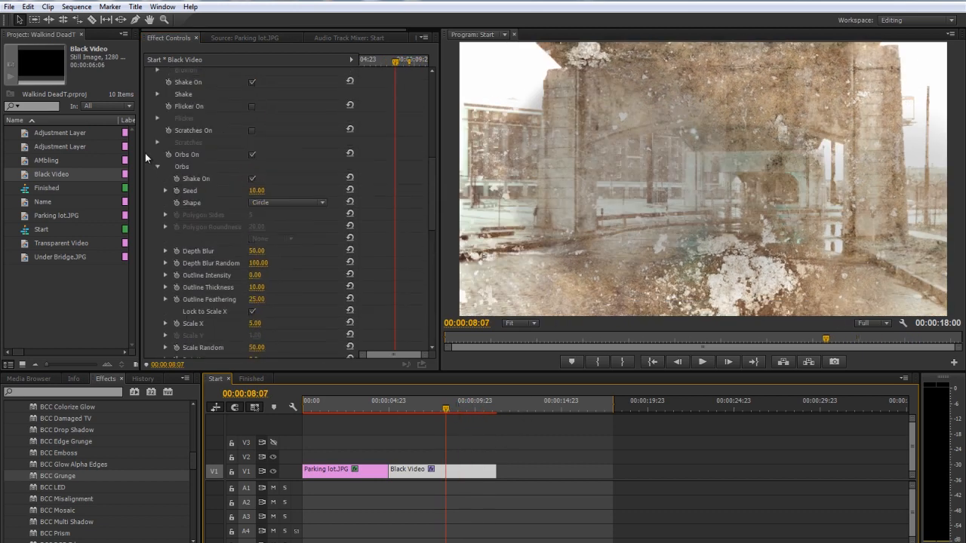
{"action": "left_click", "coordinate": [158, 164]}
{"action": "left_click", "coordinate": [252, 180]}
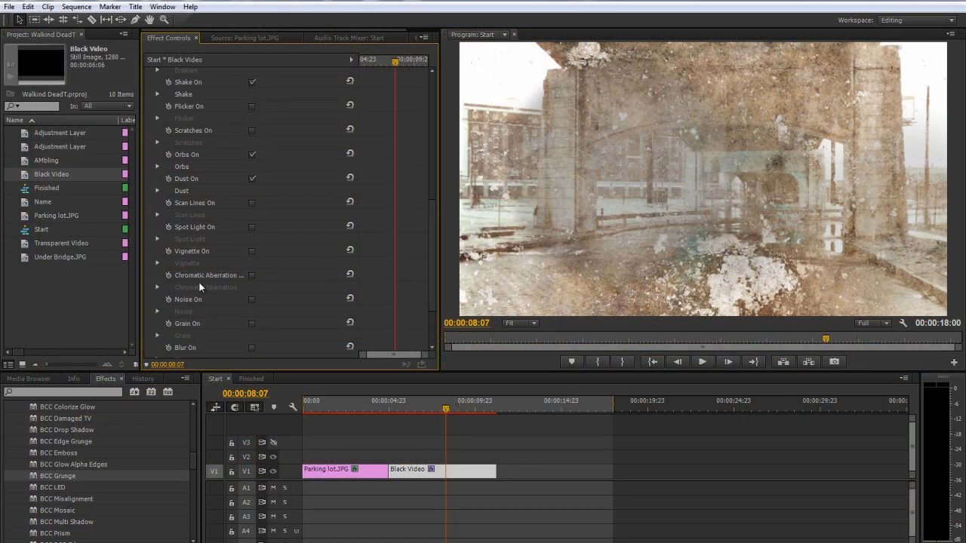
{"action": "scroll", "coordinate": [196, 305], "scroll_direction": "down", "scroll_amount": 1}
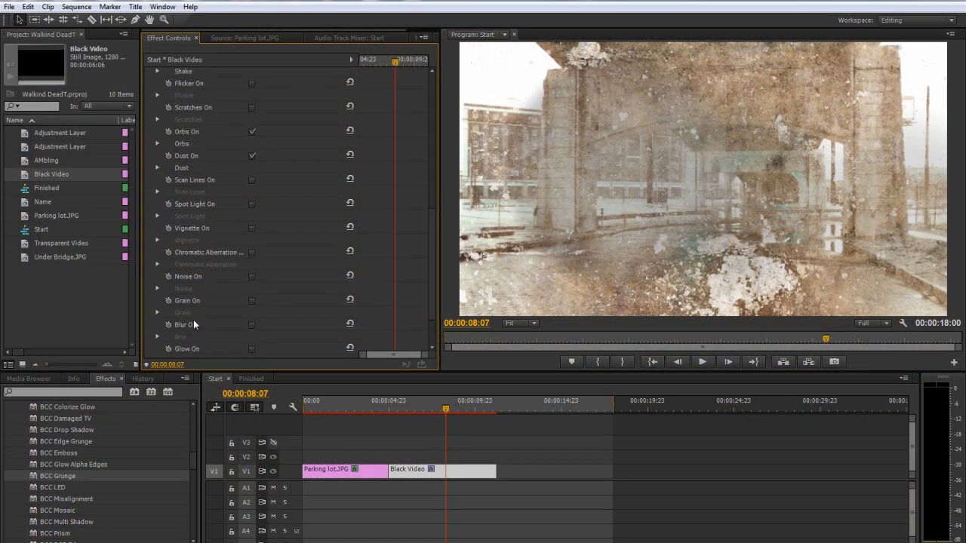
{"action": "left_click", "coordinate": [157, 168]}
{"action": "left_click", "coordinate": [257, 180]}
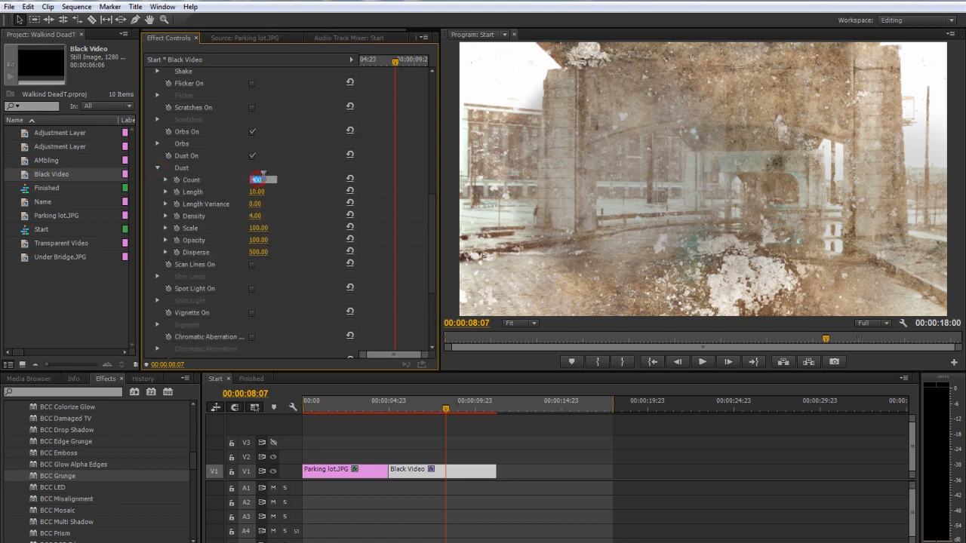
{"action": "type", "text": "100"}
{"action": "key", "text": "Return"}
Set the Dust's Density to 20 and adjust its Scale, checking another frame of the clip
{"action": "left_click", "coordinate": [256, 217]}
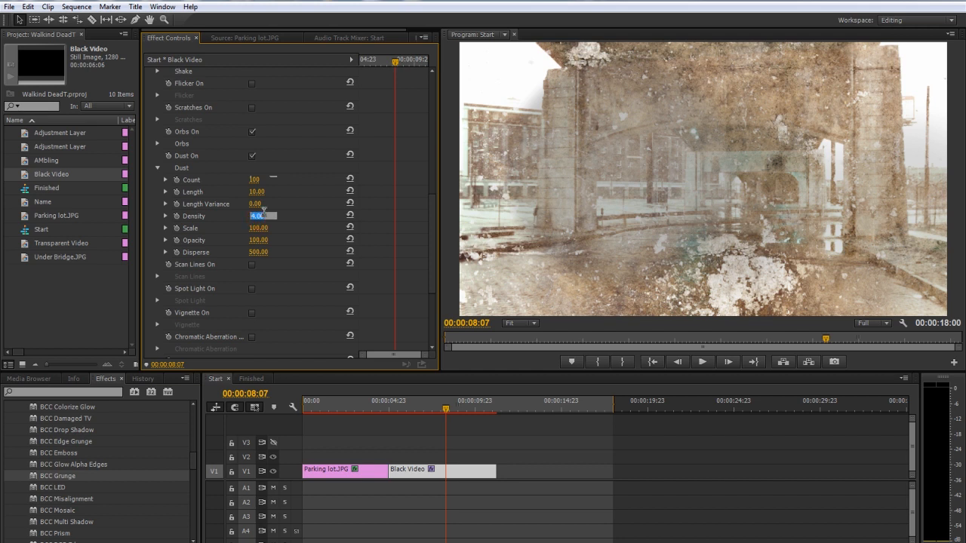
{"action": "key", "text": "Return"}
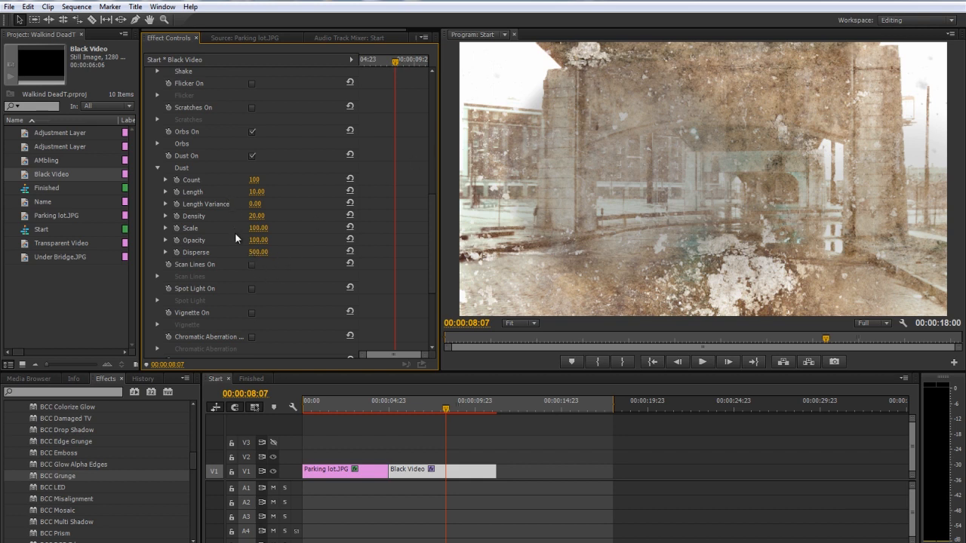
{"action": "left_click_drag", "start_coordinate": [252, 228], "coordinate": [257, 230]}
{"action": "left_click", "coordinate": [157, 167]}
{"action": "mouse_move", "coordinate": [455, 411]}
{"action": "left_mouse_down"}
{"action": "mouse_move", "coordinate": [415, 412]}
{"action": "mouse_move", "coordinate": [474, 400]}
{"action": "mouse_move", "coordinate": [455, 404]}
{"action": "left_mouse_up"}
Set the Grunge texture's Opacity to 50 in its Transformation settings and collapse the effect
{"action": "scroll", "coordinate": [228, 173], "scroll_direction": "up", "scroll_amount": 8}
{"action": "scroll", "coordinate": [225, 192], "scroll_direction": "up", "scroll_amount": 2}
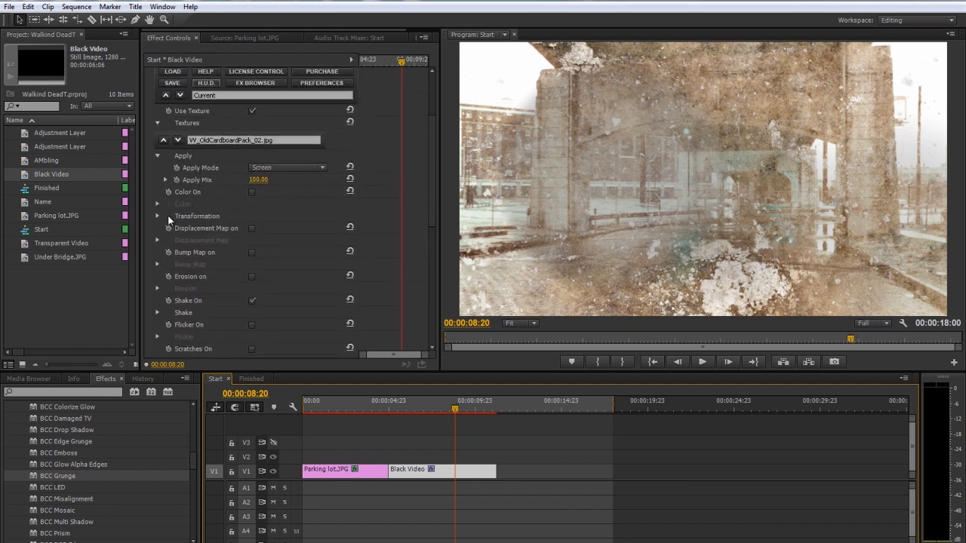
{"action": "left_click", "coordinate": [158, 215]}
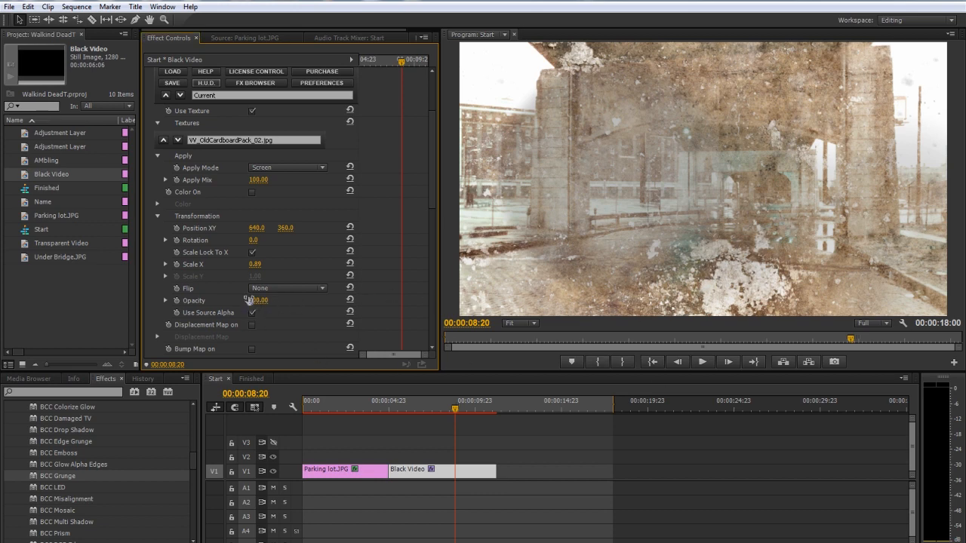
{"action": "left_click", "coordinate": [253, 299]}
{"action": "type", "text": "40"}
{"action": "key", "text": "Return"}
{"action": "left_click", "coordinate": [256, 300]}
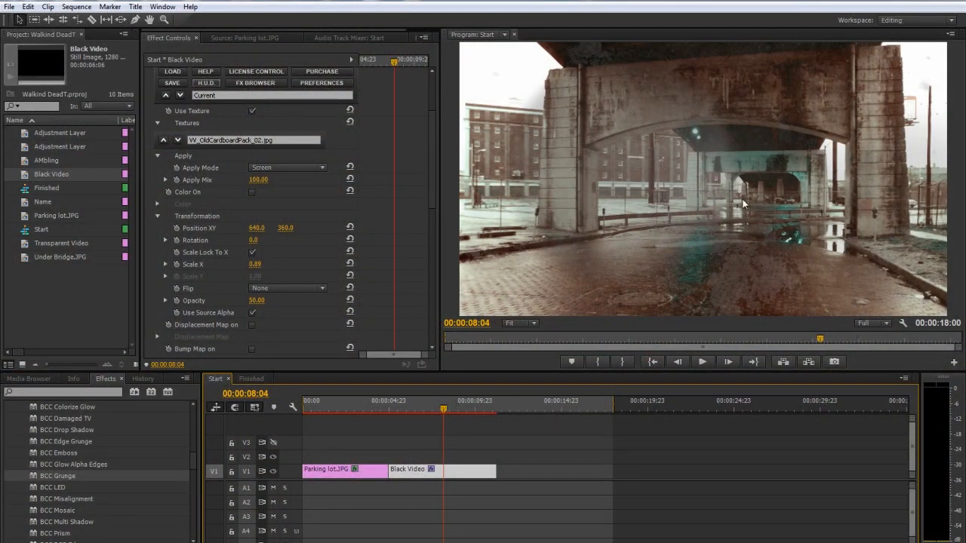
{"action": "scroll", "coordinate": [232, 157], "scroll_direction": "up", "scroll_amount": 3}
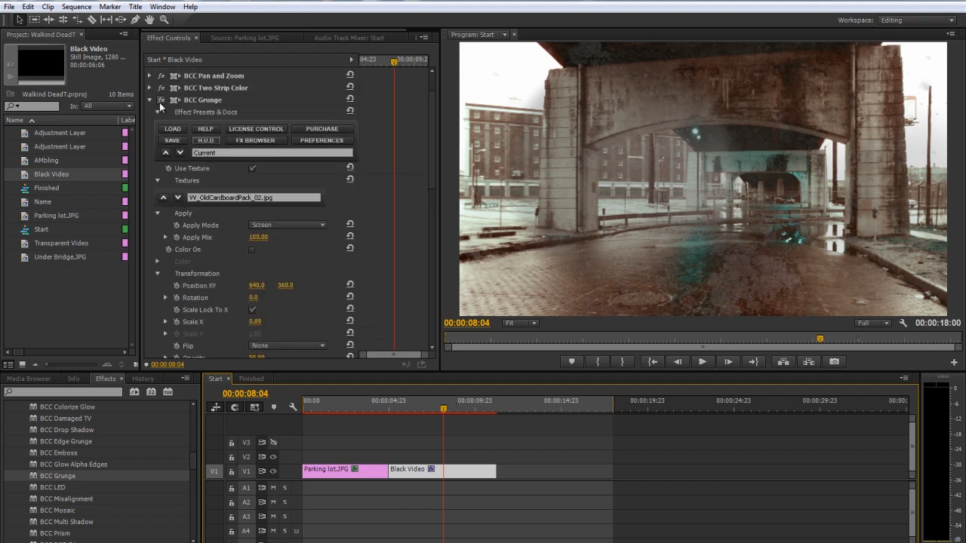
{"action": "left_click", "coordinate": [149, 99]}
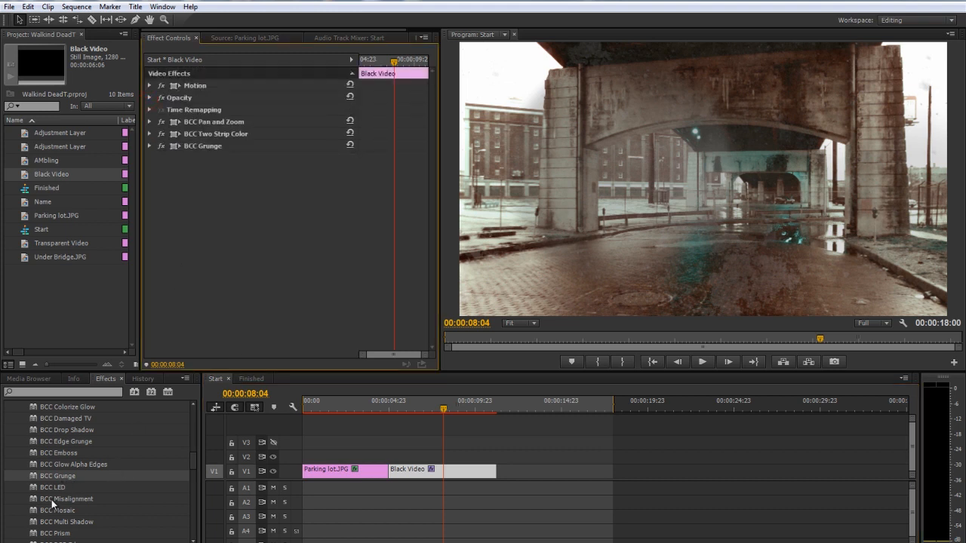
Apply BCC Vignette to the Black Video clip with the Color and Blur style and a Blur Offset of -25
{"action": "scroll", "coordinate": [51, 500], "scroll_direction": "down", "scroll_amount": 5}
{"action": "left_click_drag", "start_coordinate": [63, 447], "coordinate": [433, 483]}
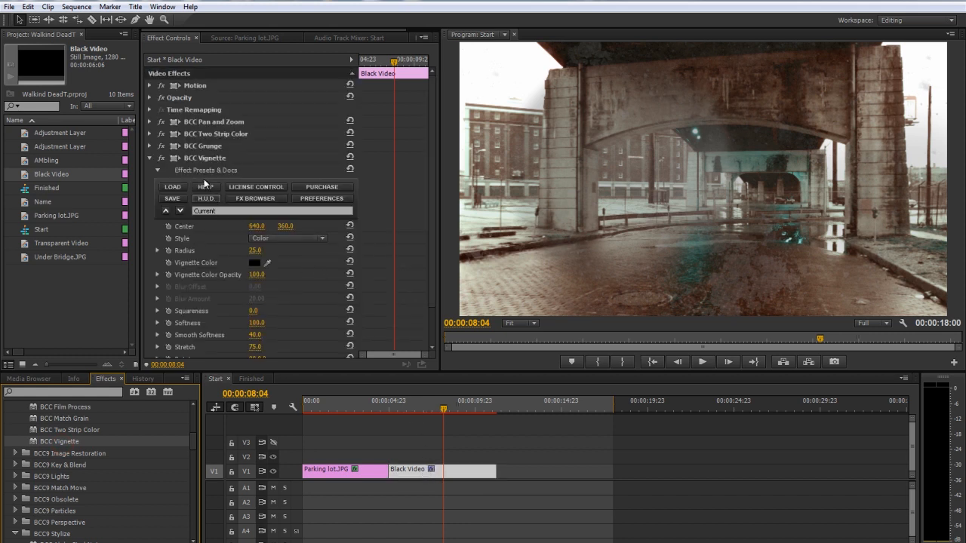
{"action": "scroll", "coordinate": [209, 238], "scroll_direction": "down", "scroll_amount": 2}
{"action": "left_click", "coordinate": [276, 194]}
{"action": "left_click", "coordinate": [280, 232]}
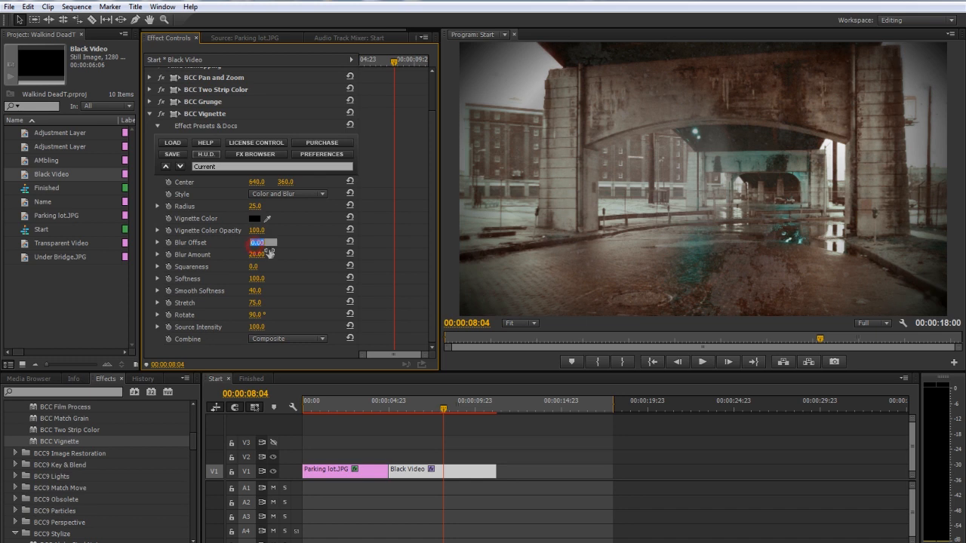
{"action": "key", "text": "Return"}
Set the Vignette Color to dark red 2F0606 and Smooth Softness to 10, and preview the clip
{"action": "left_click", "coordinate": [254, 218]}
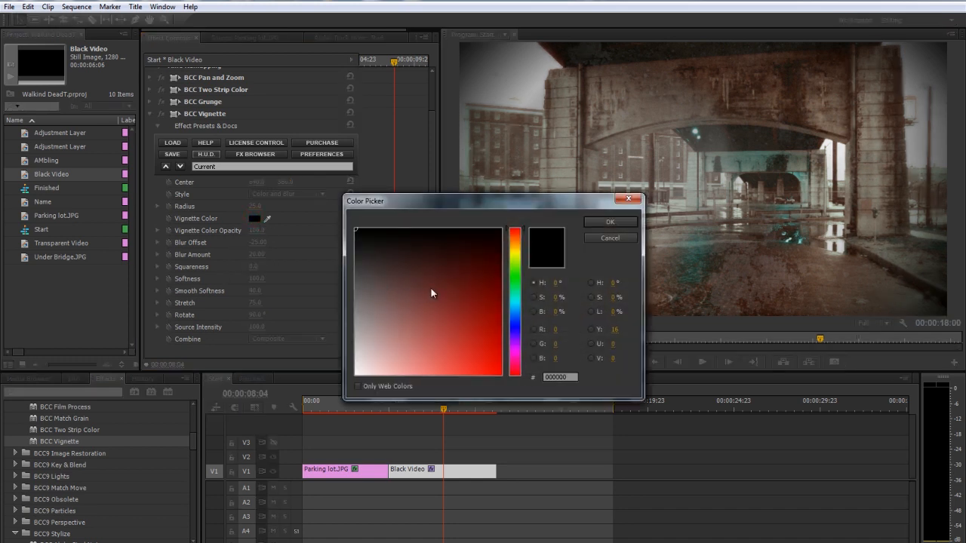
{"action": "left_click", "coordinate": [483, 256]}
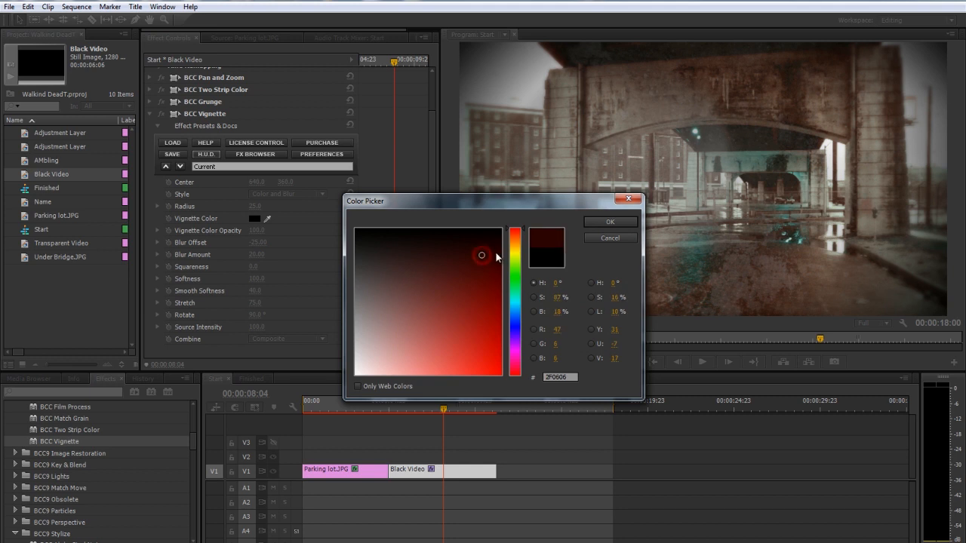
{"action": "left_click", "coordinate": [610, 222]}
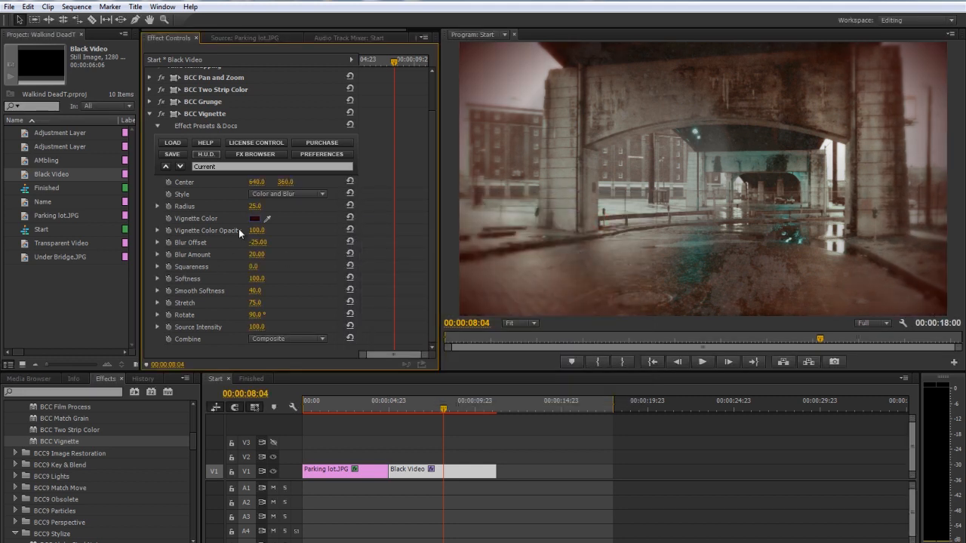
{"action": "left_click", "coordinate": [254, 292]}
{"action": "key", "text": "Return"}
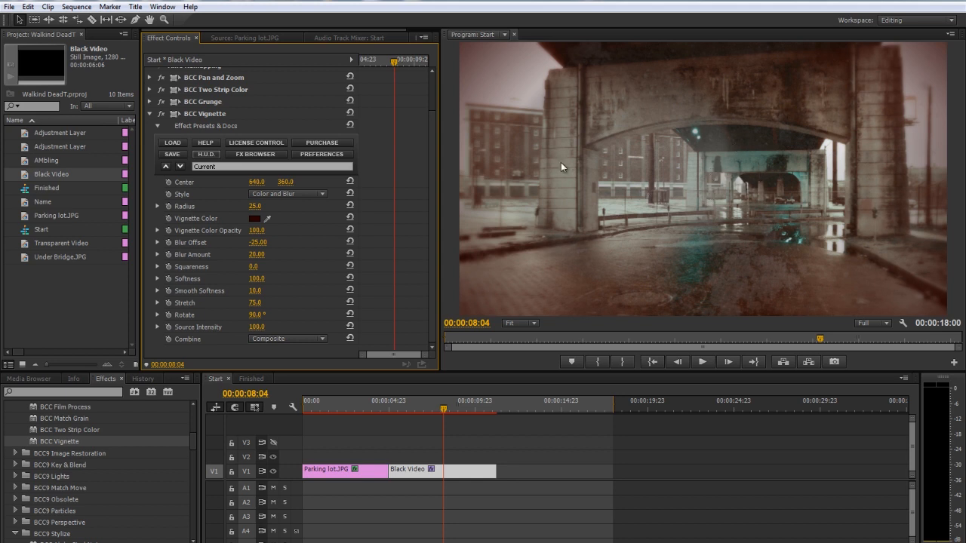
{"action": "left_click", "coordinate": [150, 114]}
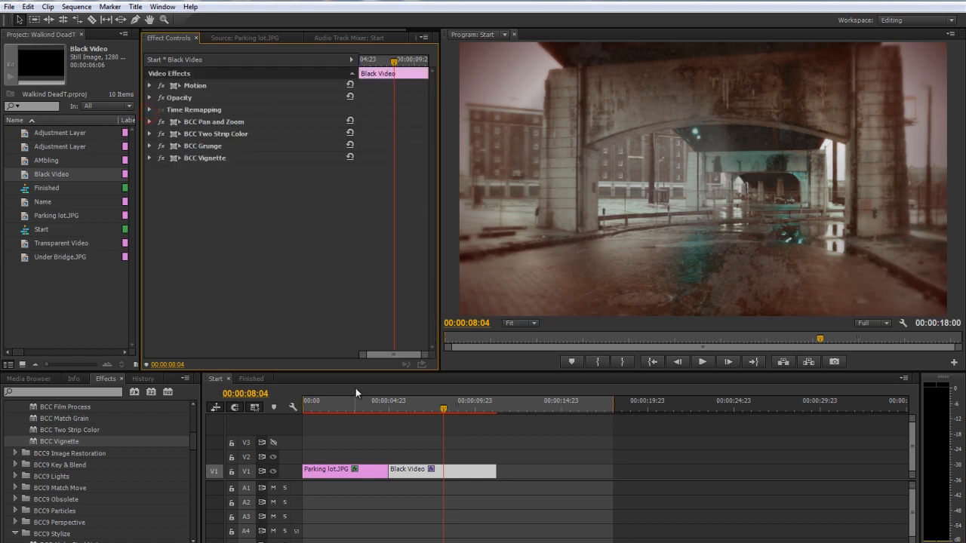
{"action": "left_click_drag", "start_coordinate": [409, 407], "coordinate": [448, 408]}
{"action": "left_click", "coordinate": [411, 409]}
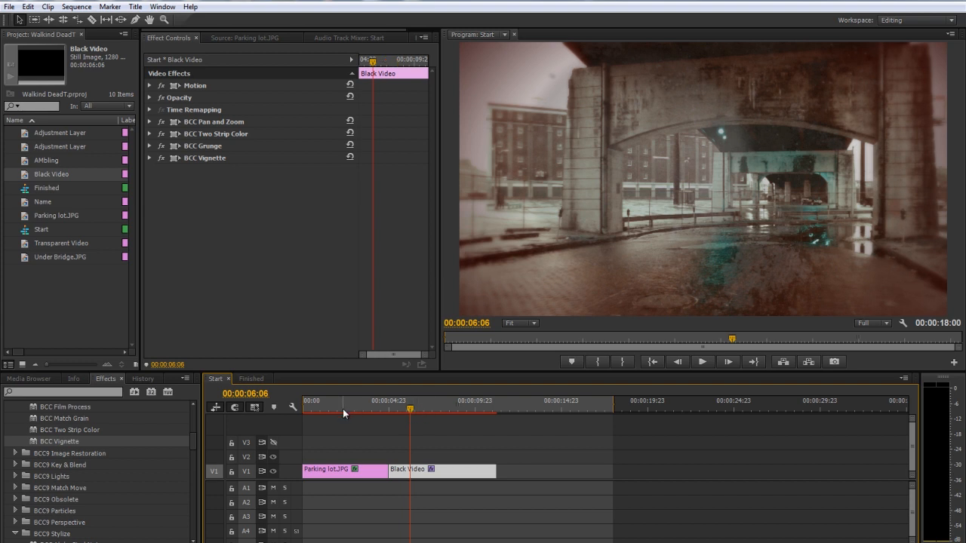
Place the Name title on V2 above the Black Video clip and preview it along the clip
{"action": "left_click_drag", "start_coordinate": [23, 202], "coordinate": [400, 462]}
{"action": "left_click", "coordinate": [398, 409]}
{"action": "left_click_drag", "start_coordinate": [400, 413], "coordinate": [486, 409]}
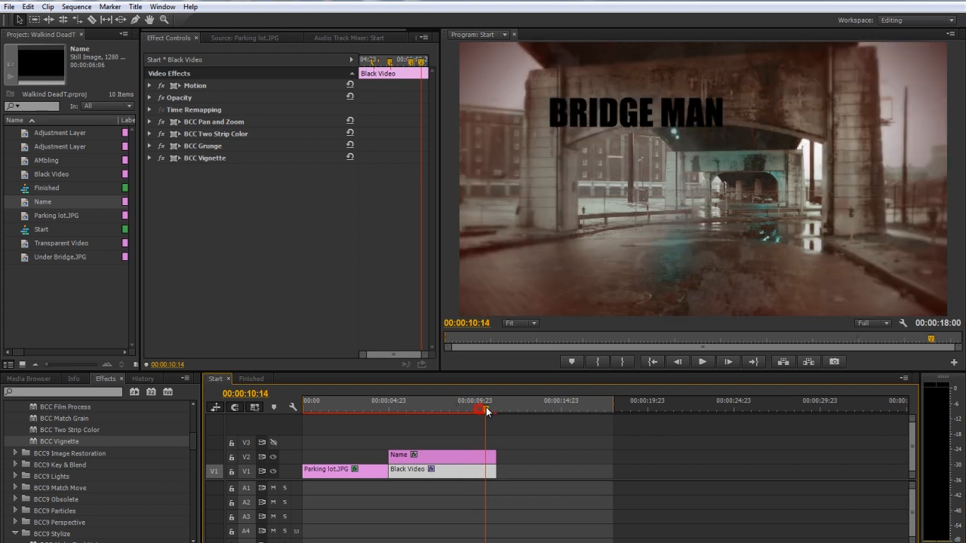
Move the Name title to the start of V2 above Parking lot.JPG and shift the Black Video clip later on V1
{"action": "left_click_drag", "start_coordinate": [445, 456], "coordinate": [358, 456]}
{"action": "left_click_drag", "start_coordinate": [327, 411], "coordinate": [339, 434]}
{"action": "left_click", "coordinate": [409, 472]}
{"action": "left_click_drag", "start_coordinate": [408, 472], "coordinate": [443, 472]}
Animate the Name title's Position from the sequence start, moving it horizontally near the end of the Parking lot.JPG clip
{"action": "left_click", "coordinate": [380, 456]}
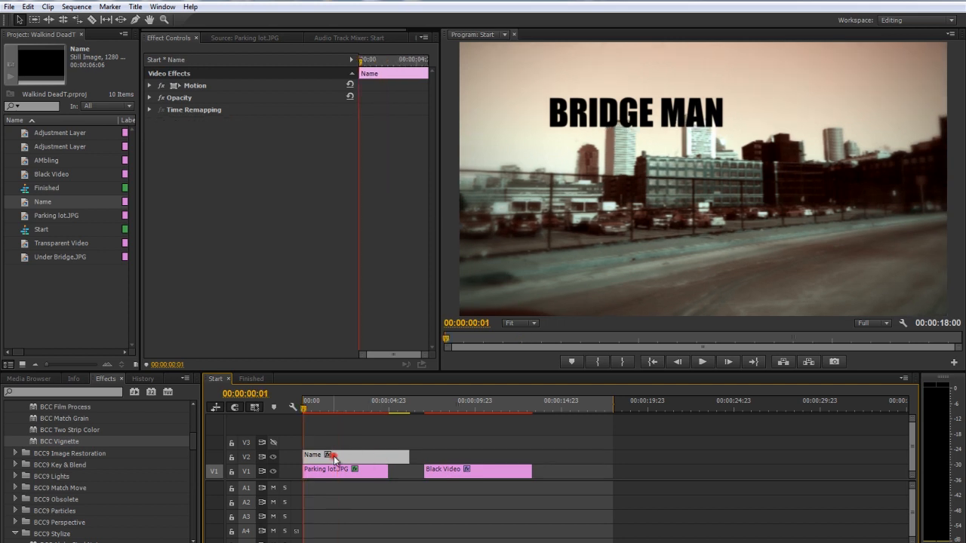
{"action": "left_click", "coordinate": [150, 86]}
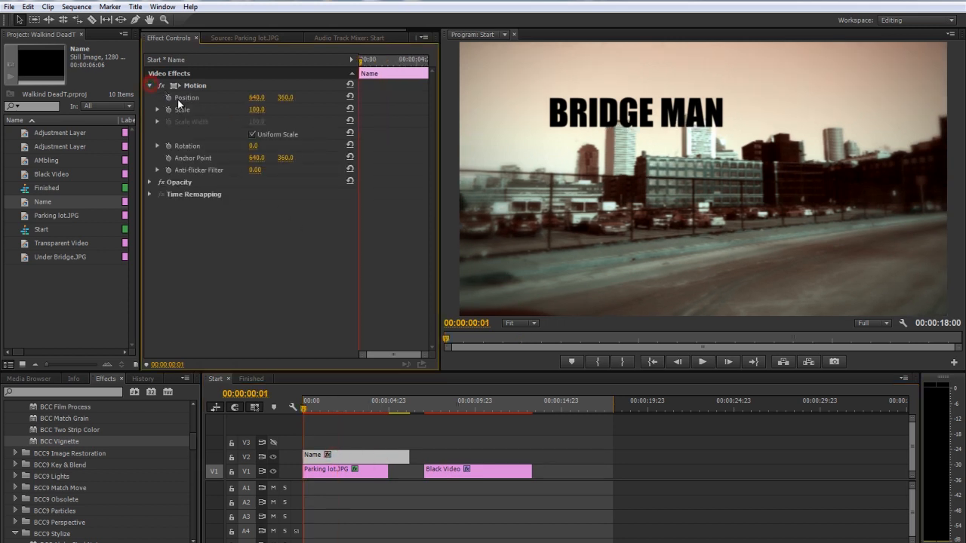
{"action": "left_click", "coordinate": [167, 97]}
{"action": "left_click_drag", "start_coordinate": [355, 409], "coordinate": [392, 408]}
{"action": "left_click_drag", "start_coordinate": [259, 98], "coordinate": [322, 107]}
Trim the Name title to begin slightly after the sequence start and end together with the Parking lot.JPG clip
{"action": "left_click_drag", "start_coordinate": [395, 411], "coordinate": [302, 408]}
{"action": "left_click_drag", "start_coordinate": [302, 455], "coordinate": [314, 454]}
{"action": "left_click_drag", "start_coordinate": [403, 454], "coordinate": [361, 457]}
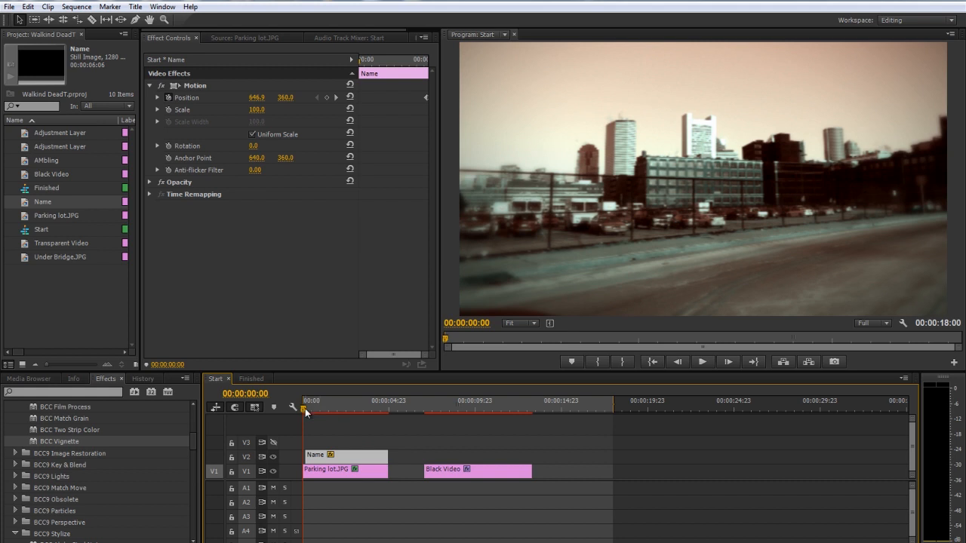
Add the BCC Blobs Wipe transition to the start of the Name title on V2 and preview it partway through
{"action": "left_click", "coordinate": [312, 408]}
{"action": "scroll", "coordinate": [71, 457], "scroll_direction": "up", "scroll_amount": 4}
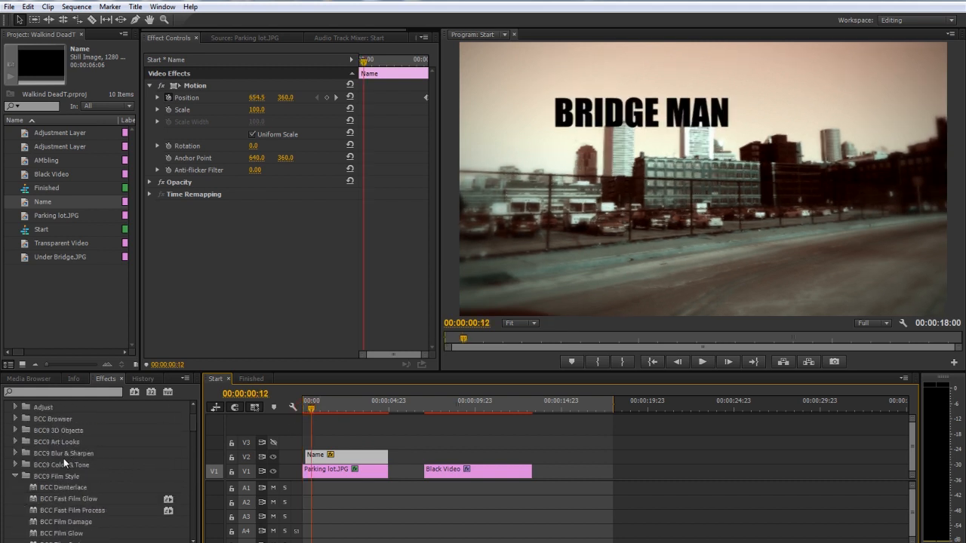
{"action": "left_click", "coordinate": [15, 476]}
{"action": "scroll", "coordinate": [20, 498], "scroll_direction": "up", "scroll_amount": 1}
{"action": "scroll", "coordinate": [19, 502], "scroll_direction": "up", "scroll_amount": 1}
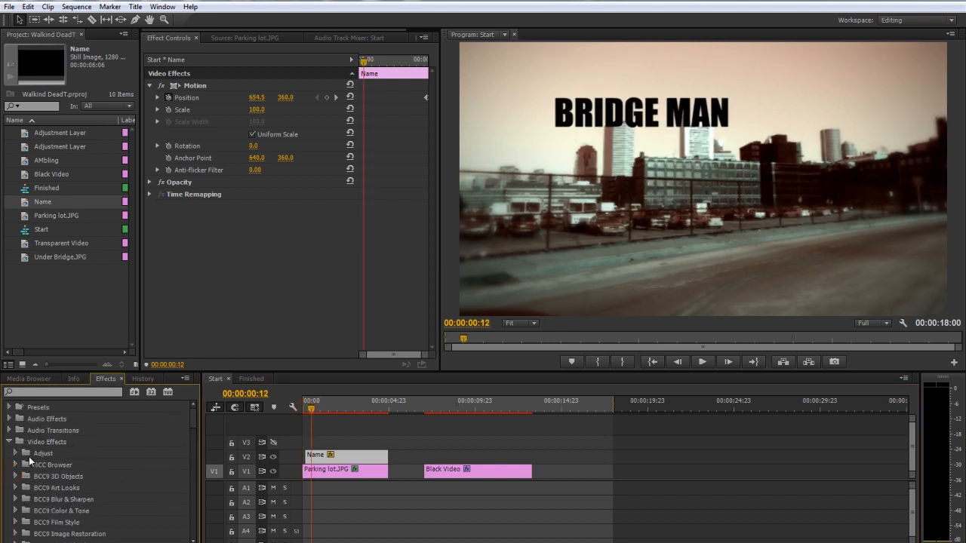
{"action": "left_click", "coordinate": [9, 442]}
{"action": "left_click", "coordinate": [9, 453]}
{"action": "left_click", "coordinate": [15, 476]}
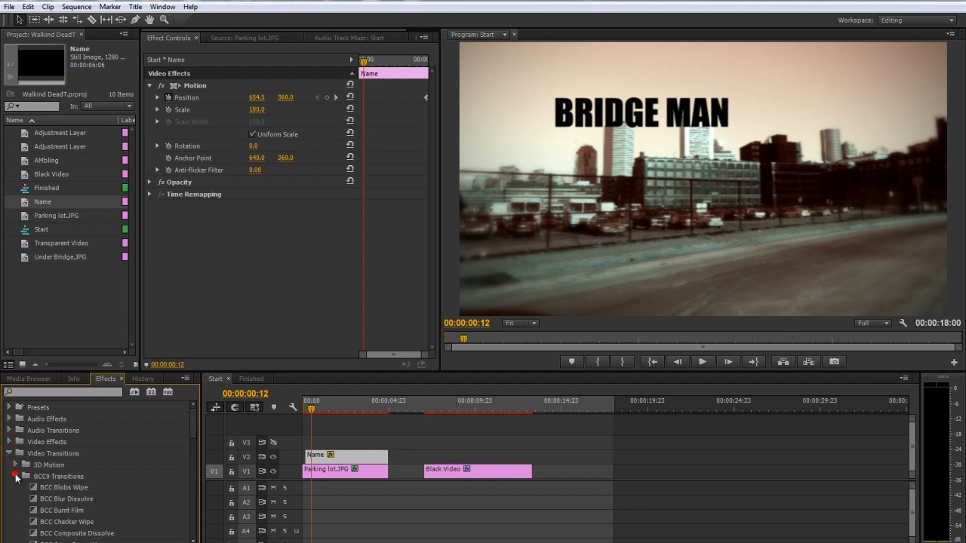
{"action": "left_click_drag", "start_coordinate": [76, 486], "coordinate": [317, 457]}
{"action": "mouse_move", "coordinate": [316, 405]}
{"action": "left_mouse_down"}
{"action": "mouse_move", "coordinate": [304, 406]}
{"action": "mouse_move", "coordinate": [330, 410]}
{"action": "mouse_move", "coordinate": [310, 408]}
{"action": "mouse_move", "coordinate": [319, 409]}
{"action": "left_mouse_up"}
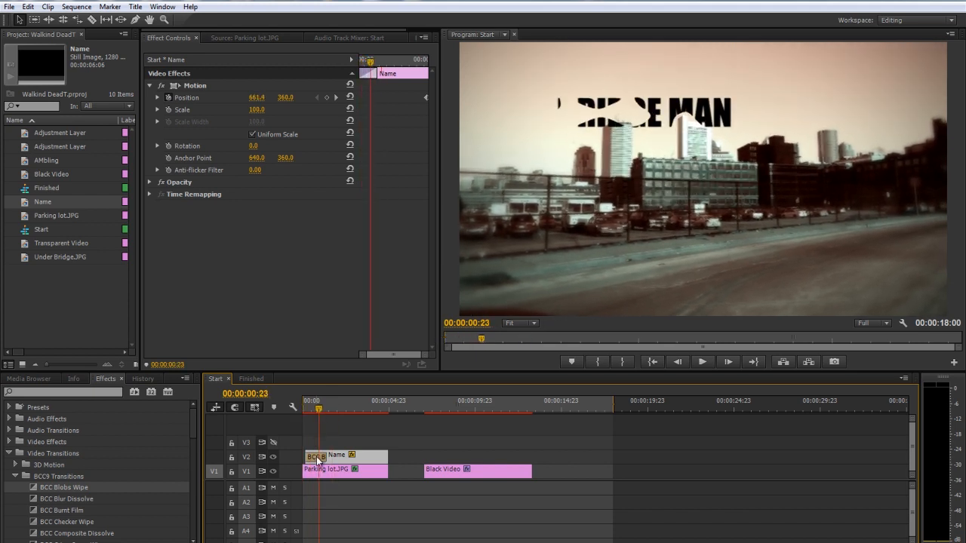
Set the starting BCC Blobs Wipe on the Name title to Softness 31, Scale 70 and Turbulence 8
{"action": "left_click", "coordinate": [314, 457]}
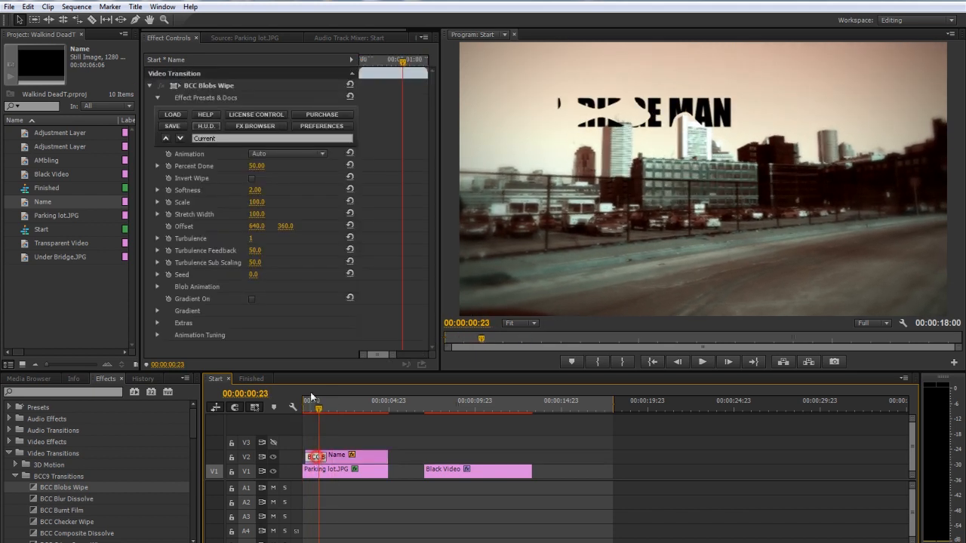
{"action": "left_click", "coordinate": [255, 190]}
{"action": "type", "text": "31"}
{"action": "key", "text": "Return"}
{"action": "left_click", "coordinate": [265, 203]}
{"action": "type", "text": "70"}
{"action": "key", "text": "Return"}
{"action": "left_click", "coordinate": [249, 239]}
{"action": "type", "text": "8"}
{"action": "key", "text": "Return"}
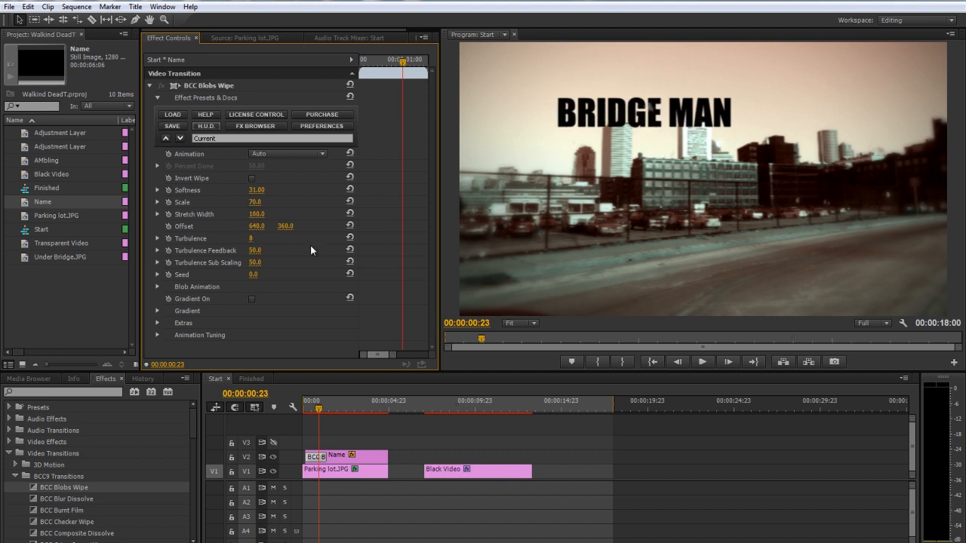
Preview the opening wipe and add a BCC Blobs Wipe transition to the end of the Name title
{"action": "left_click", "coordinate": [308, 408]}
{"action": "left_click_drag", "start_coordinate": [308, 411], "coordinate": [376, 409]}
{"action": "left_click", "coordinate": [65, 489]}
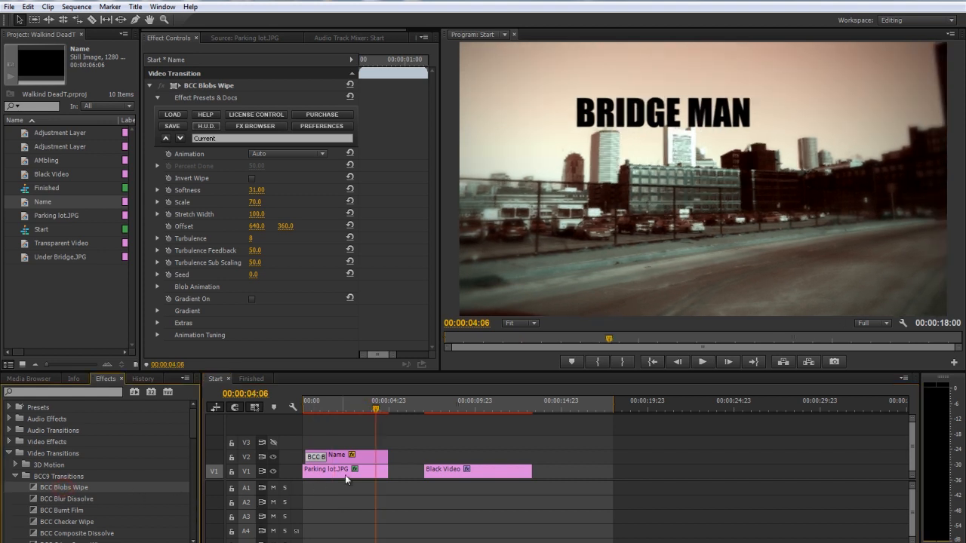
{"action": "left_click_drag", "start_coordinate": [383, 461], "coordinate": [382, 460]}
{"action": "left_click", "coordinate": [372, 410]}
Save the settings of the Name title's opening BCC Blobs Wipe as a preset named Dead
{"action": "left_click", "coordinate": [315, 457]}
{"action": "left_click", "coordinate": [315, 408]}
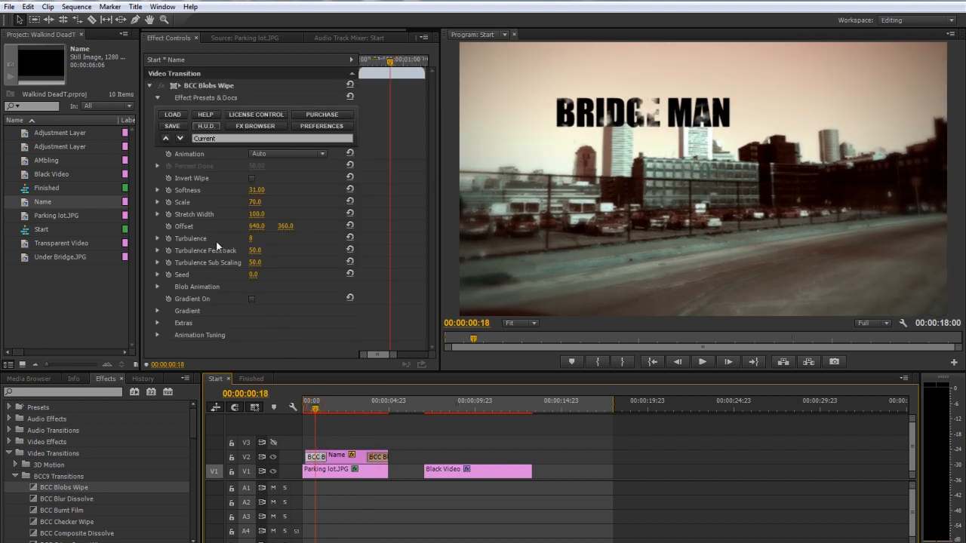
{"action": "left_click", "coordinate": [173, 126]}
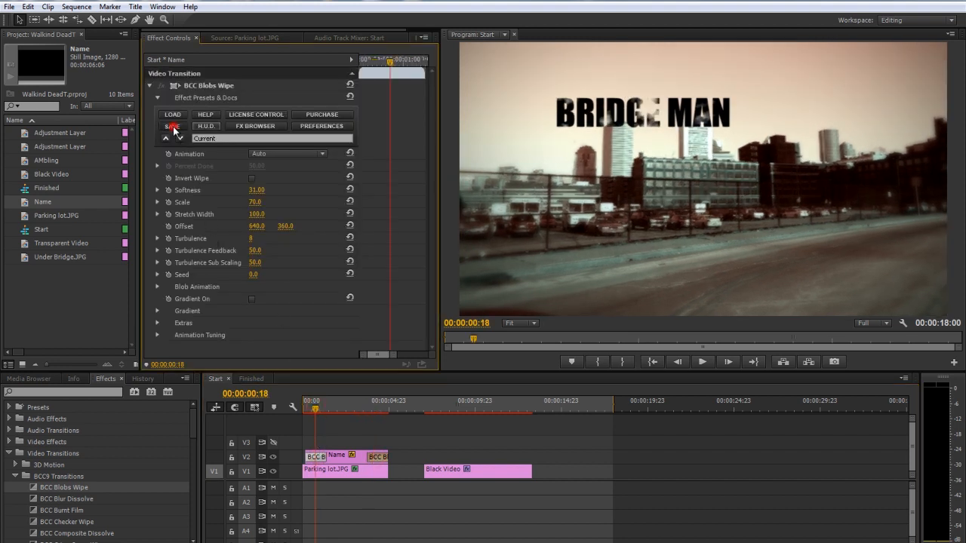
{"action": "left_click", "coordinate": [156, 291]}
{"action": "type", "text": "Dead"}
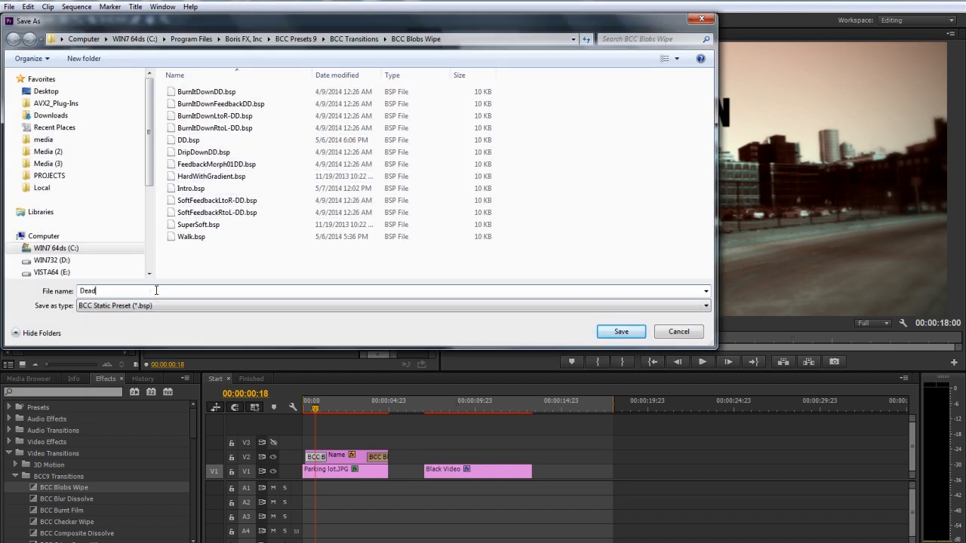
{"action": "left_click", "coordinate": [622, 331]}
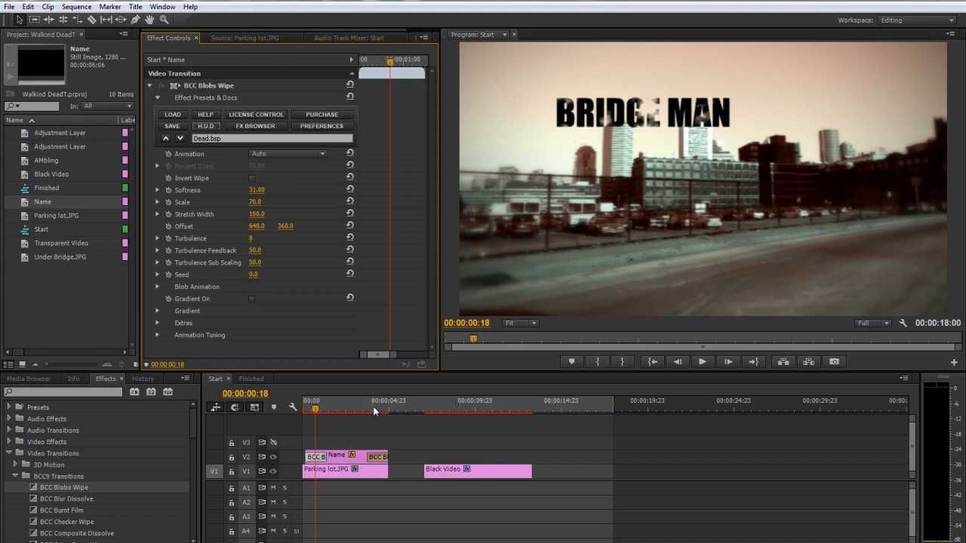
Load the Dead.bsp preset into the BCC Blobs Wipe at the end of the Name title
{"action": "left_click", "coordinate": [373, 405]}
{"action": "left_click", "coordinate": [378, 457]}
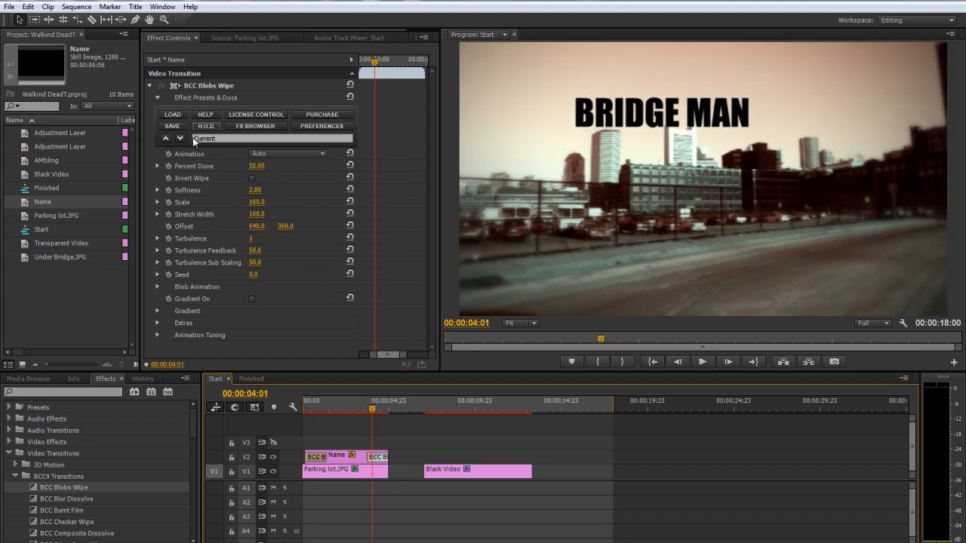
{"action": "left_click", "coordinate": [172, 114]}
{"action": "left_click", "coordinate": [205, 153]}
{"action": "double_click", "coordinate": [205, 153]}
Move the Name title above the Black Video clip and shift Black Video to follow directly after Parking lot.JPG
{"action": "left_click_drag", "start_coordinate": [368, 405], "coordinate": [396, 409]}
{"action": "left_click_drag", "start_coordinate": [333, 457], "coordinate": [434, 450]}
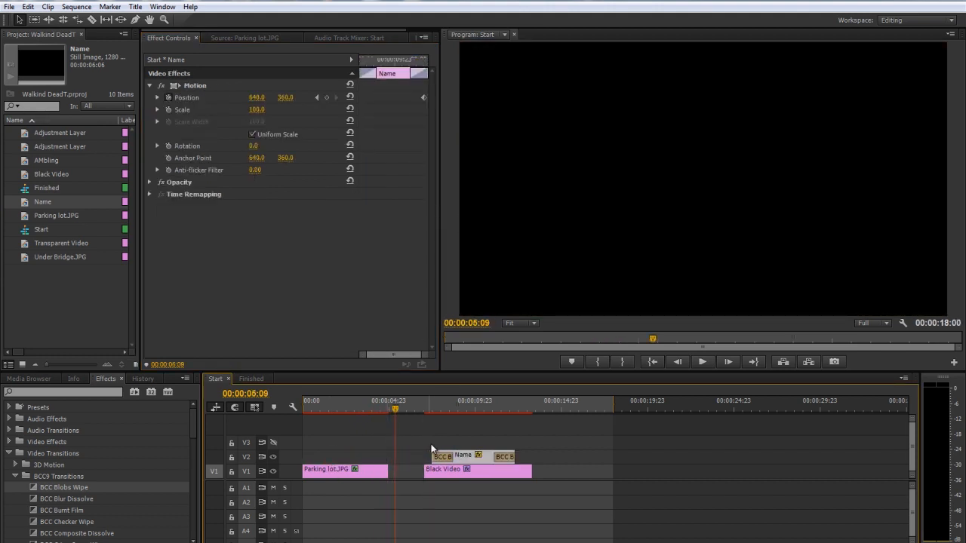
{"action": "left_click_drag", "start_coordinate": [491, 472], "coordinate": [464, 477]}
{"action": "left_click", "coordinate": [421, 408]}
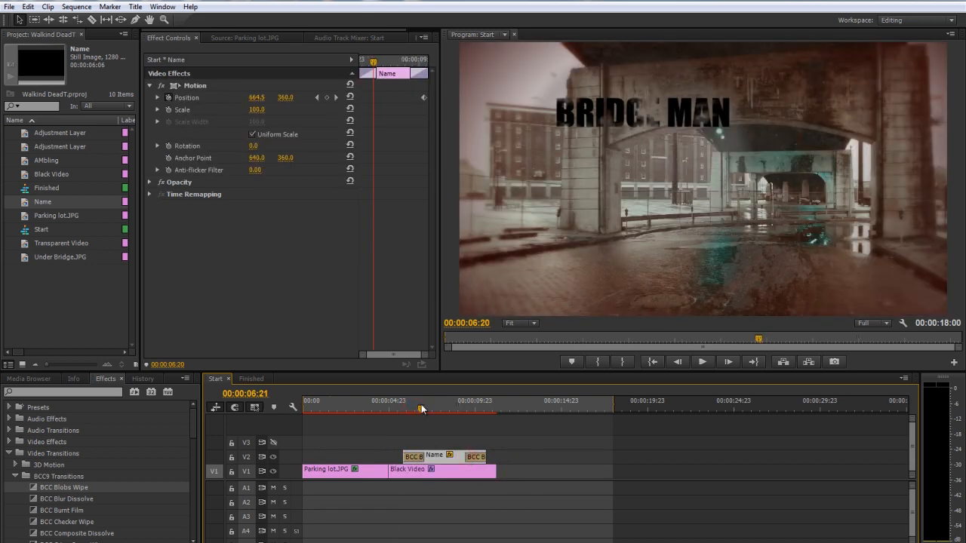
{"action": "left_click_drag", "start_coordinate": [421, 405], "coordinate": [391, 404]}
Add the BCC Flutter Cut transition at the cut between Parking lot.JPG and Black Video on V1
{"action": "scroll", "coordinate": [41, 487], "scroll_direction": "down", "scroll_amount": 1}
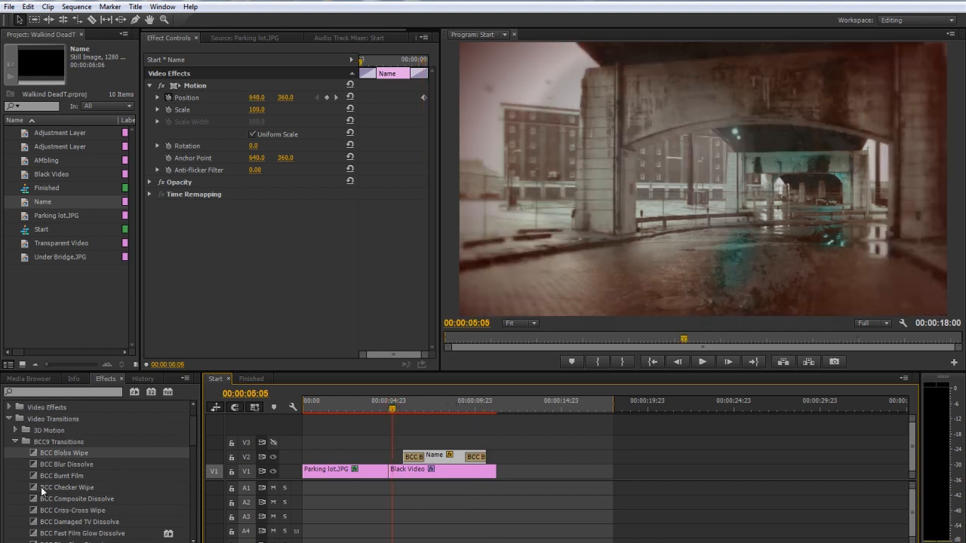
{"action": "scroll", "coordinate": [40, 487], "scroll_direction": "down", "scroll_amount": 2}
{"action": "left_click_drag", "start_coordinate": [66, 513], "coordinate": [388, 480]}
{"action": "left_click", "coordinate": [381, 408]}
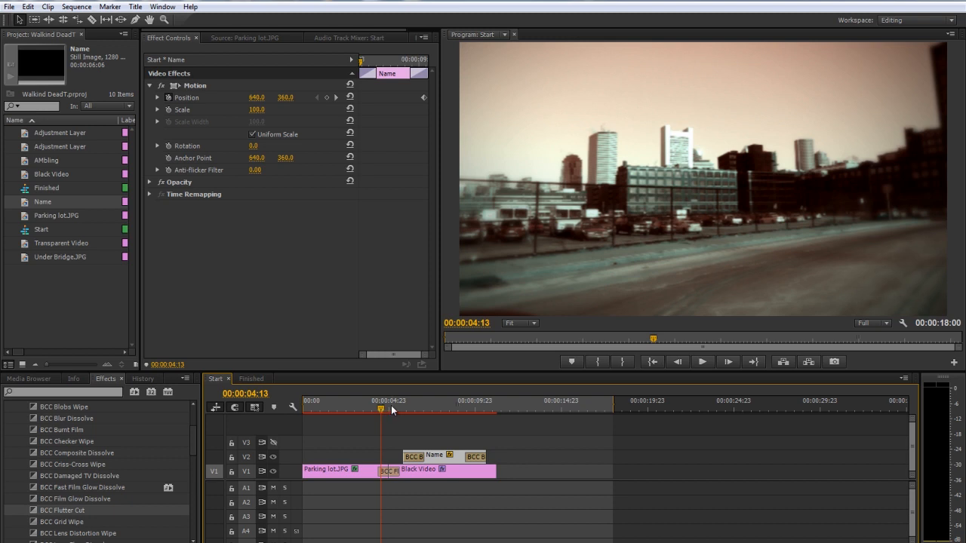
Shorten the BCC Flutter Cut transition evenly around the cut to roughly half its length and preview it
{"action": "key", "text": "equal"}
{"action": "key", "text": "equal"}
{"action": "left_click", "coordinate": [610, 408]}
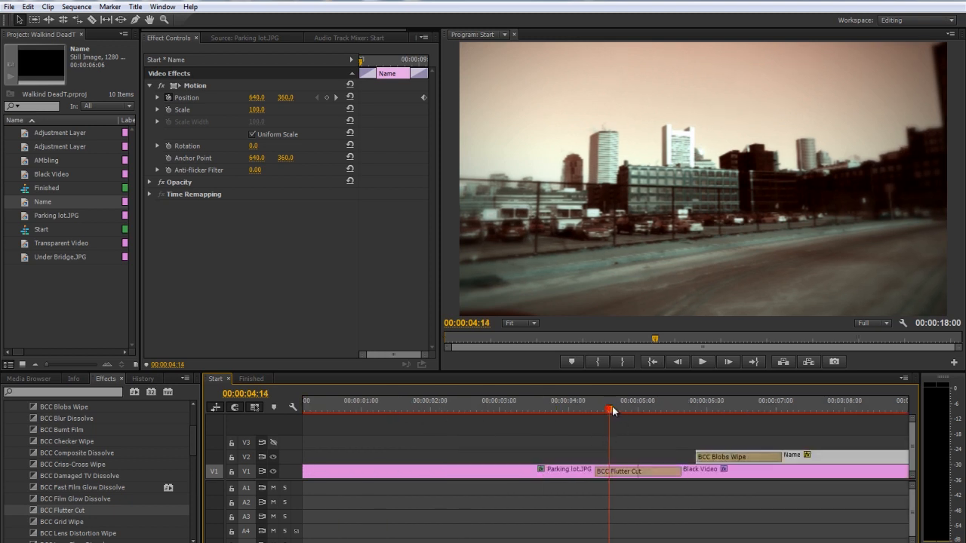
{"action": "left_click_drag", "start_coordinate": [610, 473], "coordinate": [627, 467]}
{"action": "left_click_drag", "start_coordinate": [624, 408], "coordinate": [628, 409]}
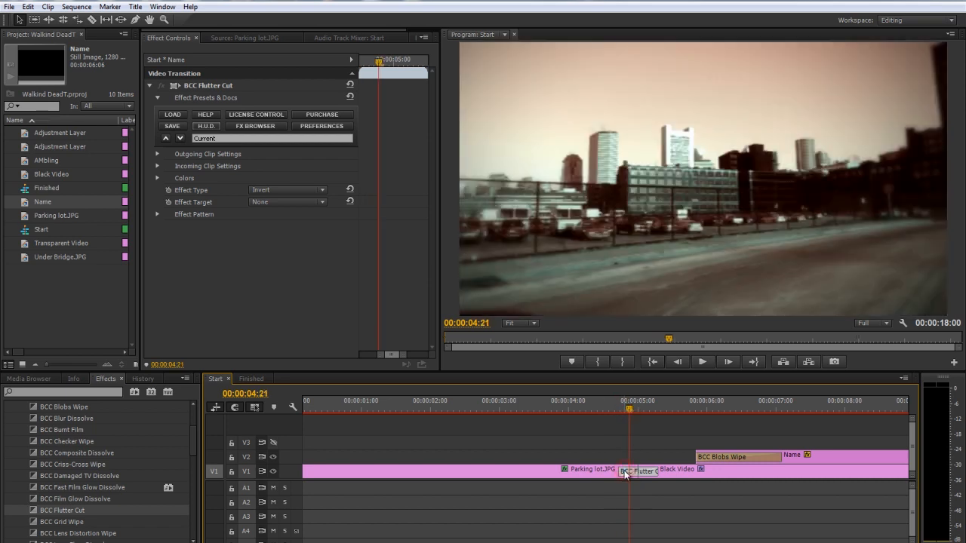
Set the BCC Flutter Cut's Outgoing Start Frames to 5 and Outgoing End Frames to 1
{"action": "left_click", "coordinate": [157, 154]}
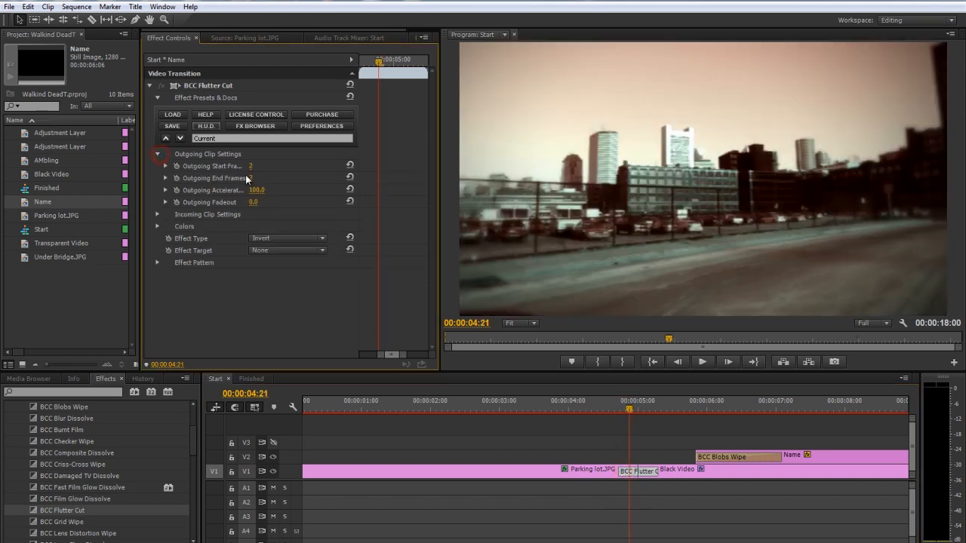
{"action": "left_click", "coordinate": [252, 167]}
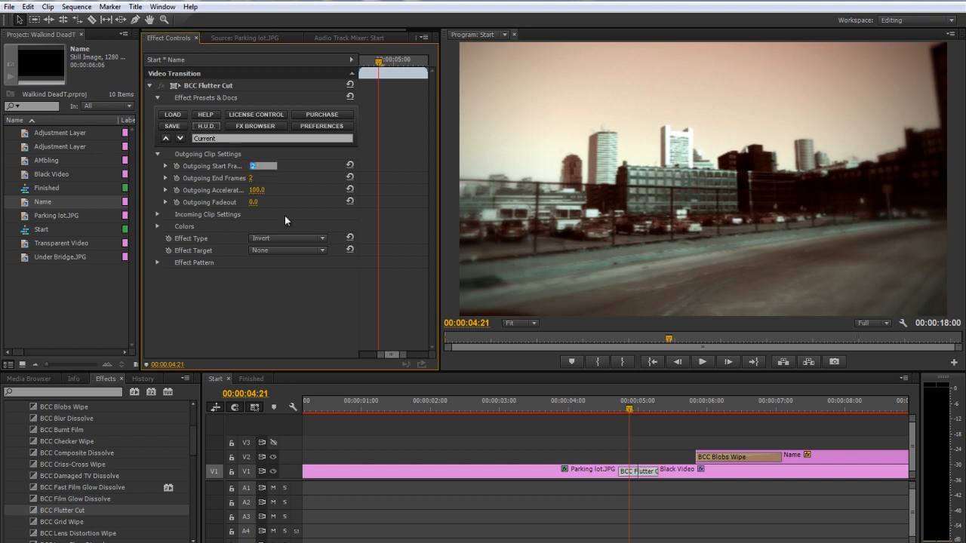
{"action": "type", "text": "5"}
{"action": "key", "text": "Return"}
{"action": "left_click", "coordinate": [253, 178]}
{"action": "type", "text": "1"}
{"action": "key", "text": "Return"}
Turn off BCC Two Strip Color, BCC Grunge and BCC Vignette on the Black Video clip and preview the Flutter Cut
{"action": "left_click", "coordinate": [668, 472]}
{"action": "left_click", "coordinate": [161, 146]}
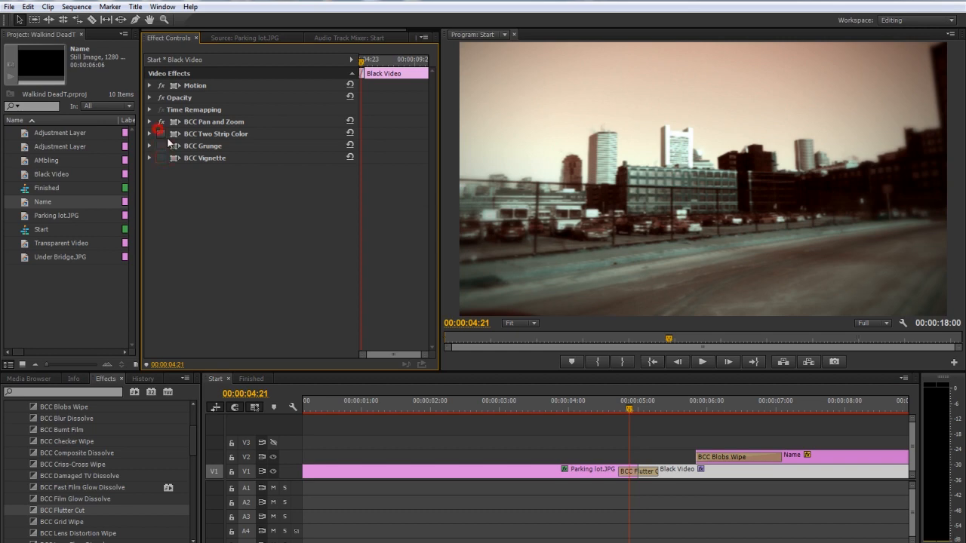
{"action": "left_click_drag", "start_coordinate": [615, 405], "coordinate": [676, 389]}
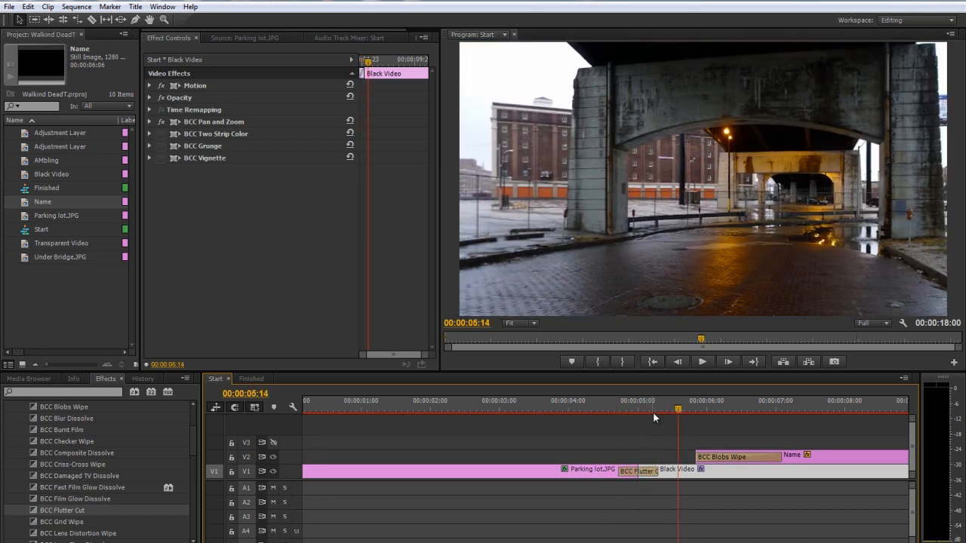
{"action": "left_click", "coordinate": [653, 411]}
Re-enable BCC Two Strip Color, BCC Grunge and BCC Vignette on the Black Video clip
{"action": "left_click", "coordinate": [683, 473]}
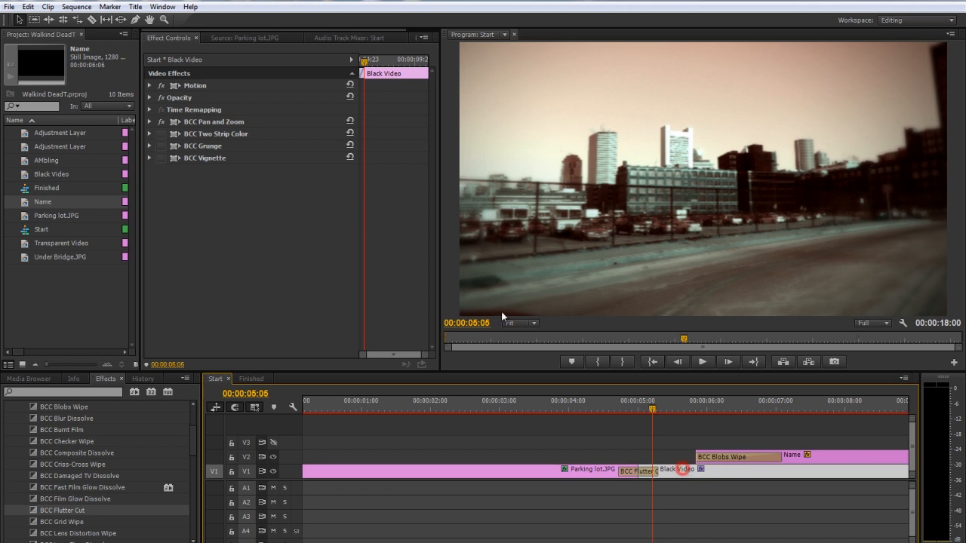
{"action": "left_click", "coordinate": [161, 134]}
{"action": "left_click", "coordinate": [160, 146]}
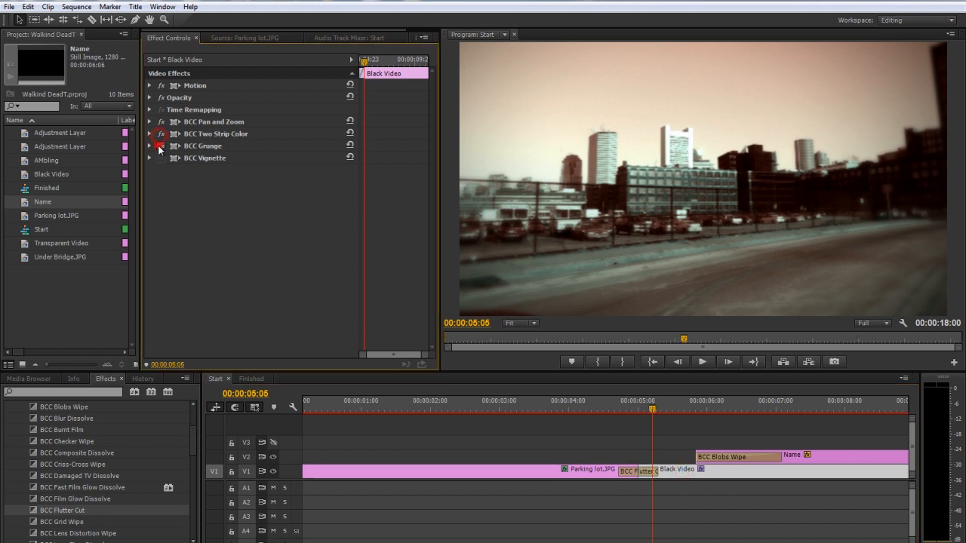
{"action": "left_click", "coordinate": [160, 157]}
{"action": "left_click", "coordinate": [683, 405]}
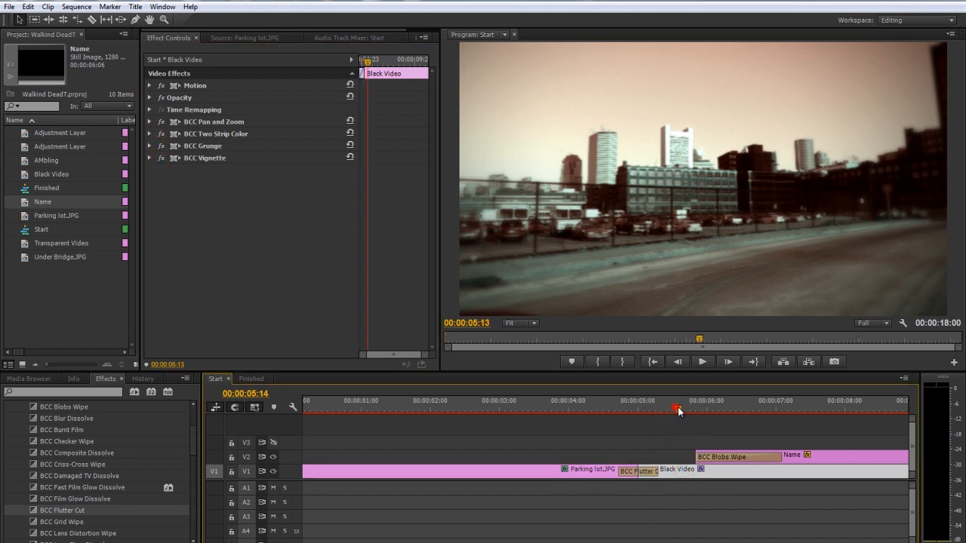
Place an Adjustment Layer on V3 spanning the Black Video clip, starting at the cut after Parking lot.JPG
{"action": "key", "text": "minus"}
{"action": "key", "text": "minus"}
{"action": "key", "text": "equal"}
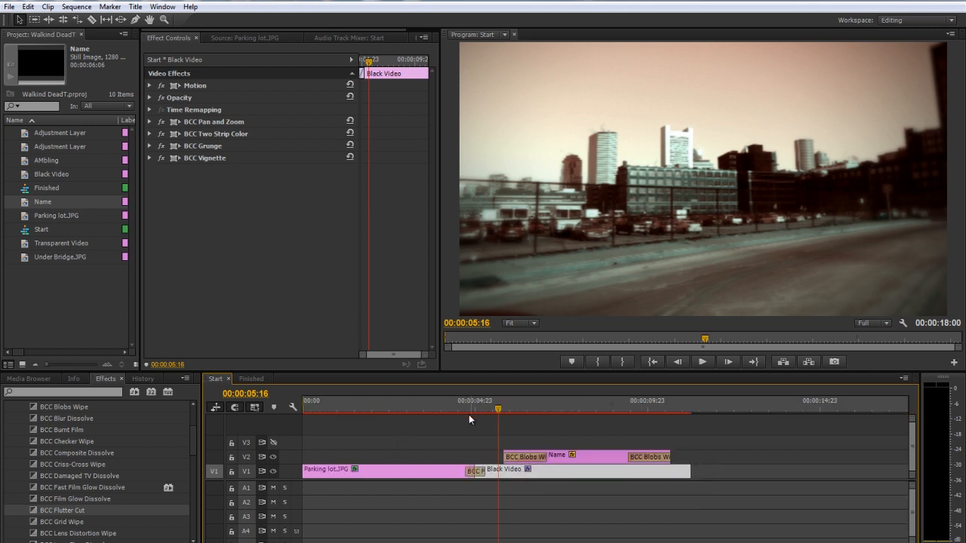
{"action": "left_click", "coordinate": [531, 443]}
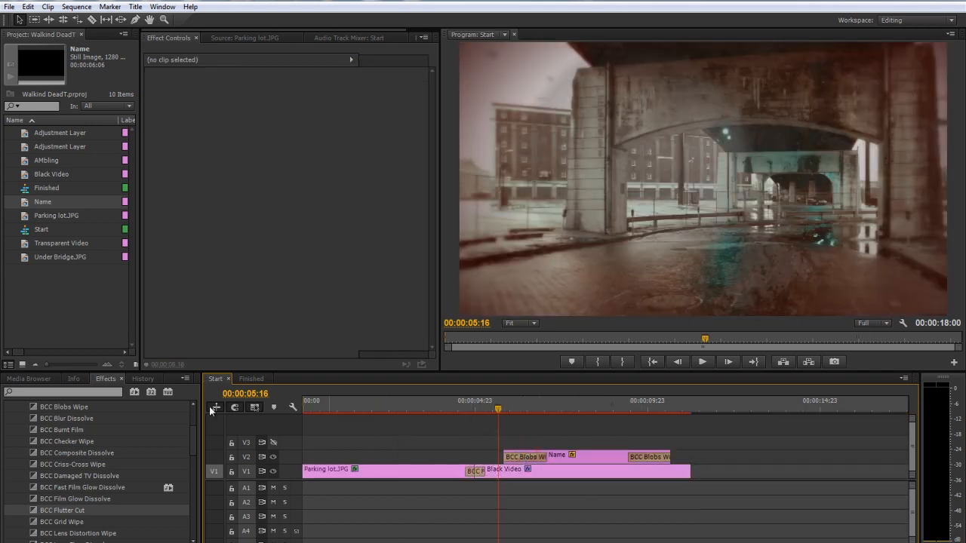
{"action": "left_click_drag", "start_coordinate": [18, 136], "coordinate": [478, 446]}
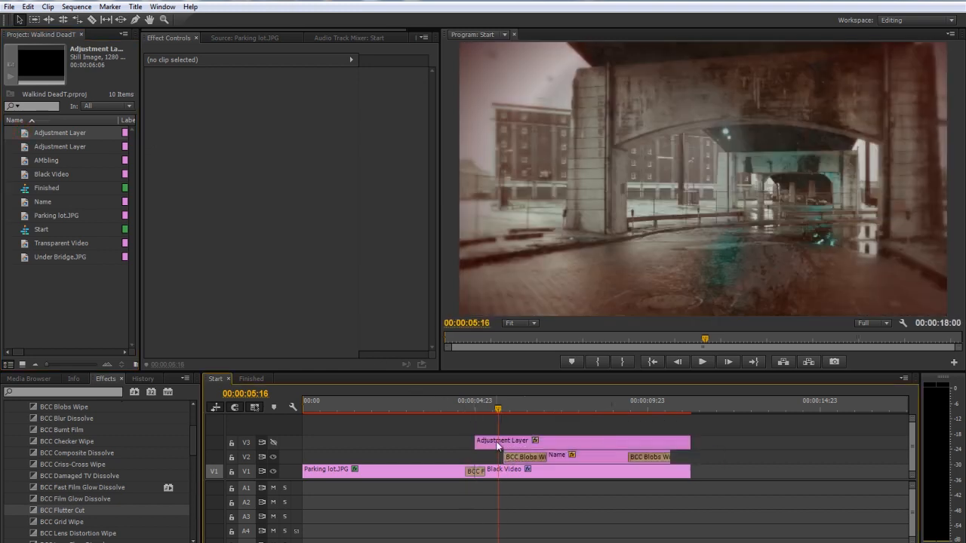
Apply BCC Fast Film Glow to the Adjustment Layer and turn on the V3 track output
{"action": "left_click", "coordinate": [548, 447]}
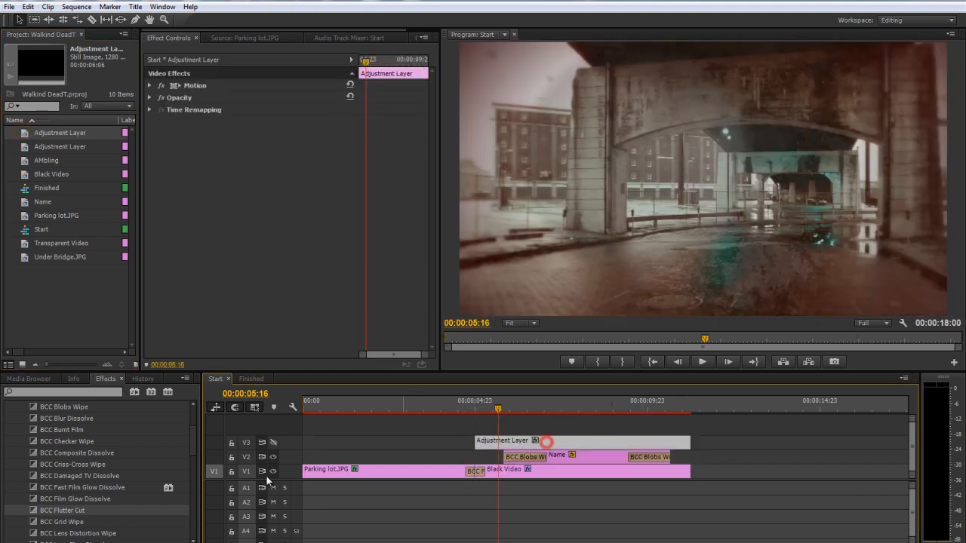
{"action": "scroll", "coordinate": [60, 478], "scroll_direction": "up", "scroll_amount": 3}
{"action": "left_click", "coordinate": [10, 453]}
{"action": "left_click", "coordinate": [9, 441]}
{"action": "left_click", "coordinate": [15, 522]}
{"action": "scroll", "coordinate": [59, 491], "scroll_direction": "down", "scroll_amount": 3}
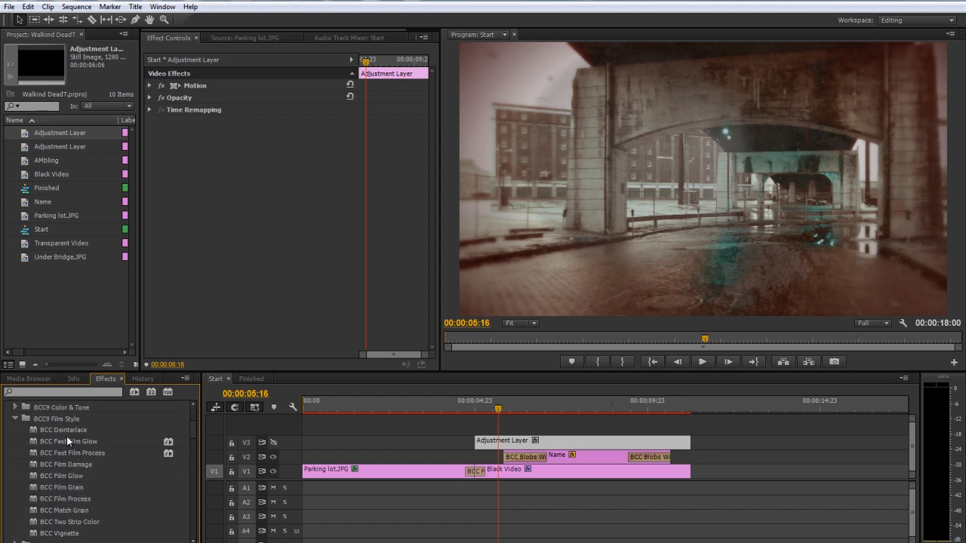
{"action": "left_click_drag", "start_coordinate": [81, 445], "coordinate": [518, 441]}
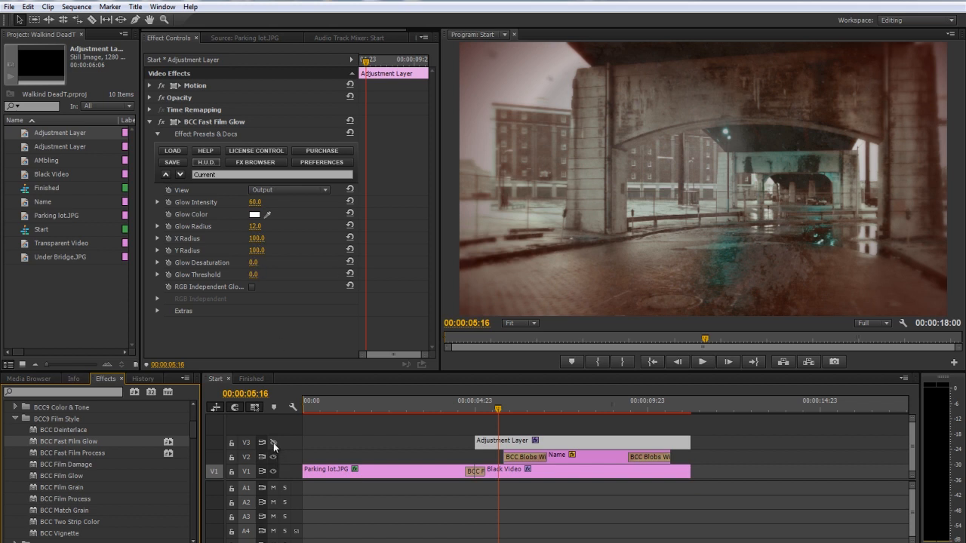
{"action": "left_click", "coordinate": [273, 443]}
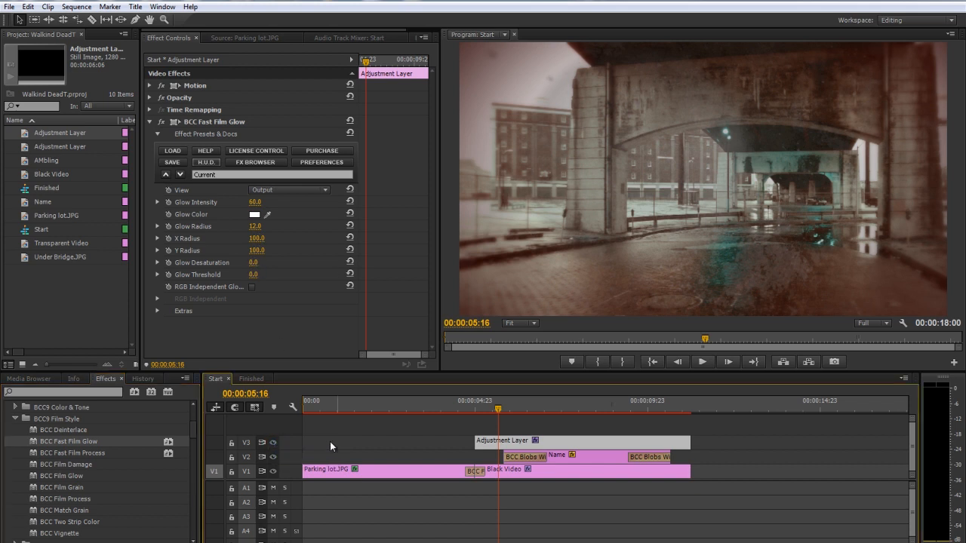
Set the BCC Fast Film Glow's Glow Threshold to 50 and Glow Intensity to 40, and preview the title under it
{"action": "left_click", "coordinate": [255, 275]}
{"action": "key", "text": "Return"}
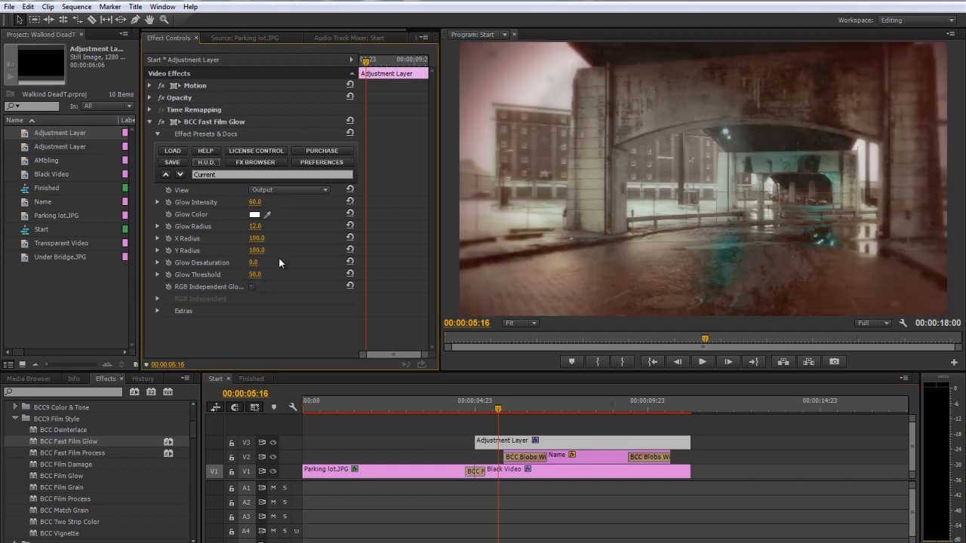
{"action": "left_click_drag", "start_coordinate": [257, 202], "coordinate": [255, 203]}
{"action": "left_click_drag", "start_coordinate": [515, 407], "coordinate": [524, 408]}
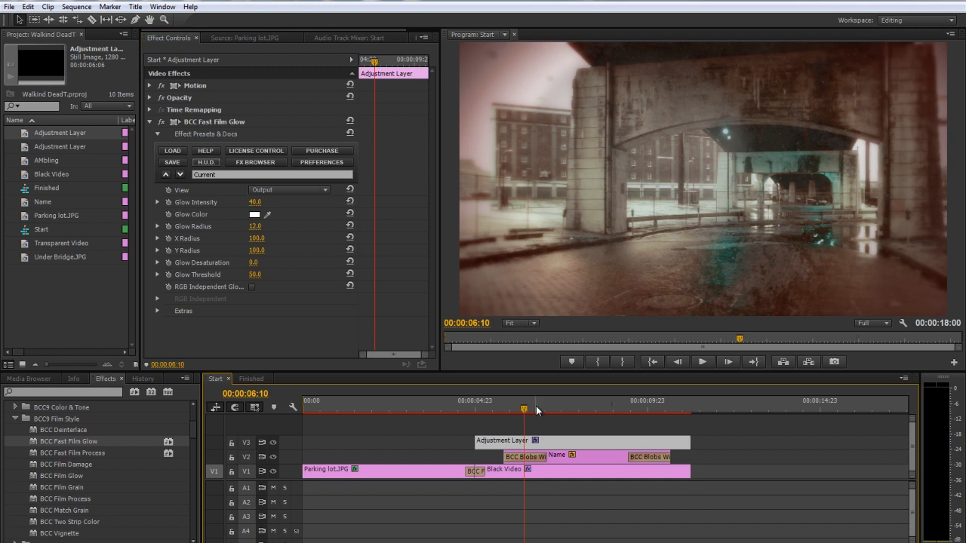
{"action": "left_click_drag", "start_coordinate": [538, 406], "coordinate": [544, 407]}
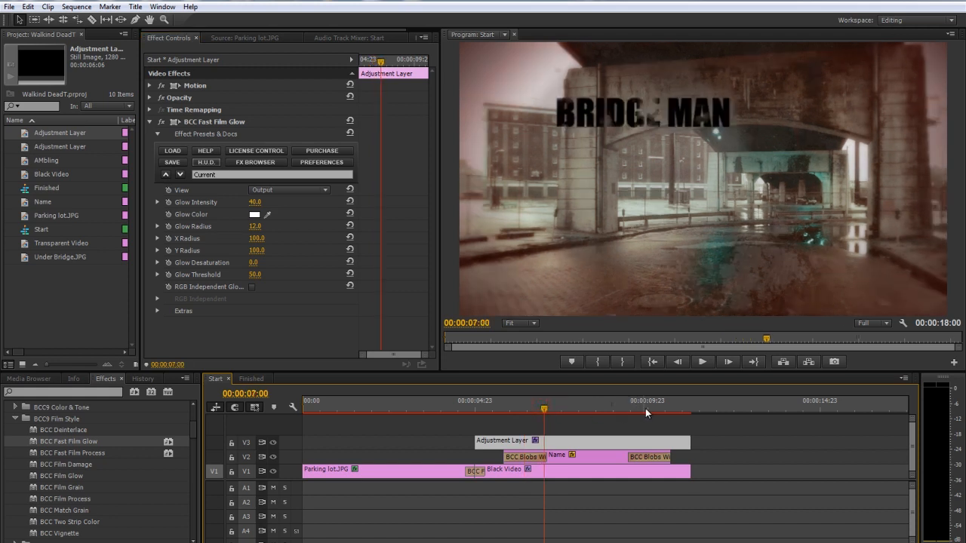
Place the AMbling title on V2, starting right at the end of the Black Video clip, and preview it
{"action": "left_click", "coordinate": [696, 407]}
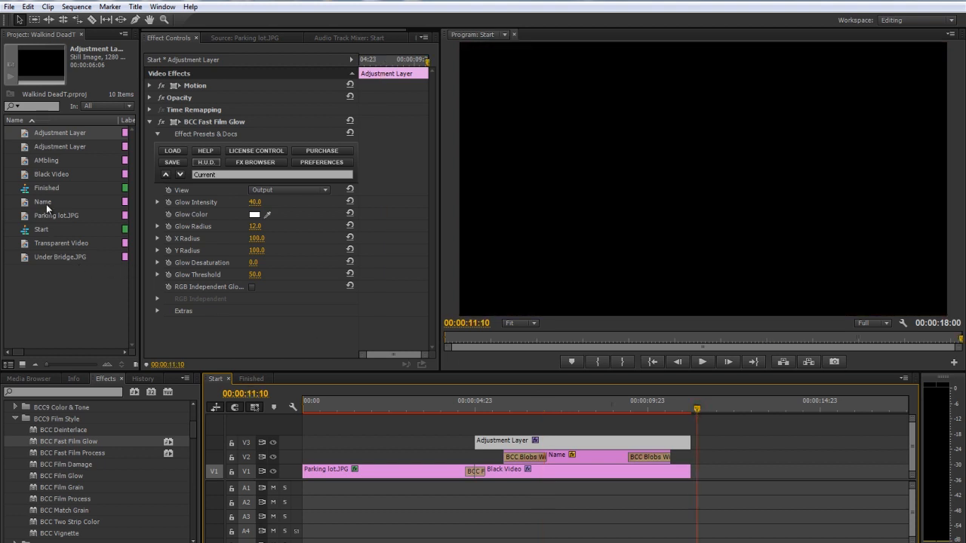
{"action": "left_click", "coordinate": [27, 161]}
{"action": "left_click_drag", "start_coordinate": [27, 161], "coordinate": [699, 477]}
{"action": "left_click", "coordinate": [814, 407]}
{"action": "left_click", "coordinate": [695, 466]}
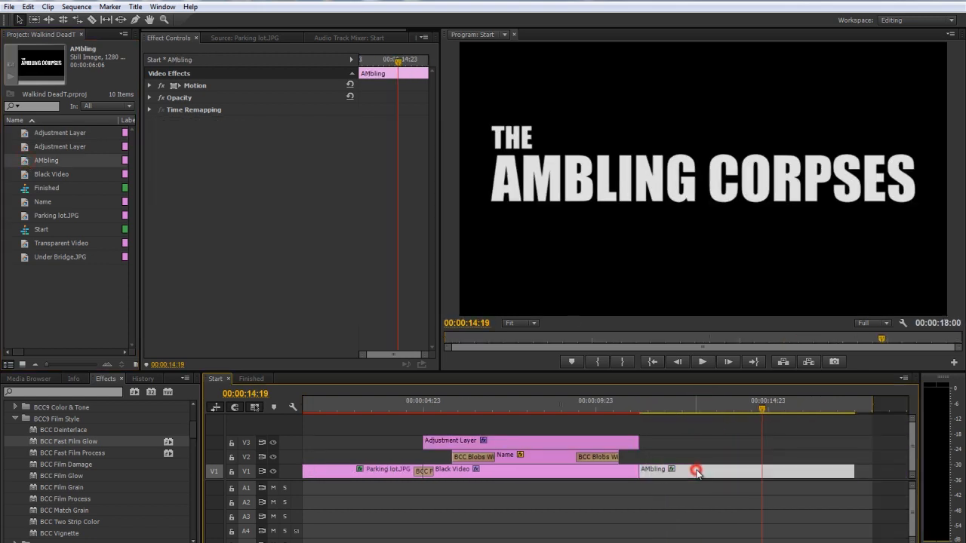
{"action": "left_click", "coordinate": [710, 408]}
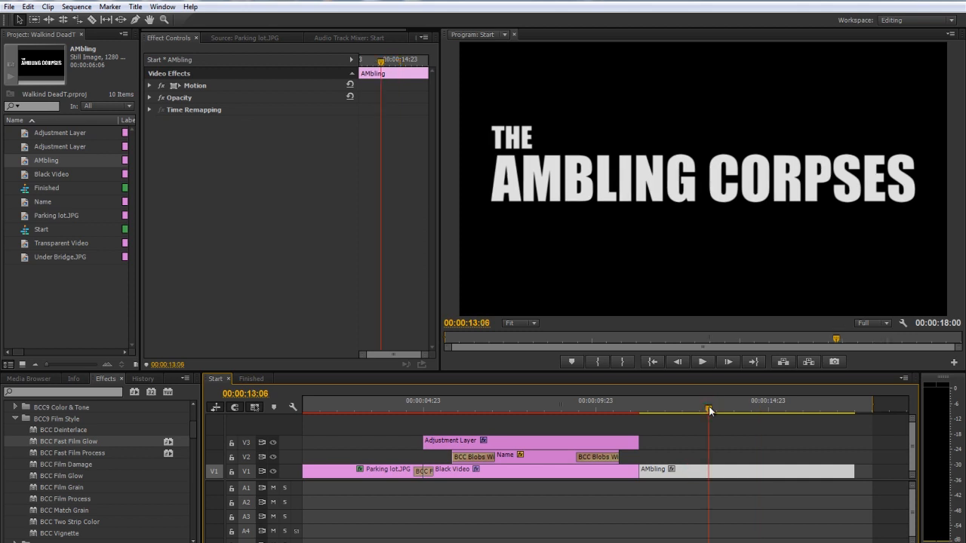
{"action": "left_click_drag", "start_coordinate": [710, 410], "coordinate": [752, 410]}
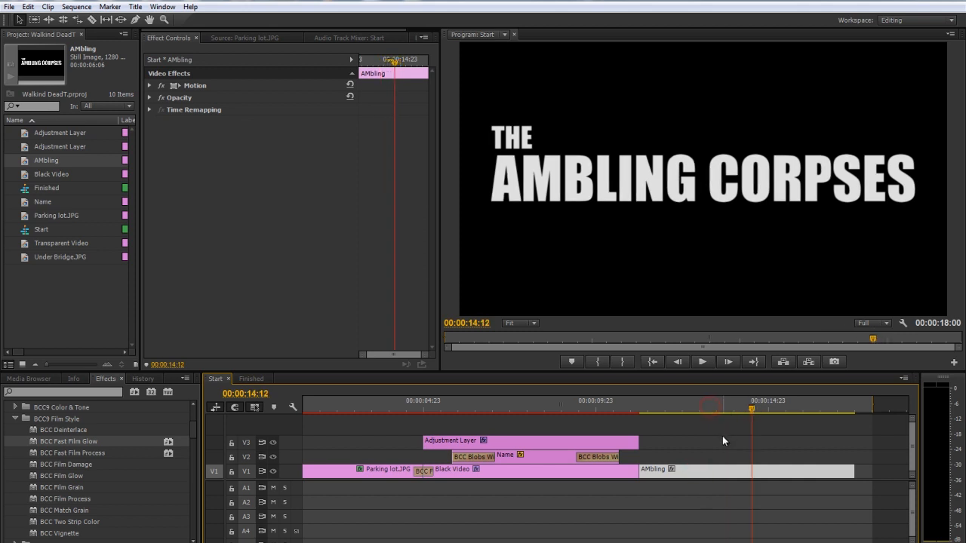
{"action": "left_click", "coordinate": [693, 473]}
{"action": "mouse_move", "coordinate": [691, 473]}
{"action": "left_mouse_down"}
{"action": "mouse_move", "coordinate": [690, 459]}
{"action": "mouse_move", "coordinate": [690, 468]}
{"action": "left_mouse_up"}
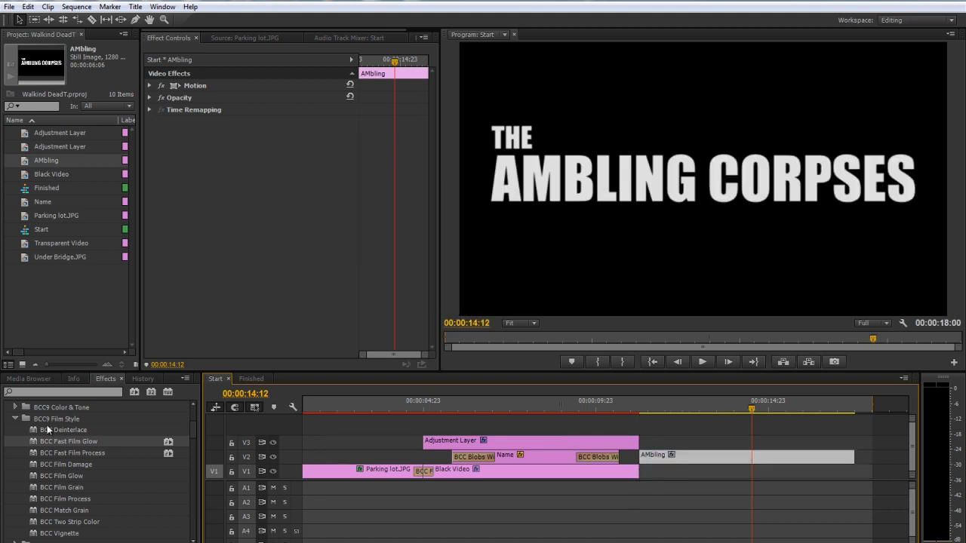
Apply the BCC Grunge effect to the AMbling title clip on V2
{"action": "left_click", "coordinate": [15, 419]}
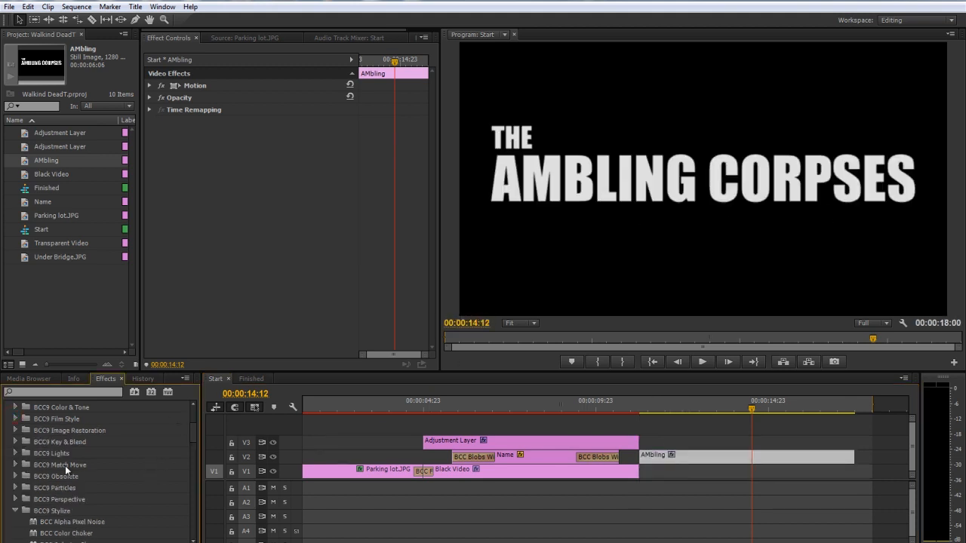
{"action": "scroll", "coordinate": [42, 495], "scroll_direction": "down", "scroll_amount": 3}
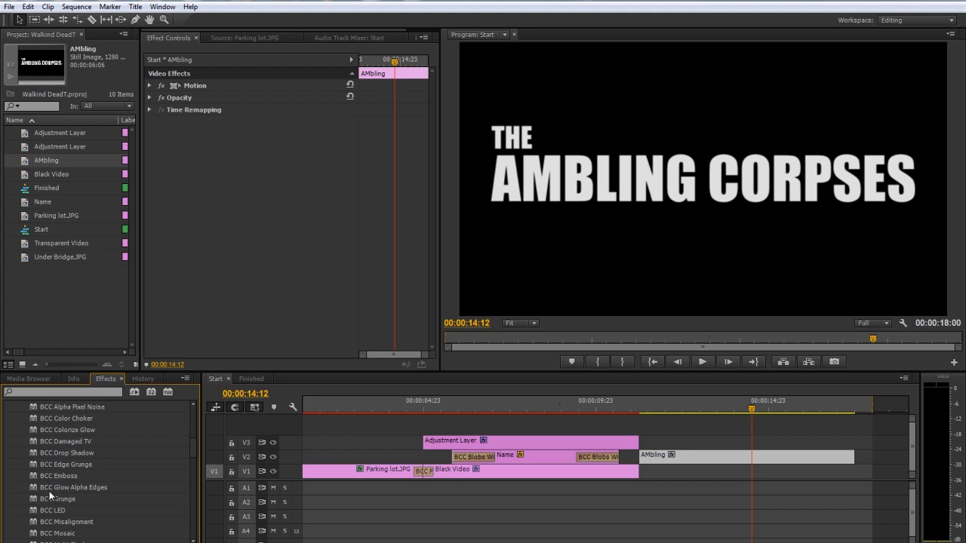
{"action": "left_click_drag", "start_coordinate": [51, 499], "coordinate": [720, 459]}
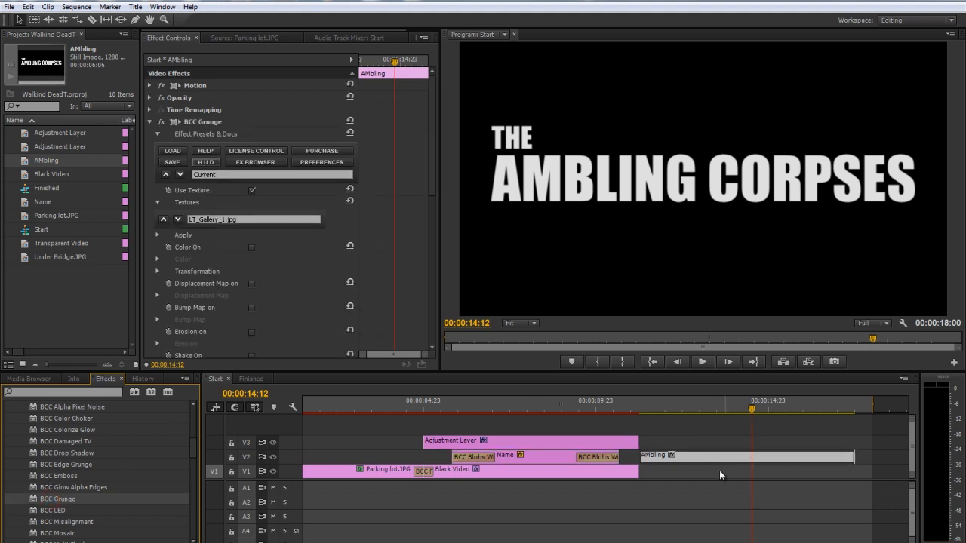
Browse the BCC Grunge textures and choose VV_OldCardboardPack_10.jpg for the AMbling title
{"action": "left_click", "coordinate": [179, 220]}
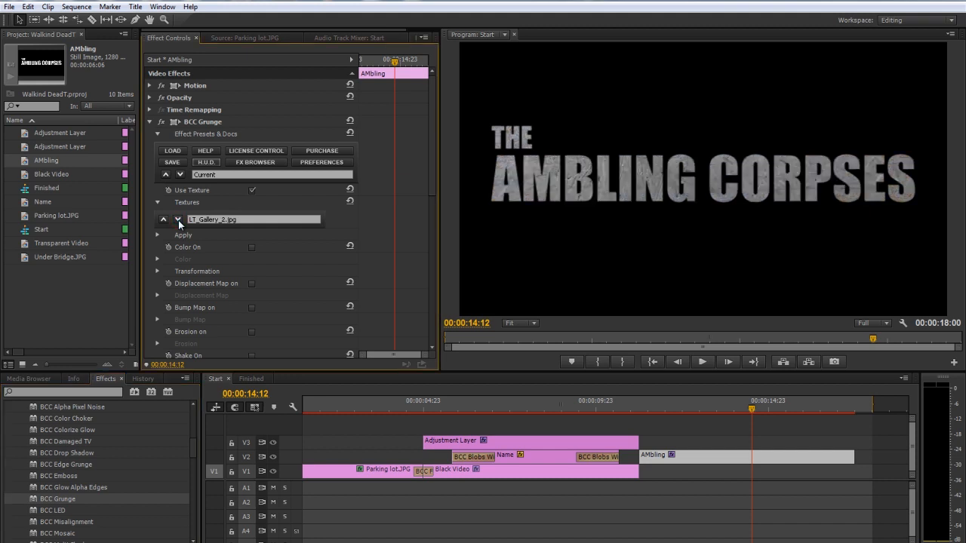
{"action": "left_click", "coordinate": [178, 220]}
{"action": "left_click", "coordinate": [178, 220]}
{"action": "left_click", "coordinate": [179, 220]}
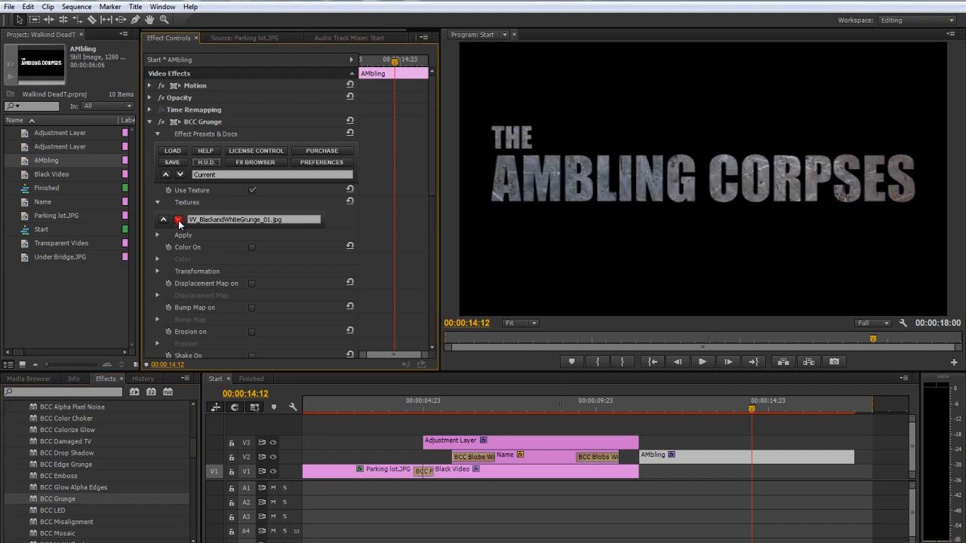
{"action": "left_click", "coordinate": [179, 221]}
{"action": "left_click", "coordinate": [179, 220]}
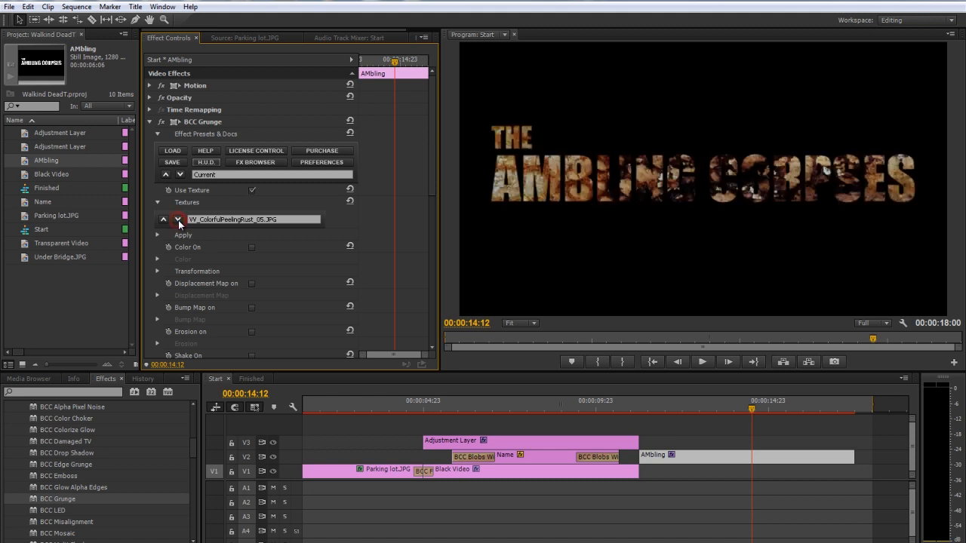
{"action": "left_click", "coordinate": [179, 221]}
{"action": "left_click", "coordinate": [179, 221]}
{"action": "left_click", "coordinate": [179, 220]}
{"action": "left_click", "coordinate": [179, 221]}
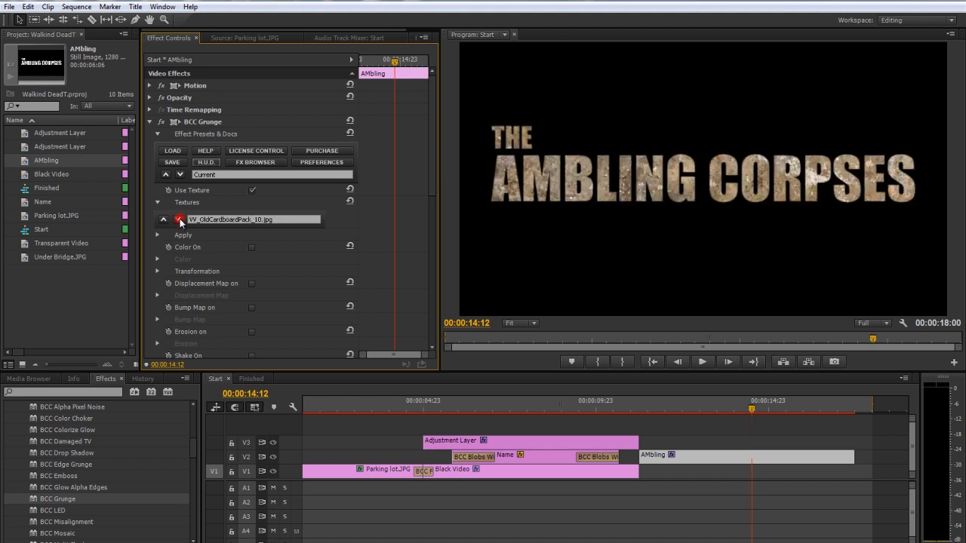
Turn on Color in the title's BCC Grunge and set its Saturation to -33
{"action": "left_click", "coordinate": [252, 247]}
{"action": "left_click", "coordinate": [157, 259]}
{"action": "left_click_drag", "start_coordinate": [259, 301], "coordinate": [235, 301]}
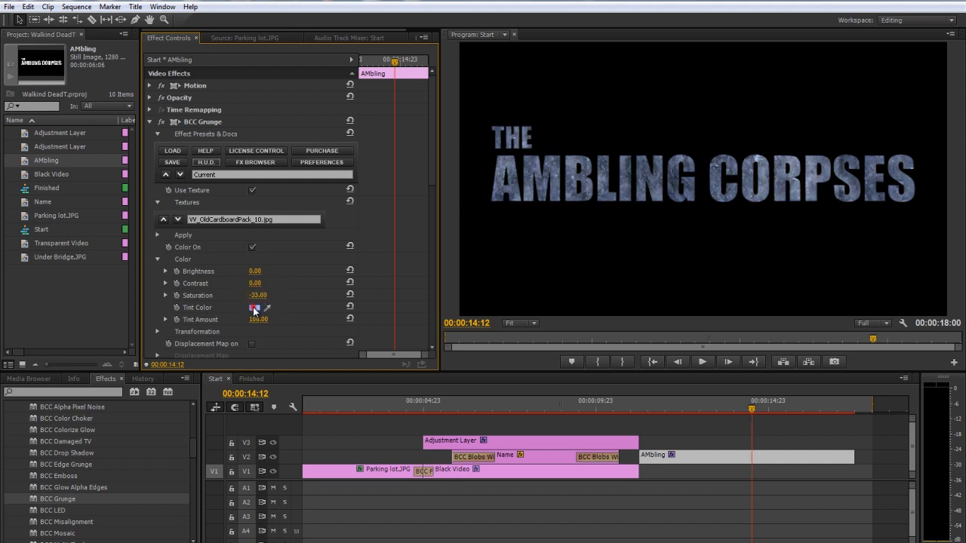
Set the BCC Grunge Tint Color to light green C7F190 and both Brightness and Contrast to 27
{"action": "left_click", "coordinate": [255, 308]}
{"action": "left_click", "coordinate": [517, 265]}
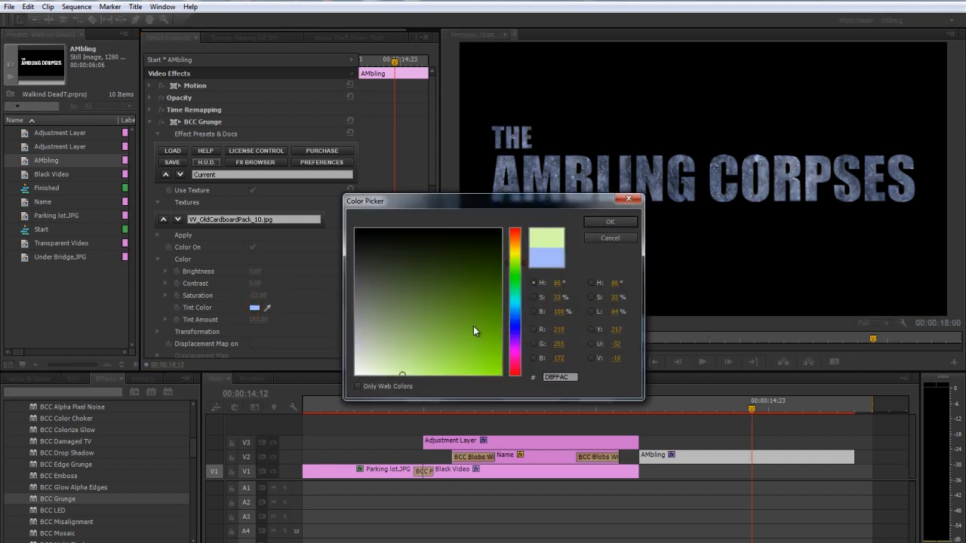
{"action": "left_click", "coordinate": [414, 368]}
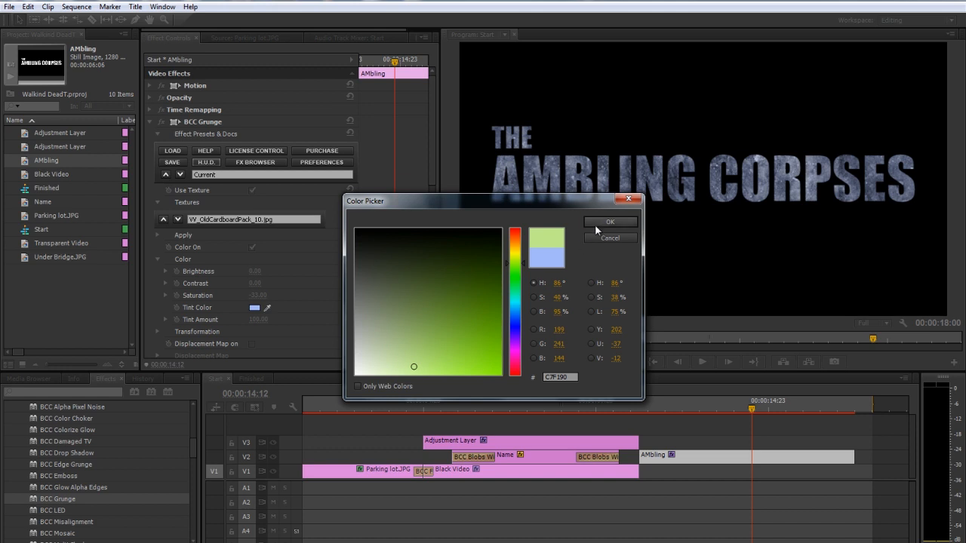
{"action": "left_click", "coordinate": [595, 225]}
{"action": "mouse_move", "coordinate": [255, 271]}
{"action": "left_mouse_down"}
{"action": "mouse_move", "coordinate": [270, 269]}
{"action": "mouse_move", "coordinate": [257, 283]}
{"action": "mouse_move", "coordinate": [271, 282]}
{"action": "left_mouse_up"}
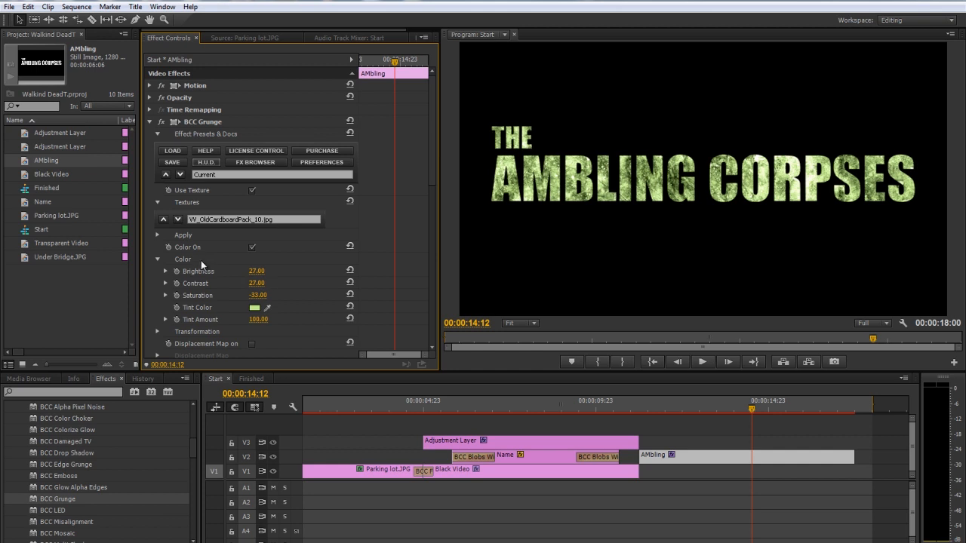
{"action": "left_click", "coordinate": [158, 260]}
In the BCC Grunge texture's Transformation settings, set Scale X to 0.84 and Opacity to 81
{"action": "left_click", "coordinate": [158, 271]}
{"action": "scroll", "coordinate": [209, 305], "scroll_direction": "down", "scroll_amount": 1}
{"action": "left_click_drag", "start_coordinate": [254, 288], "coordinate": [243, 324]}
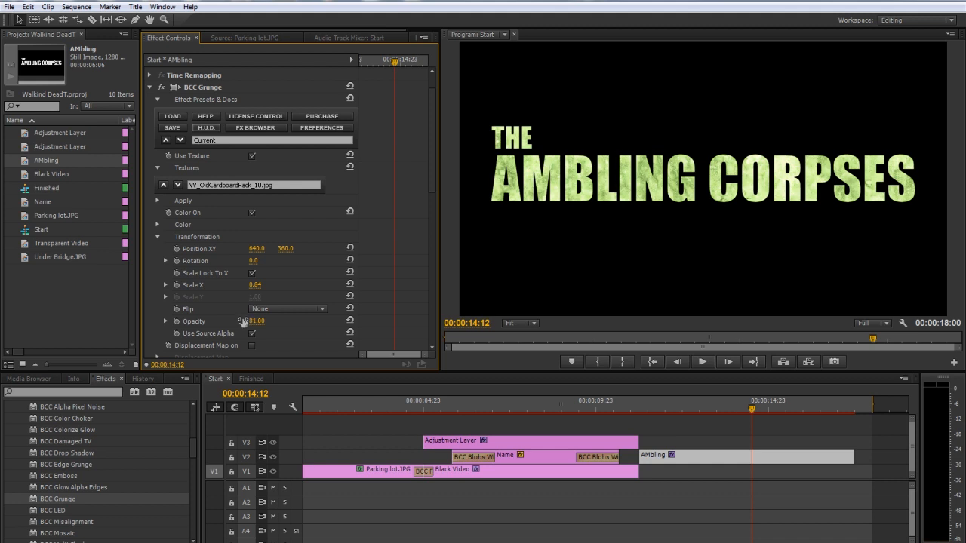
{"action": "left_click", "coordinate": [156, 238]}
Turn on the BCC Grunge Displacement Map and set its Amount X to 6
{"action": "scroll", "coordinate": [174, 252], "scroll_direction": "down", "scroll_amount": 1}
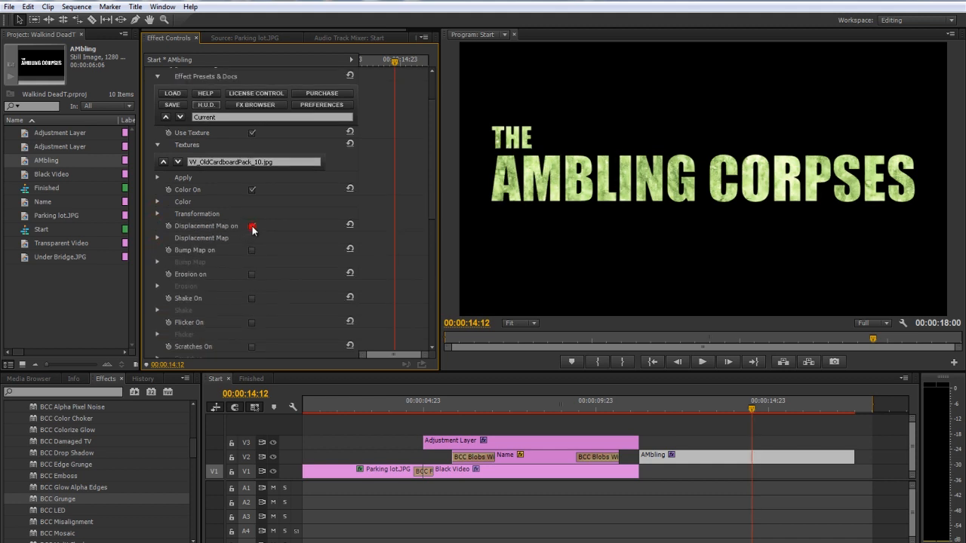
{"action": "left_click", "coordinate": [252, 226]}
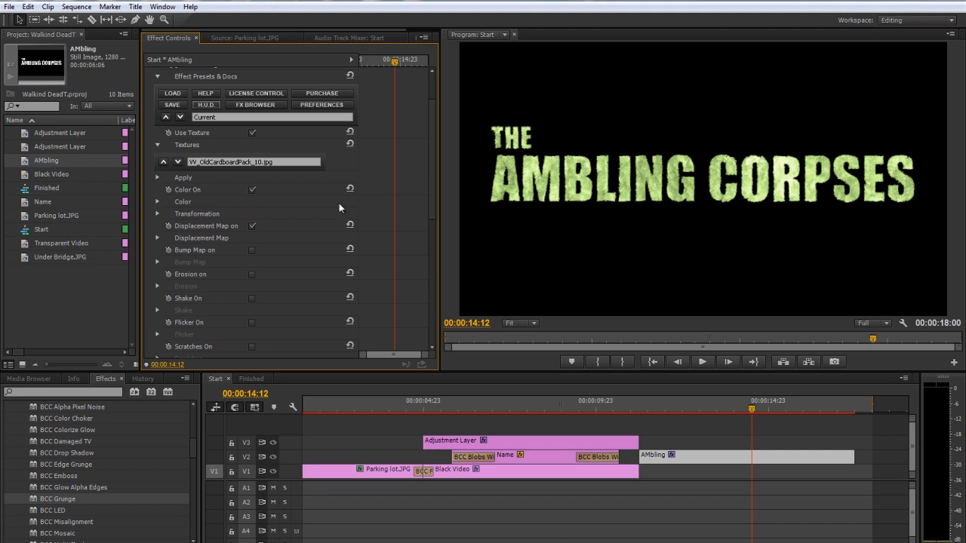
{"action": "left_click", "coordinate": [157, 238]}
{"action": "scroll", "coordinate": [221, 299], "scroll_direction": "down", "scroll_amount": 1}
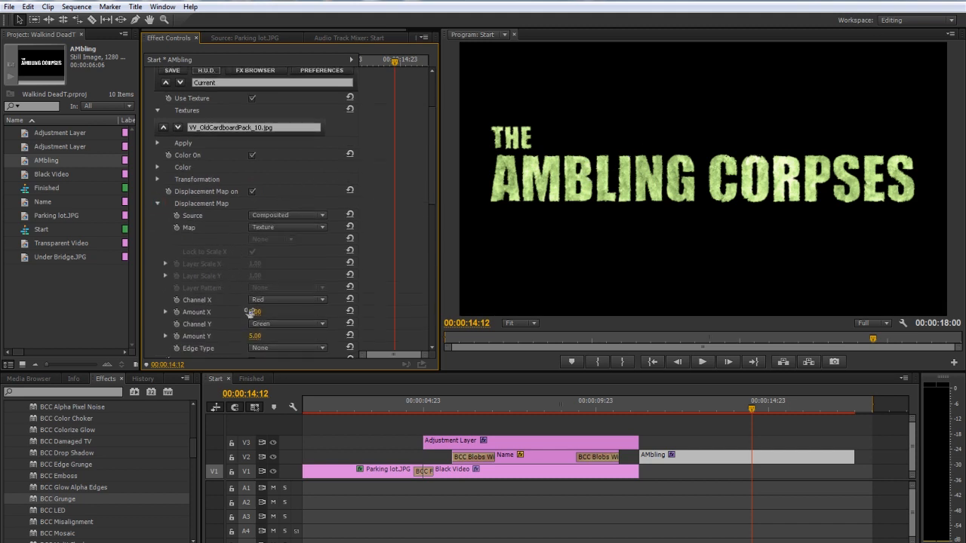
{"action": "mouse_move", "coordinate": [266, 312]}
{"action": "left_mouse_down"}
{"action": "mouse_move", "coordinate": [275, 311]}
{"action": "mouse_move", "coordinate": [266, 312]}
{"action": "left_mouse_up"}
{"action": "left_click", "coordinate": [262, 310]}
{"action": "type", "text": "6"}
{"action": "key", "text": "Return"}
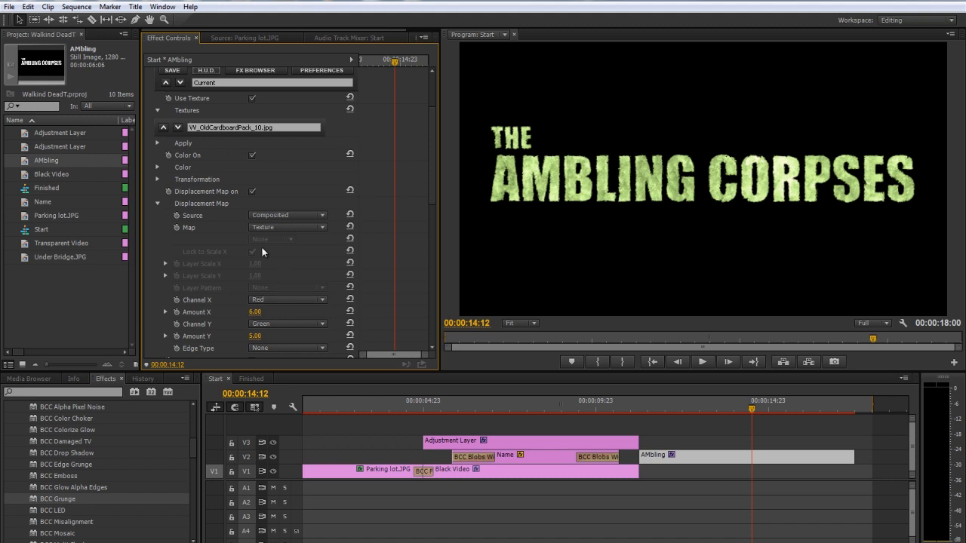
{"action": "left_click", "coordinate": [158, 203]}
Turn on Erosion in BCC Grunge, keep its Channel on Luminance, set Amount to 32, and preview the title
{"action": "left_click", "coordinate": [253, 239]}
{"action": "left_click", "coordinate": [157, 253]}
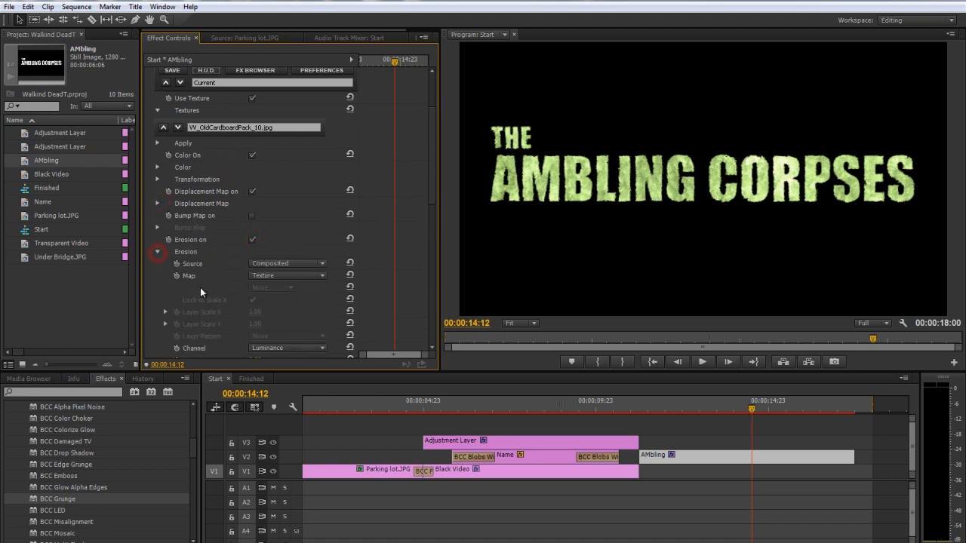
{"action": "scroll", "coordinate": [200, 287], "scroll_direction": "down", "scroll_amount": 2}
{"action": "left_click_drag", "start_coordinate": [254, 305], "coordinate": [285, 295]}
{"action": "left_click", "coordinate": [285, 293]}
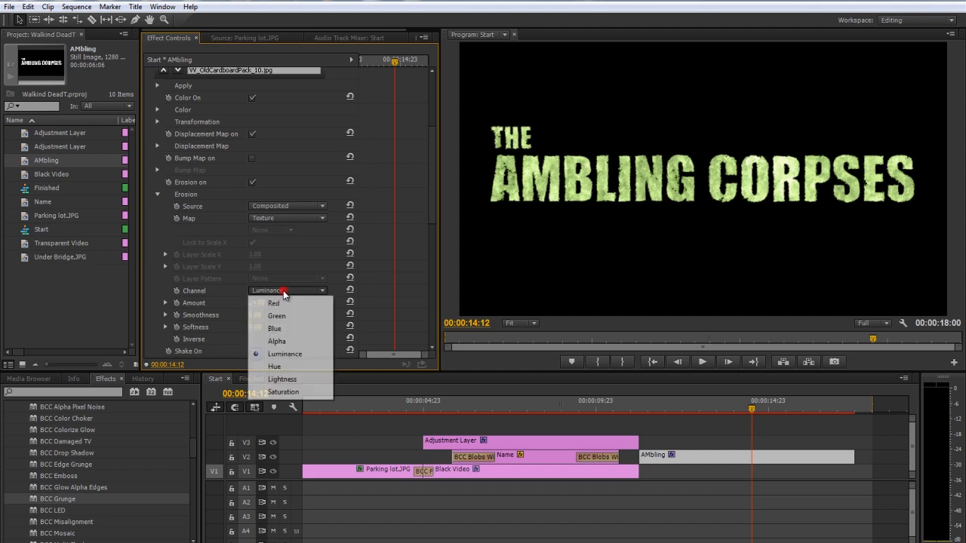
{"action": "left_click", "coordinate": [229, 287]}
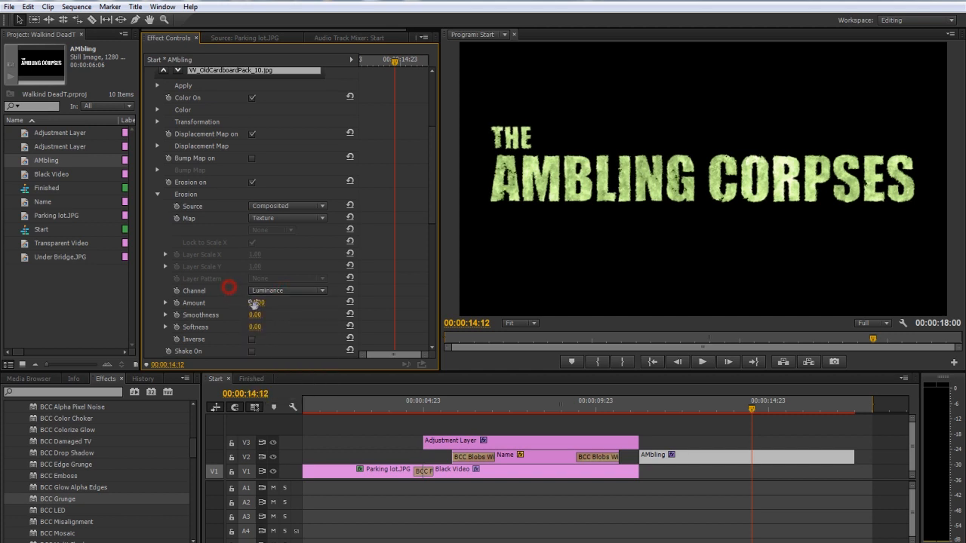
{"action": "mouse_move", "coordinate": [261, 302]}
{"action": "left_mouse_down"}
{"action": "mouse_move", "coordinate": [277, 300]}
{"action": "mouse_move", "coordinate": [264, 303]}
{"action": "left_mouse_up"}
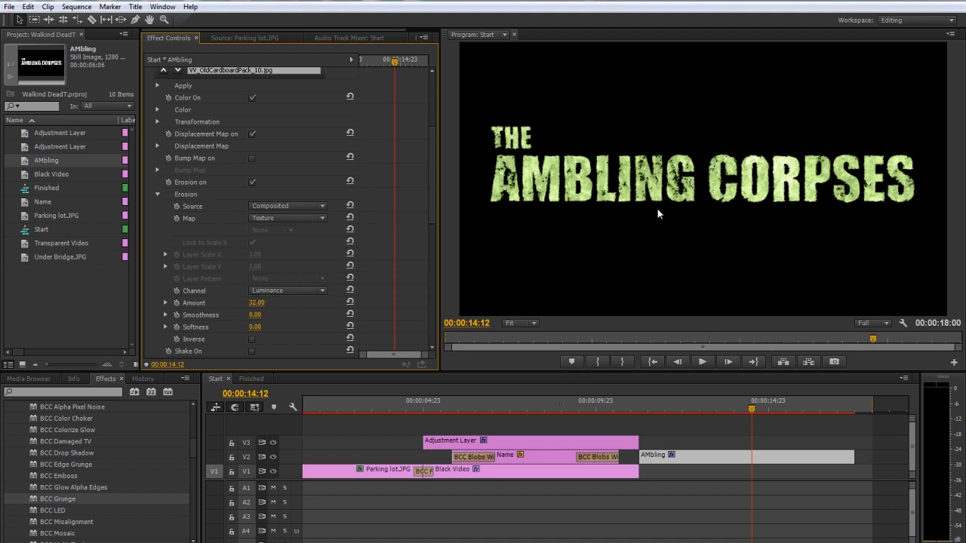
{"action": "left_click_drag", "start_coordinate": [668, 417], "coordinate": [745, 418]}
Keyframe the AMbling title's Position from 640, 360 at 00:00:11:08 to a lower X value near the clip's end, and preview the drift
{"action": "scroll", "coordinate": [206, 219], "scroll_direction": "up", "scroll_amount": 4}
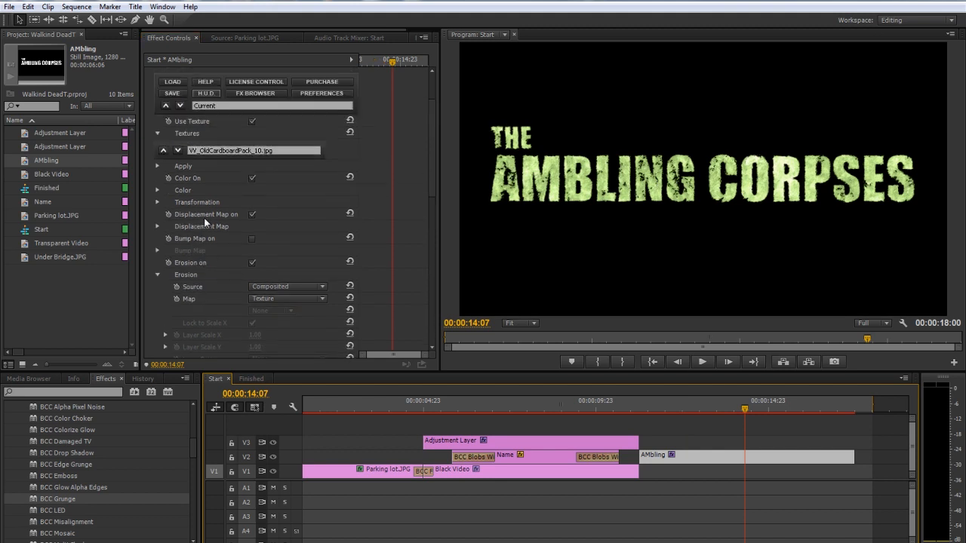
{"action": "left_click", "coordinate": [194, 85]}
{"action": "left_click", "coordinate": [149, 85]}
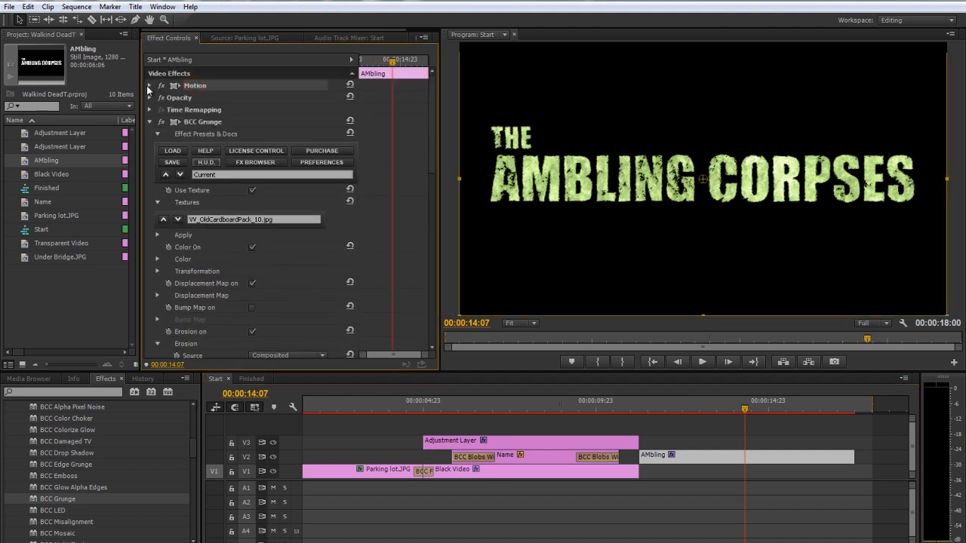
{"action": "left_click_drag", "start_coordinate": [640, 409], "coordinate": [643, 409]}
{"action": "left_click", "coordinate": [169, 97]}
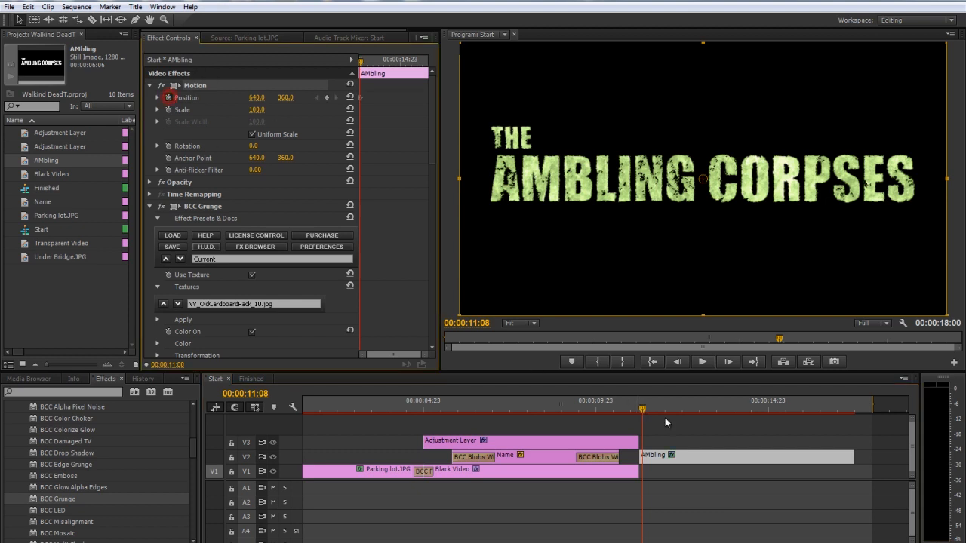
{"action": "left_click", "coordinate": [847, 413]}
{"action": "left_click_drag", "start_coordinate": [256, 97], "coordinate": [215, 101]}
{"action": "mouse_move", "coordinate": [684, 401]}
{"action": "left_mouse_down"}
{"action": "mouse_move", "coordinate": [650, 394]}
{"action": "mouse_move", "coordinate": [668, 393]}
{"action": "left_mouse_up"}
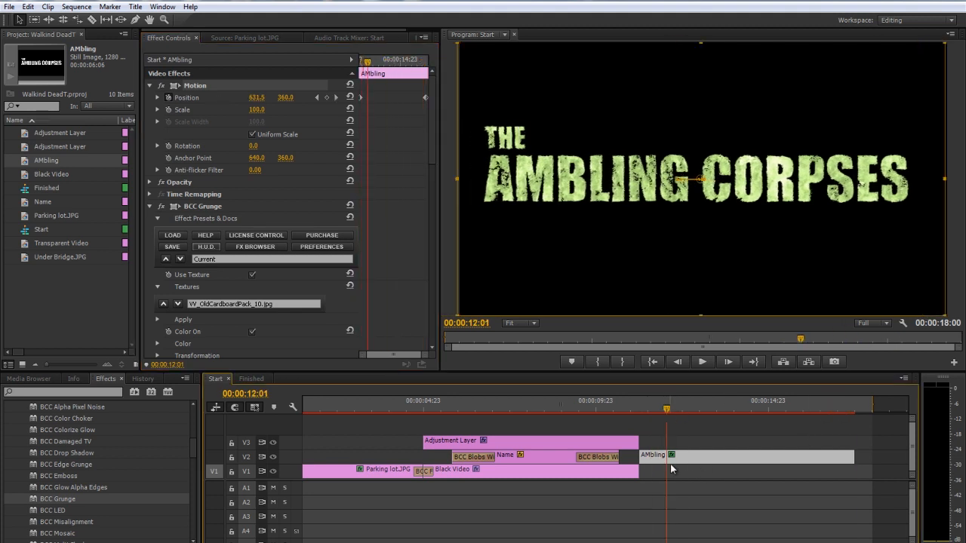
Trim both ends of the AMbling title and move it back against the end of the Black Video clip
{"action": "left_click_drag", "start_coordinate": [642, 457], "coordinate": [658, 457]}
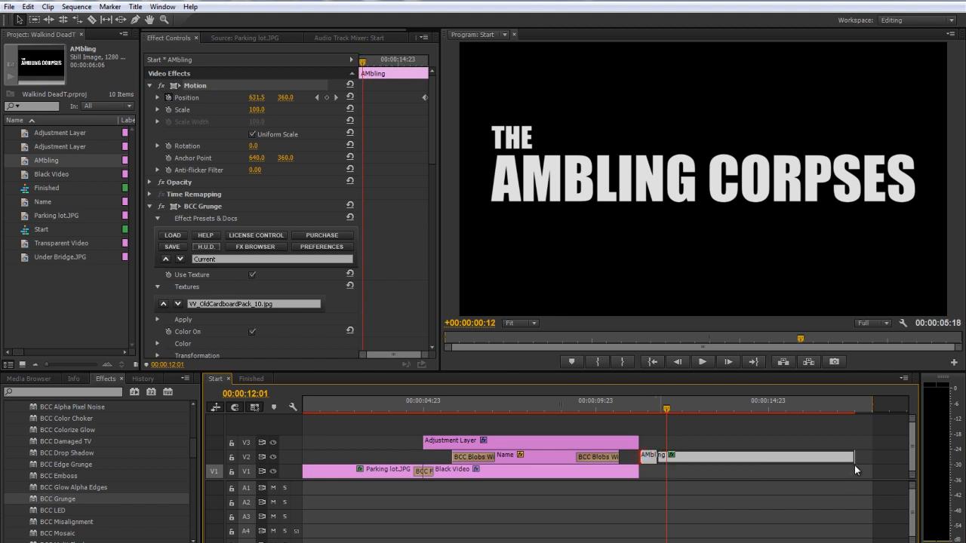
{"action": "left_click_drag", "start_coordinate": [855, 463], "coordinate": [768, 459]}
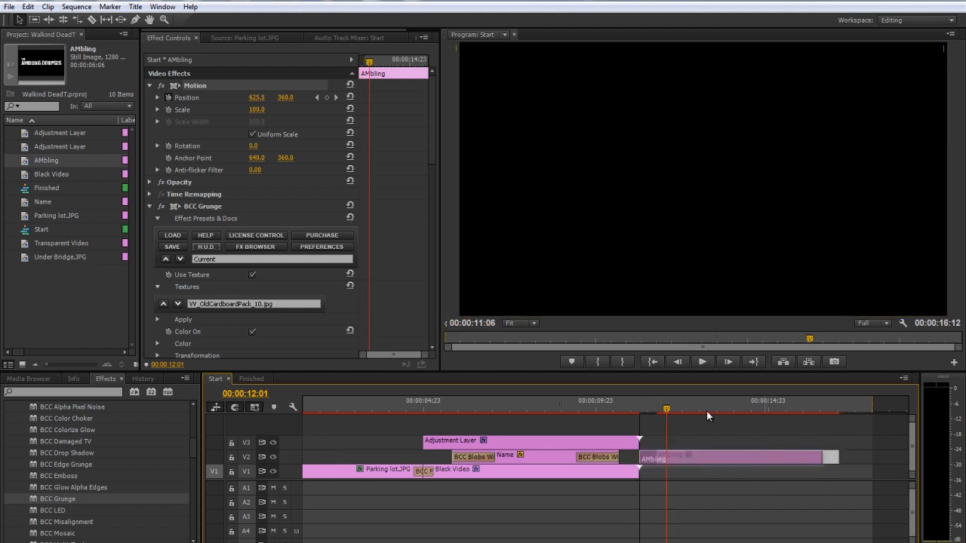
{"action": "left_click_drag", "start_coordinate": [707, 410], "coordinate": [707, 411]}
Keyframe the AMbling title's BCC Grunge Erosion Amount from 32 at 00:00:13:19 to 100 at 00:00:15:15
{"action": "scroll", "coordinate": [177, 277], "scroll_direction": "down", "scroll_amount": 6}
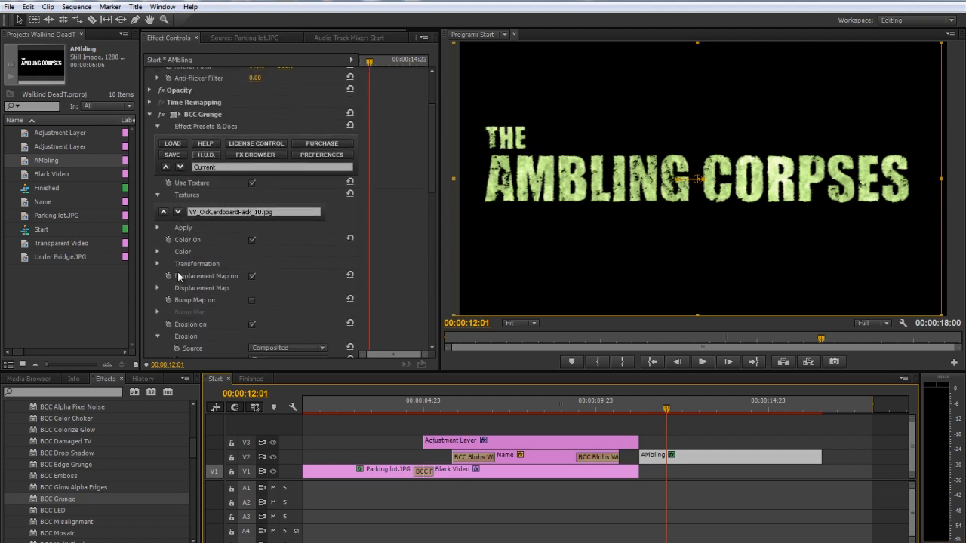
{"action": "scroll", "coordinate": [177, 272], "scroll_direction": "down", "scroll_amount": 3}
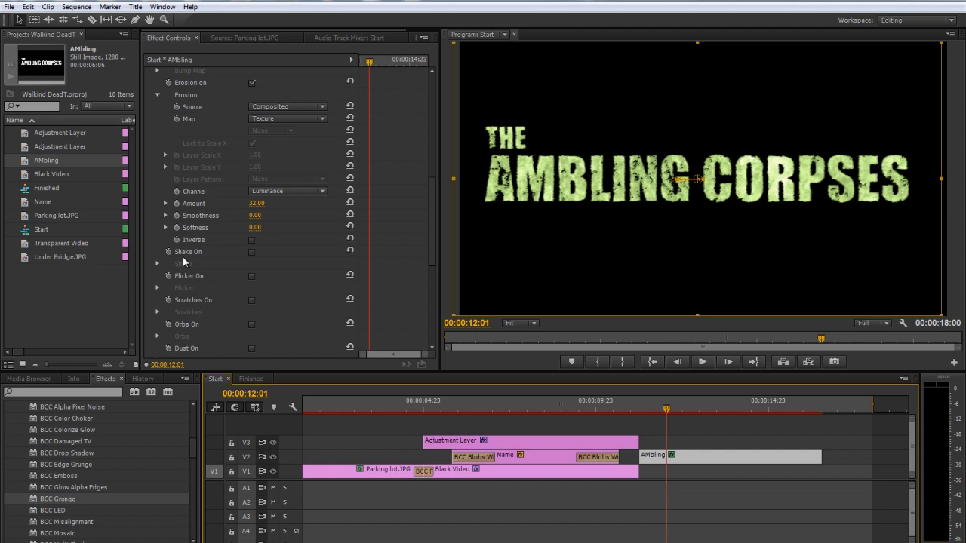
{"action": "scroll", "coordinate": [188, 270], "scroll_direction": "up", "scroll_amount": 2}
{"action": "left_click_drag", "start_coordinate": [676, 406], "coordinate": [727, 408]}
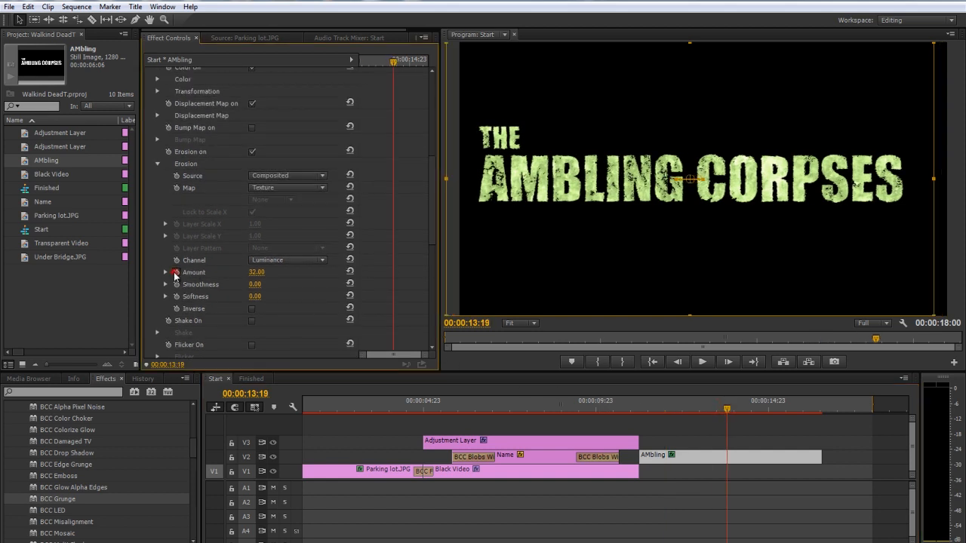
{"action": "left_click", "coordinate": [176, 274]}
{"action": "left_click", "coordinate": [791, 412]}
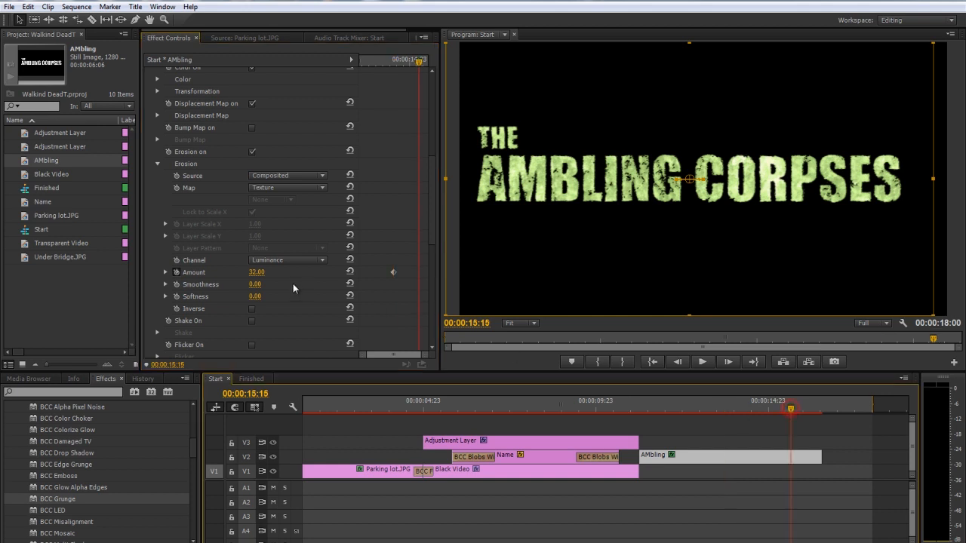
{"action": "left_click_drag", "start_coordinate": [261, 273], "coordinate": [321, 279]}
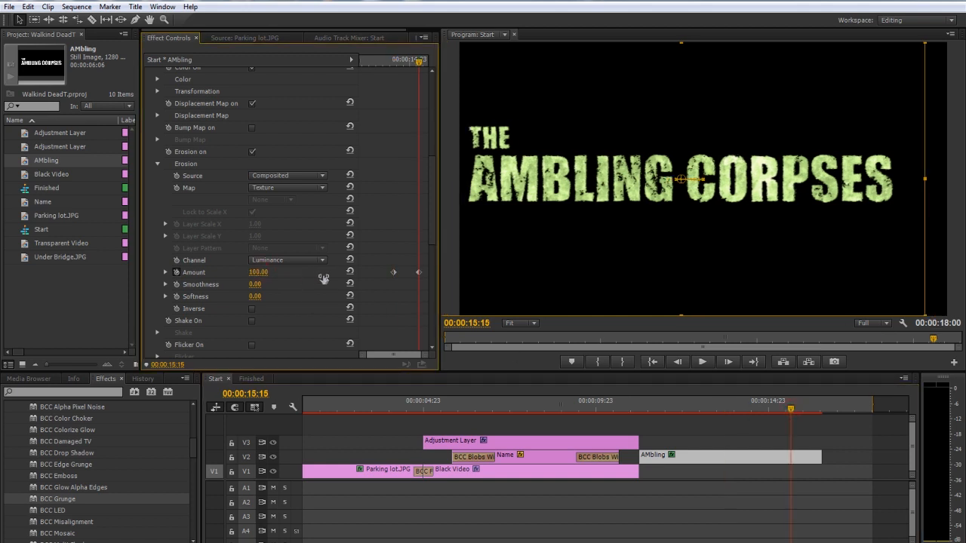
Keyframe the title's Displacement Map Amount X from 6 at 00:00:13:19 to 50 at 00:00:15:16, and preview the title breaking up
{"action": "left_click_drag", "start_coordinate": [791, 411], "coordinate": [726, 419]}
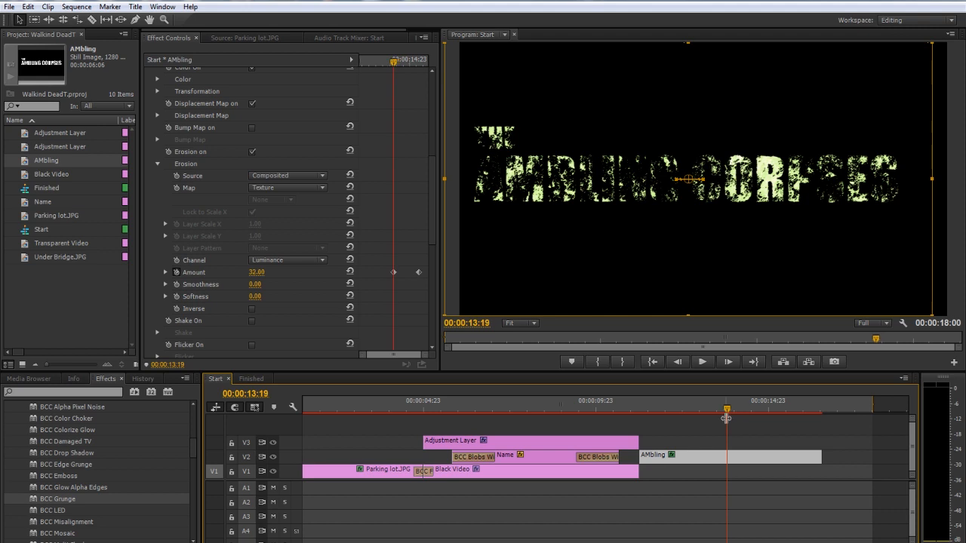
{"action": "left_click", "coordinate": [157, 165]}
{"action": "left_click", "coordinate": [157, 116]}
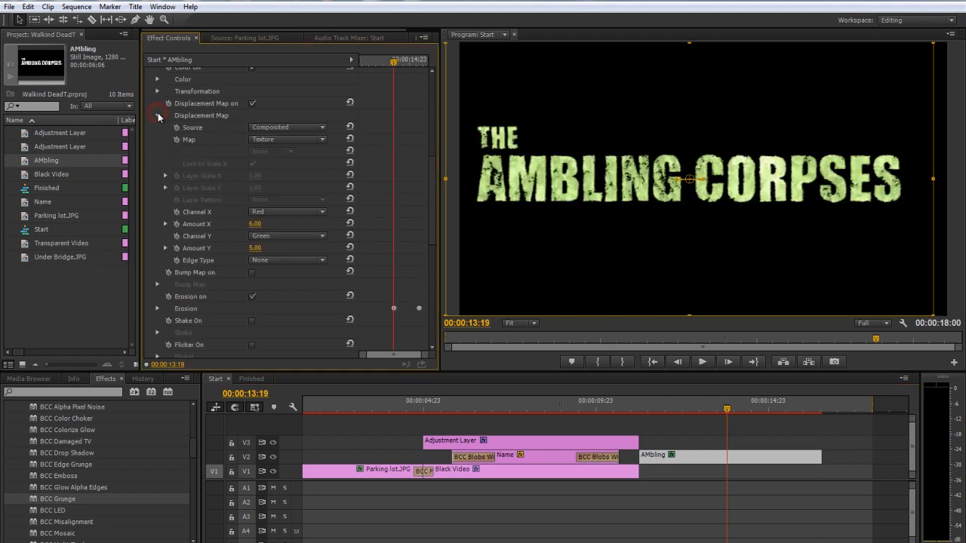
{"action": "left_click", "coordinate": [176, 224]}
{"action": "left_click", "coordinate": [794, 415]}
{"action": "left_click_drag", "start_coordinate": [253, 224], "coordinate": [287, 222]}
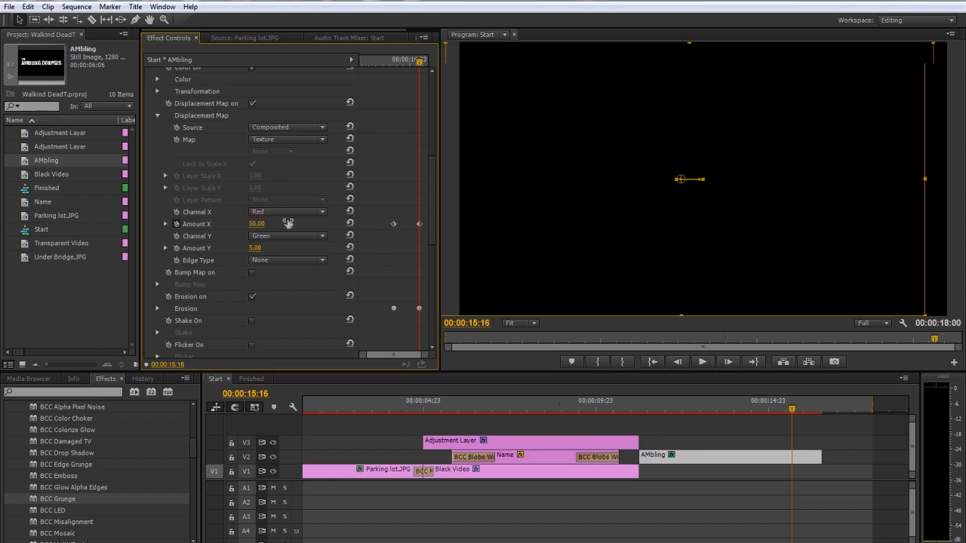
{"action": "left_click_drag", "start_coordinate": [764, 415], "coordinate": [719, 414]}
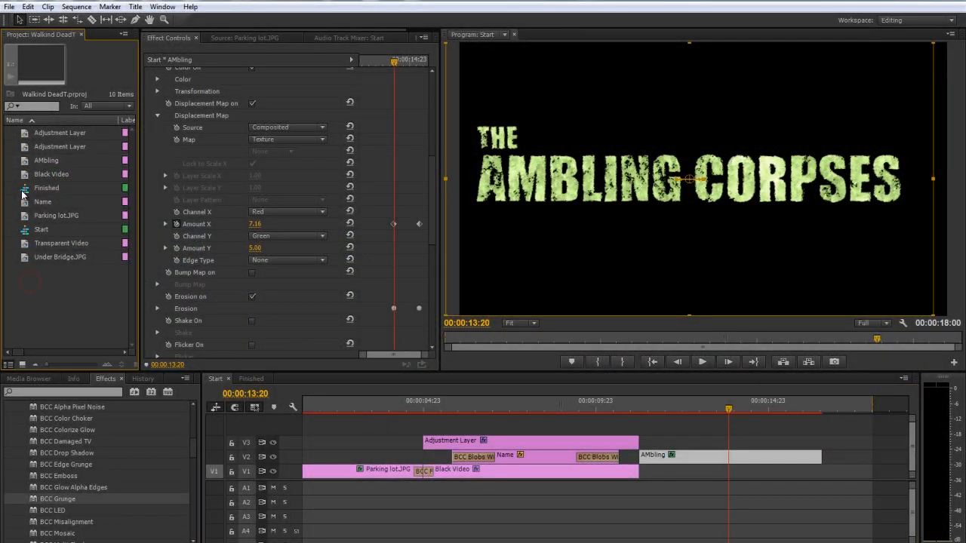
Place a new Black Video clip on V1 beneath the AMbling title and apply BCC Grunge to it
{"action": "left_click_drag", "start_coordinate": [21, 177], "coordinate": [651, 461]}
{"action": "left_click", "coordinate": [663, 408]}
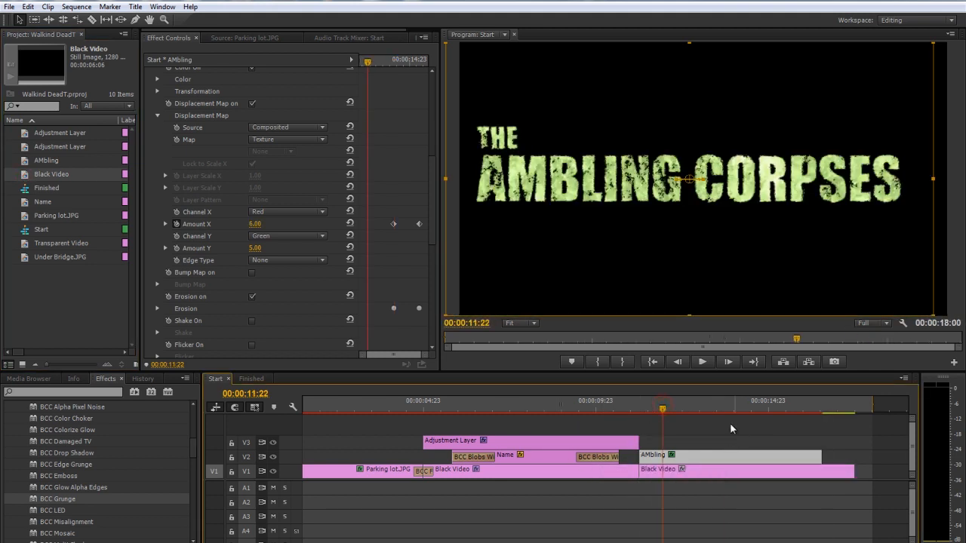
{"action": "left_click_drag", "start_coordinate": [51, 504], "coordinate": [680, 472]}
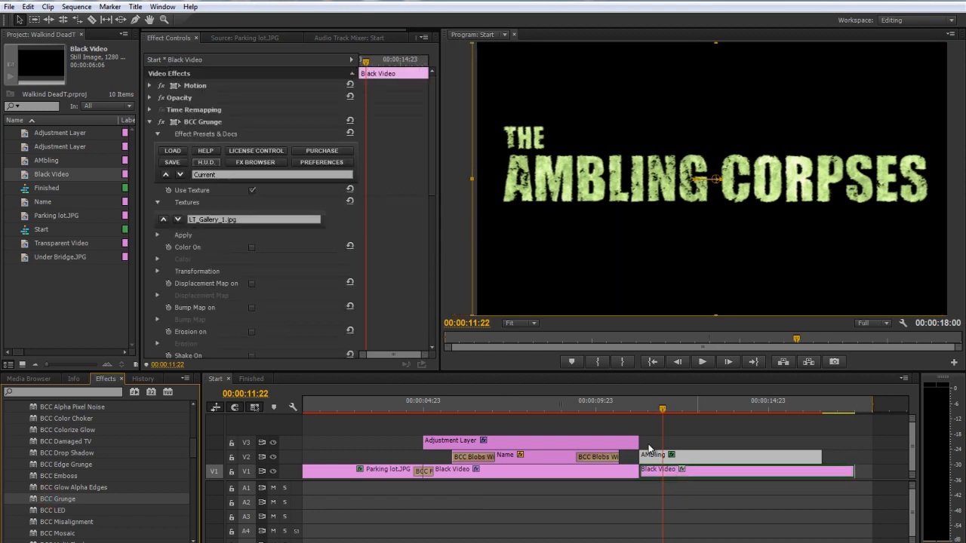
{"action": "left_click", "coordinate": [670, 469]}
Browse the BCC Grunge textures for the new Black Video clip and choose VY_OldCardboardPack_02.jpg
{"action": "left_click", "coordinate": [178, 220]}
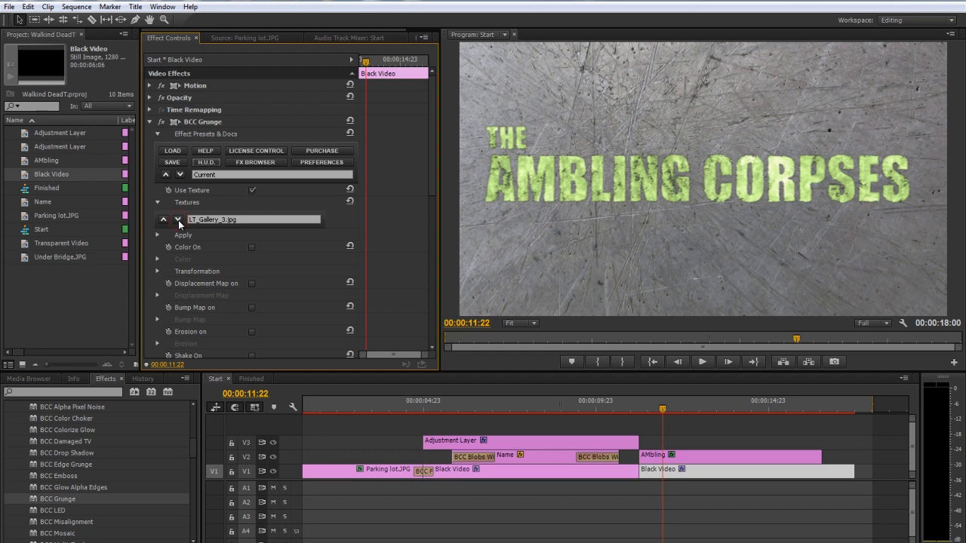
{"action": "left_click", "coordinate": [178, 220]}
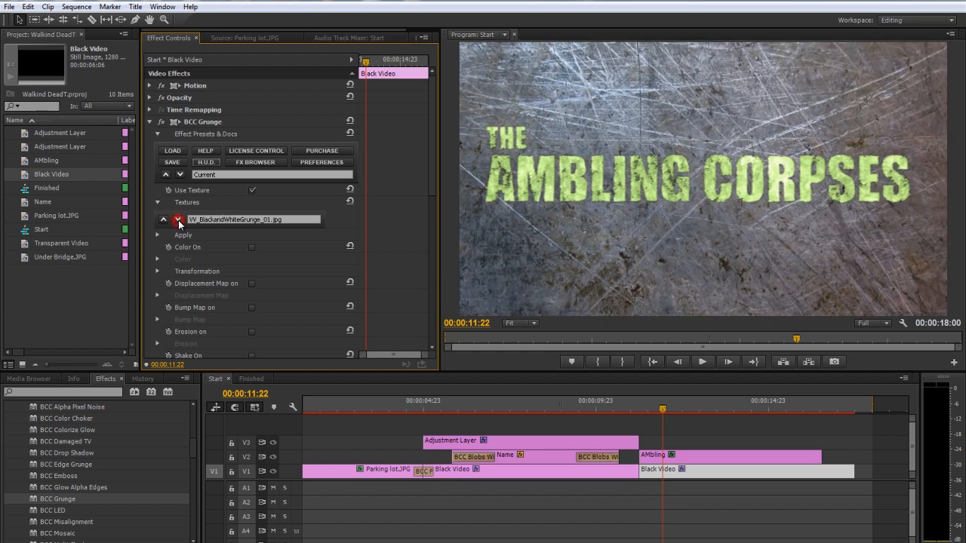
{"action": "left_click", "coordinate": [178, 220]}
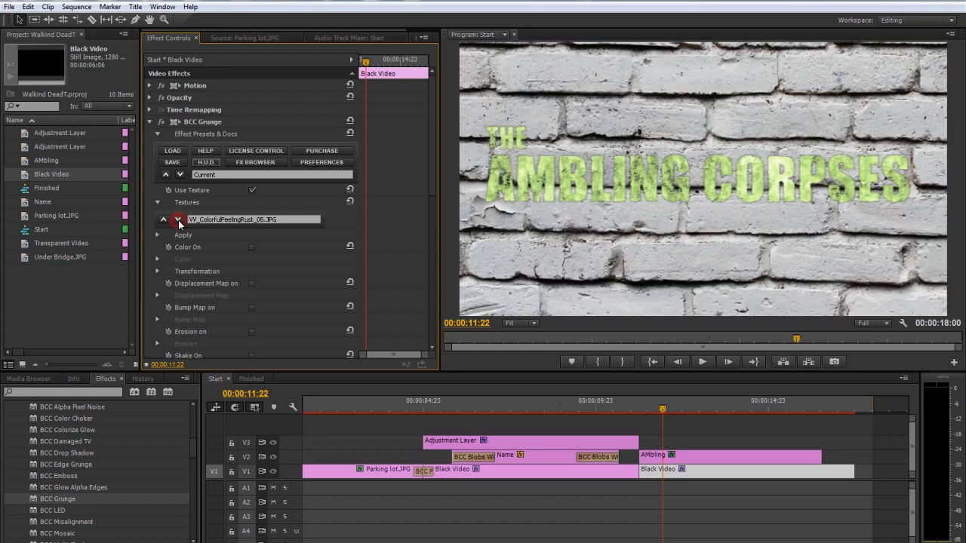
{"action": "left_click", "coordinate": [179, 220]}
{"action": "left_click", "coordinate": [178, 220]}
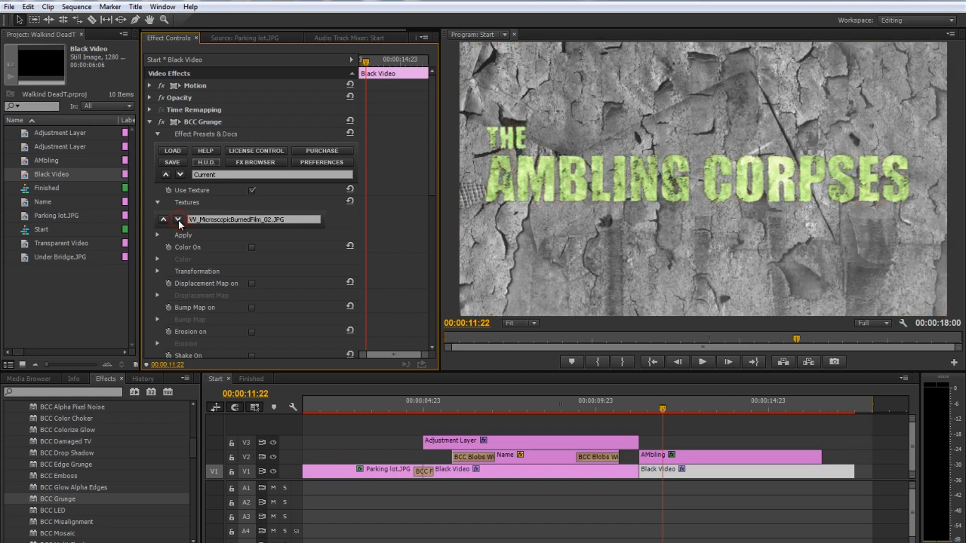
{"action": "left_click", "coordinate": [178, 221]}
{"action": "left_click", "coordinate": [178, 221]}
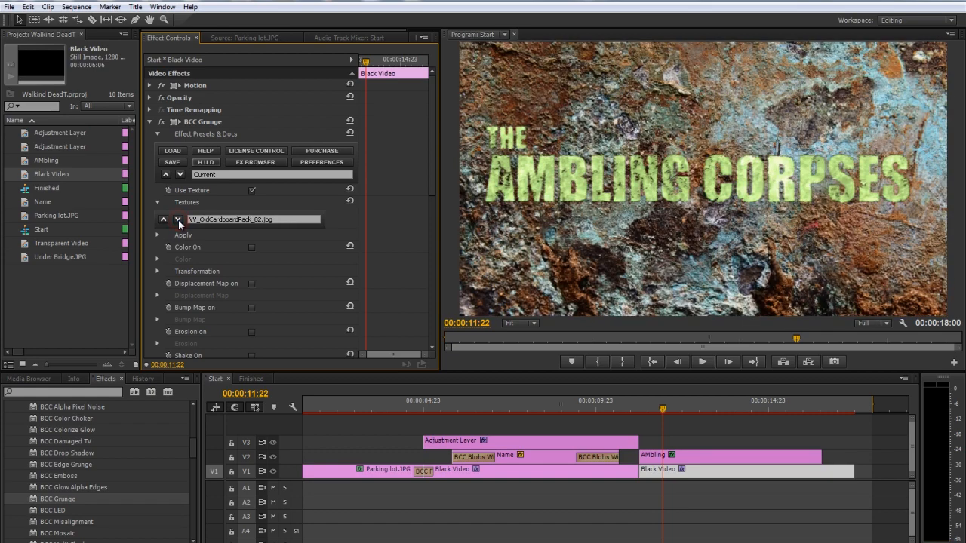
Turn on Color in the background clip's BCC Grunge and set Saturation to -100 and Brightness to -79
{"action": "left_click", "coordinate": [253, 247]}
{"action": "left_click", "coordinate": [157, 259]}
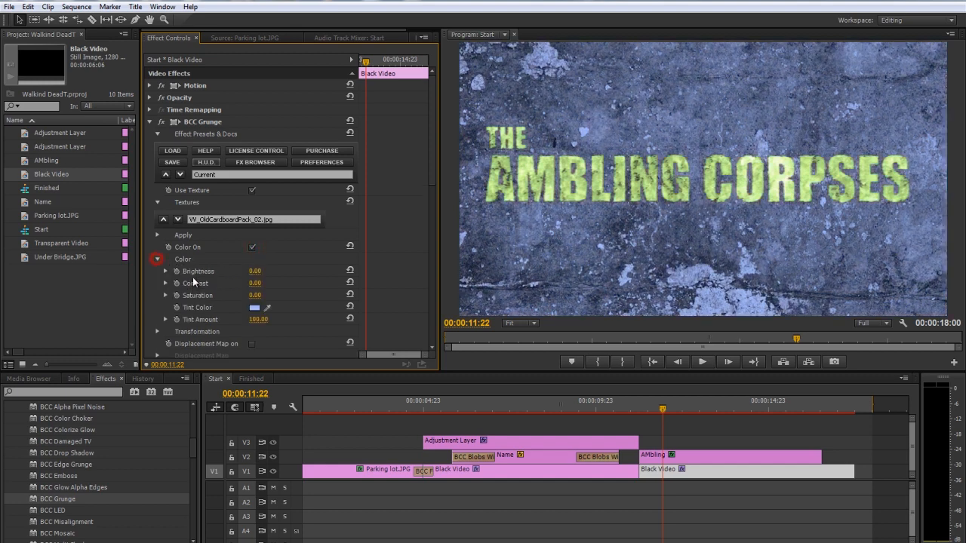
{"action": "left_click_drag", "start_coordinate": [257, 297], "coordinate": [52, 288]}
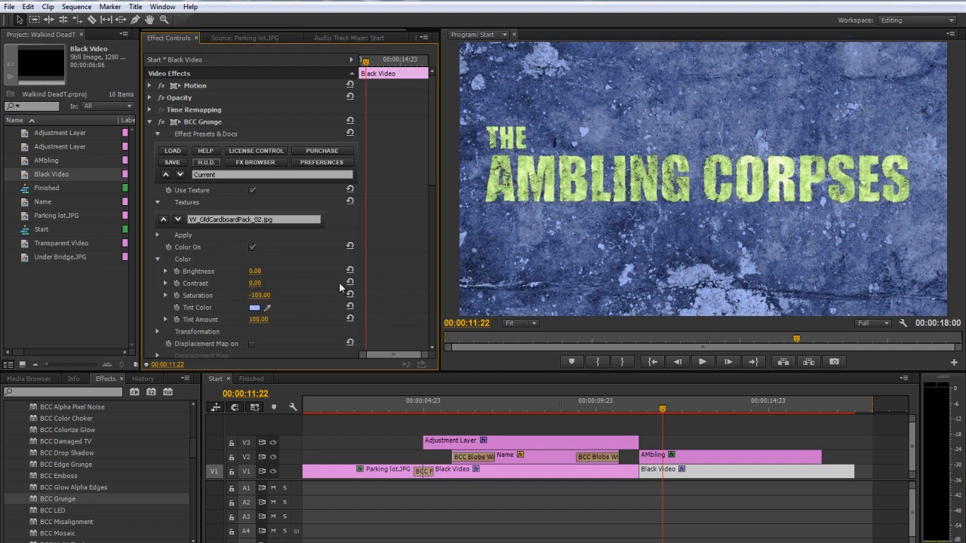
{"action": "left_click_drag", "start_coordinate": [258, 274], "coordinate": [224, 276]}
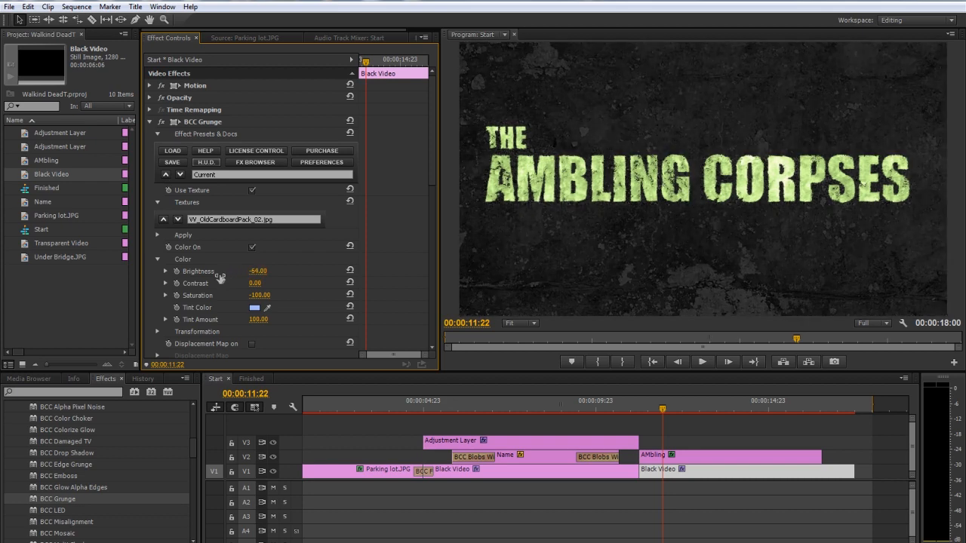
{"action": "left_click_drag", "start_coordinate": [219, 277], "coordinate": [211, 278]}
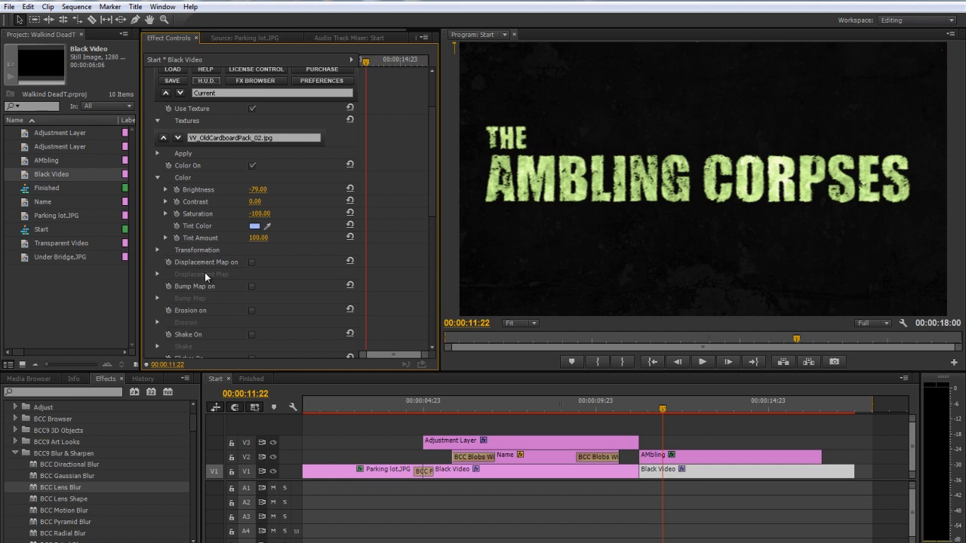
Turn on Blur in the background Black Video clip's BCC Grunge effect
{"action": "scroll", "coordinate": [201, 281], "scroll_direction": "down", "scroll_amount": 6}
{"action": "scroll", "coordinate": [202, 281], "scroll_direction": "down", "scroll_amount": 5}
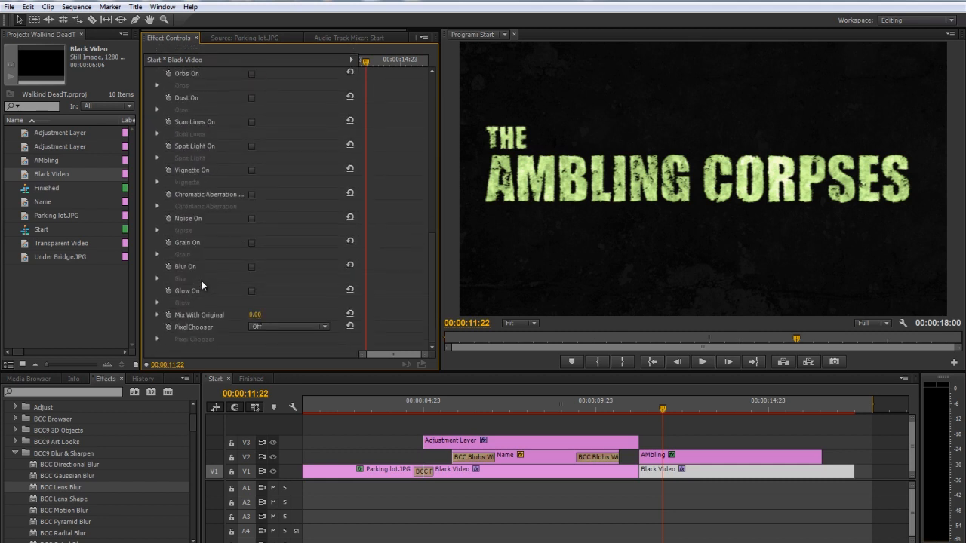
{"action": "left_click", "coordinate": [252, 267]}
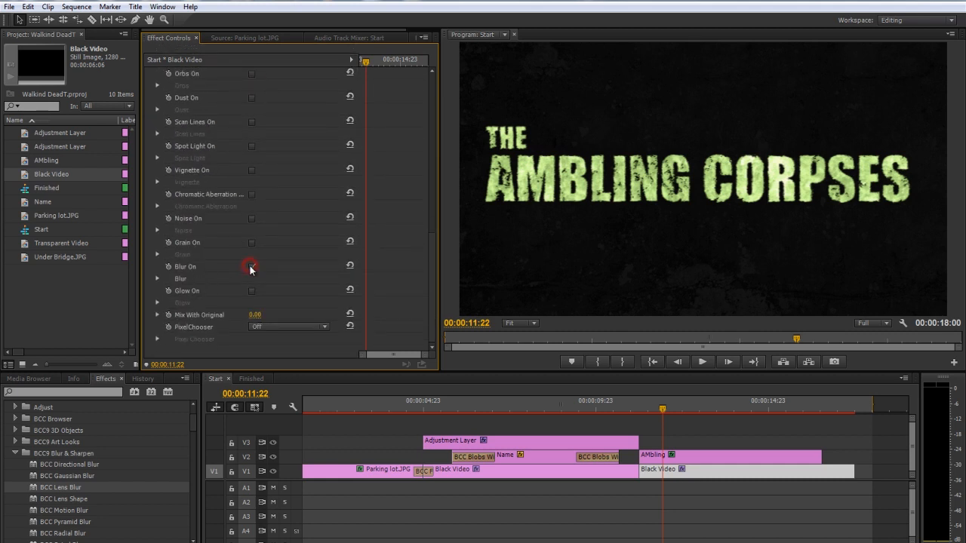